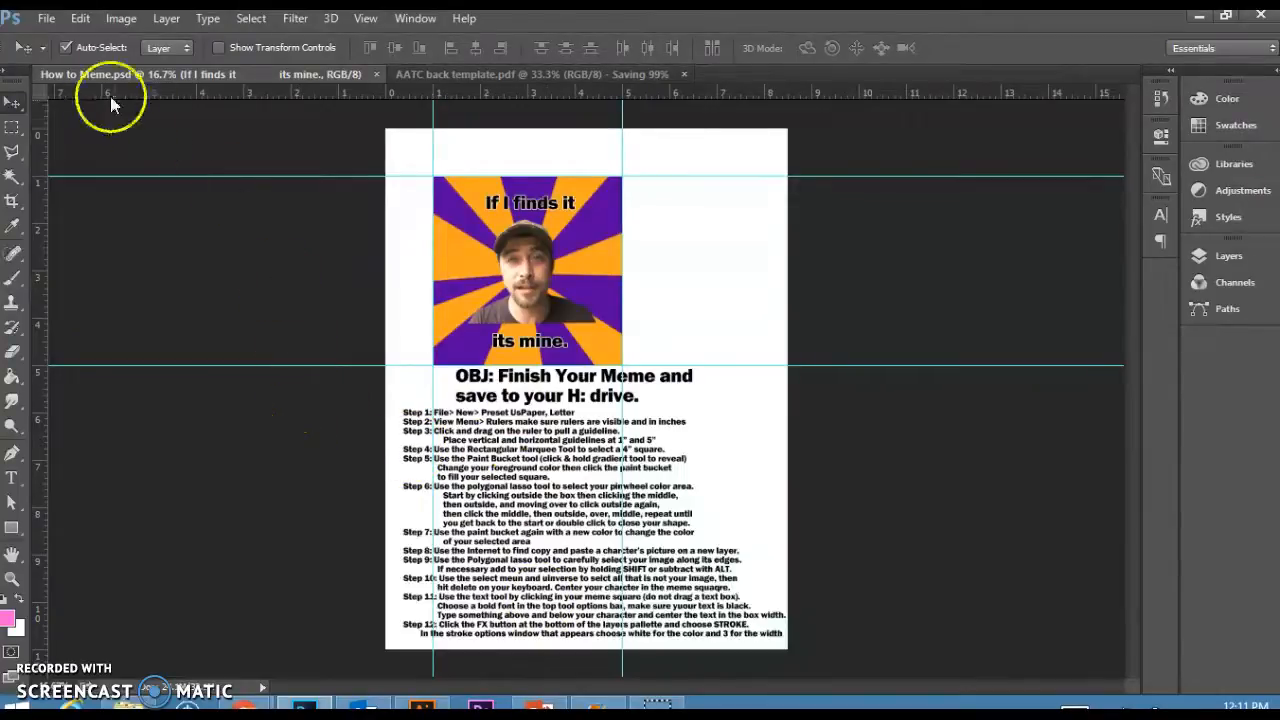
Create a new U.S. Paper Letter document, 8.5 by 11 inches at 300 pixels/inch.
left_click(56, 22)
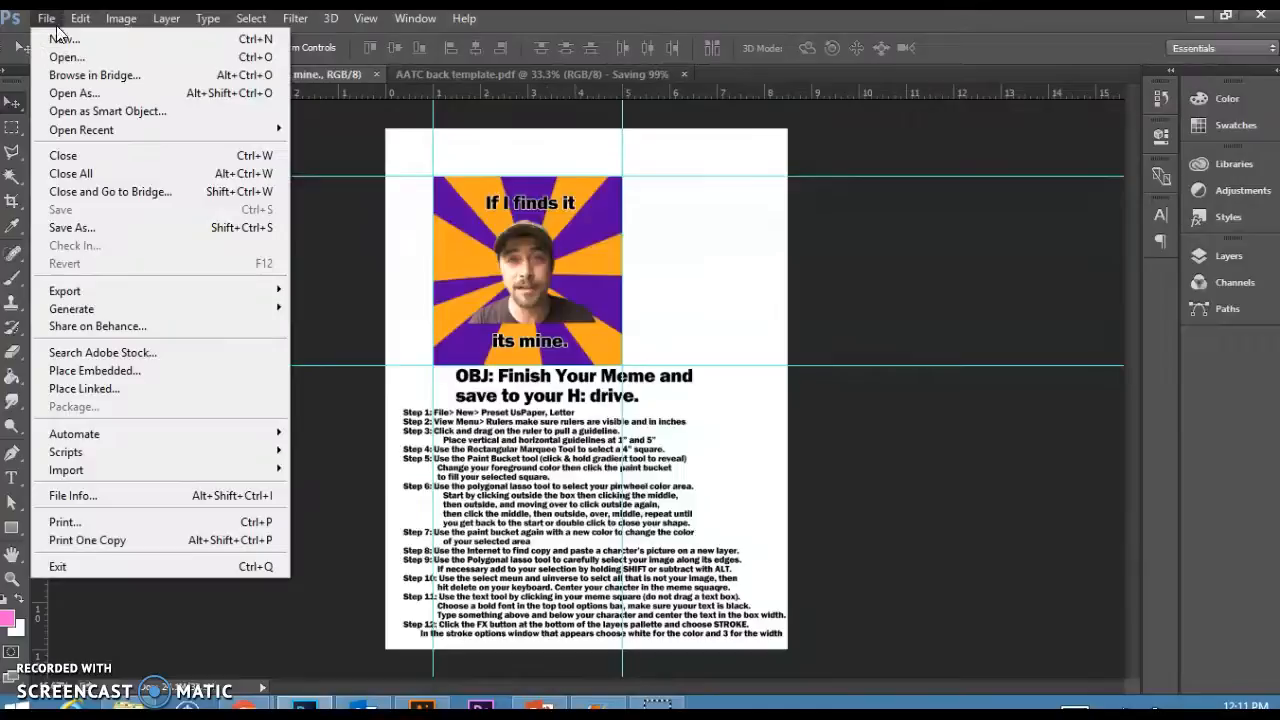
left_click(88, 42)
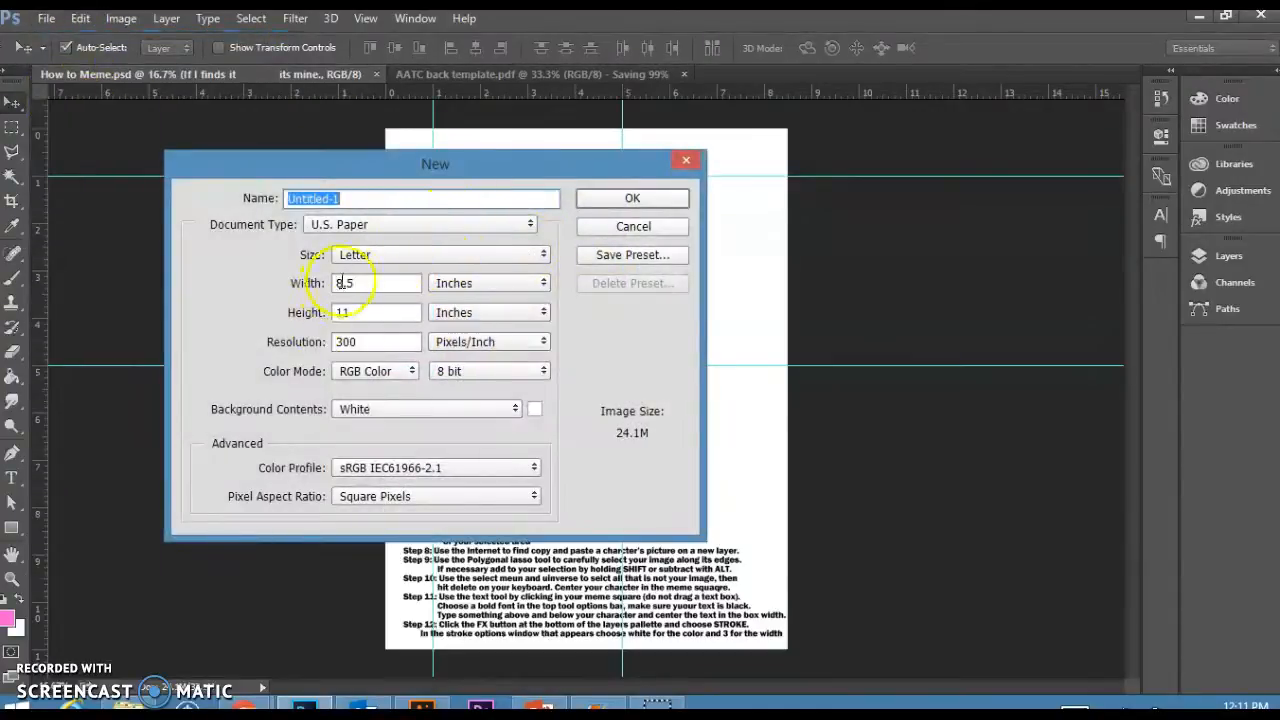
left_click(668, 203)
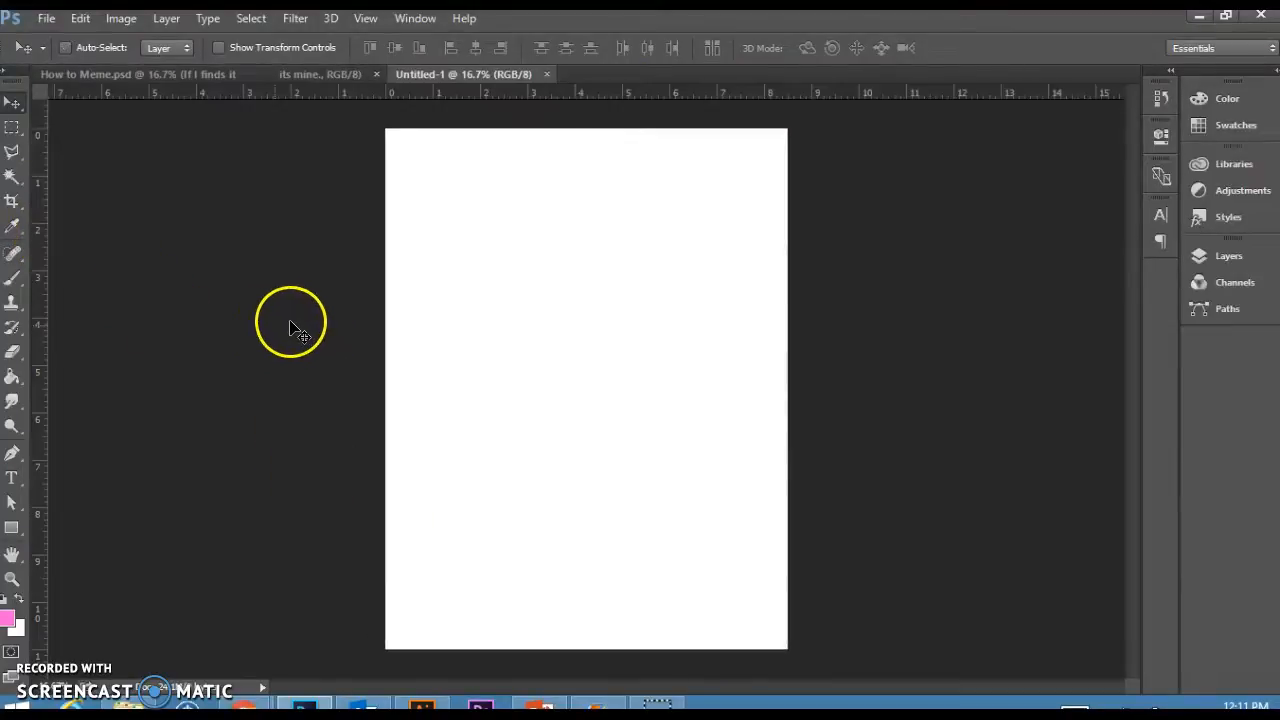
Set the rulers to inches and place vertical and horizontal guides at the 1 inch and 5 inch marks.
right_click(543, 94)
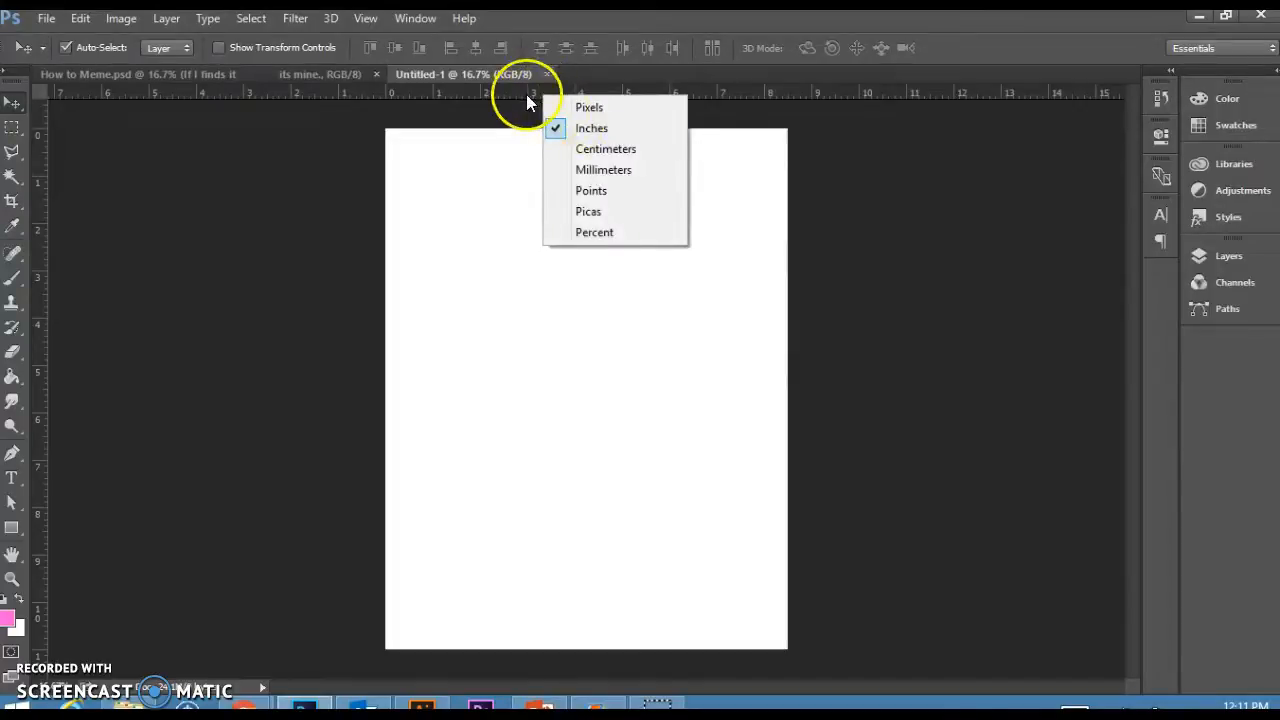
left_click(490, 90)
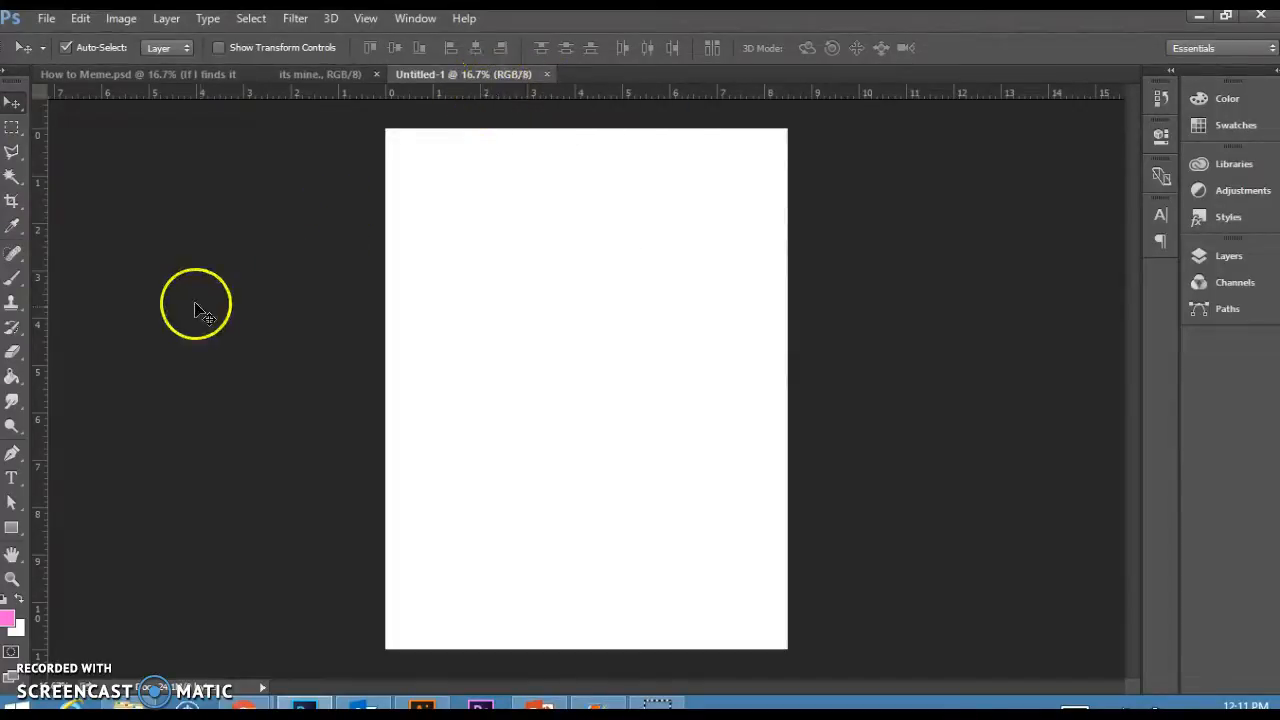
left_click_drag(45, 240, 434, 257)
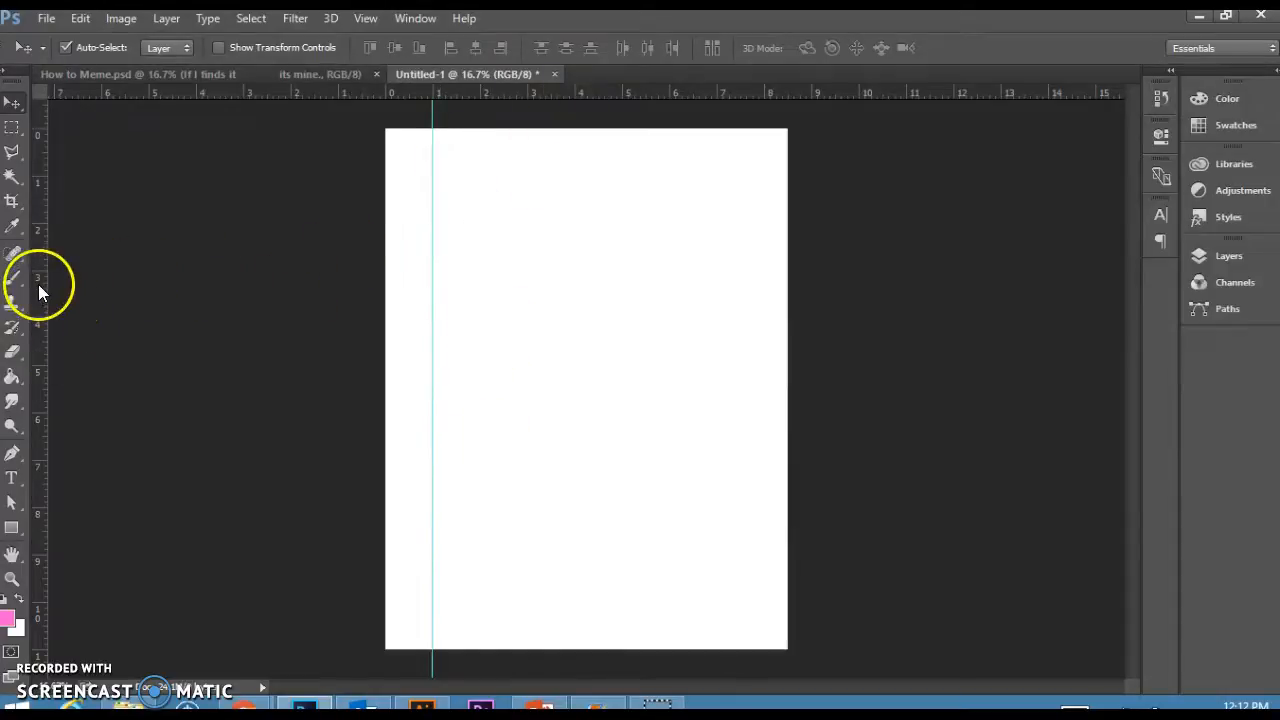
left_click_drag(38, 284, 624, 279)
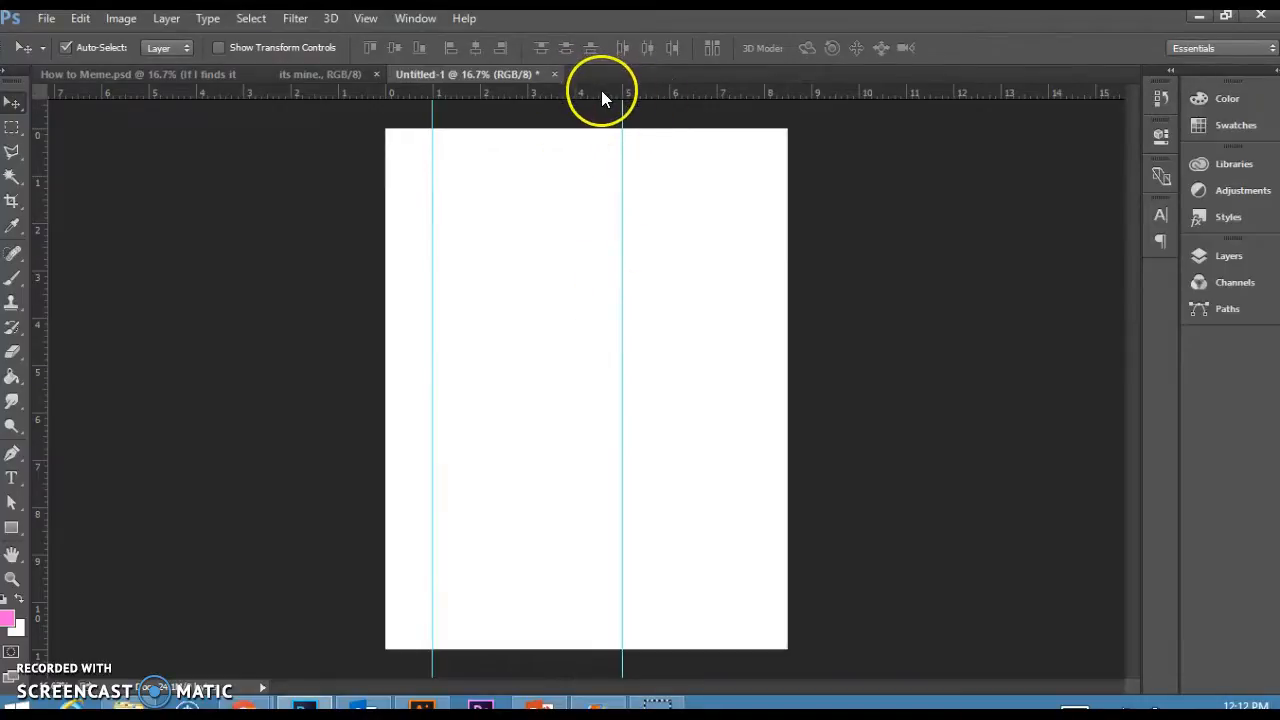
left_click_drag(603, 94, 611, 176)
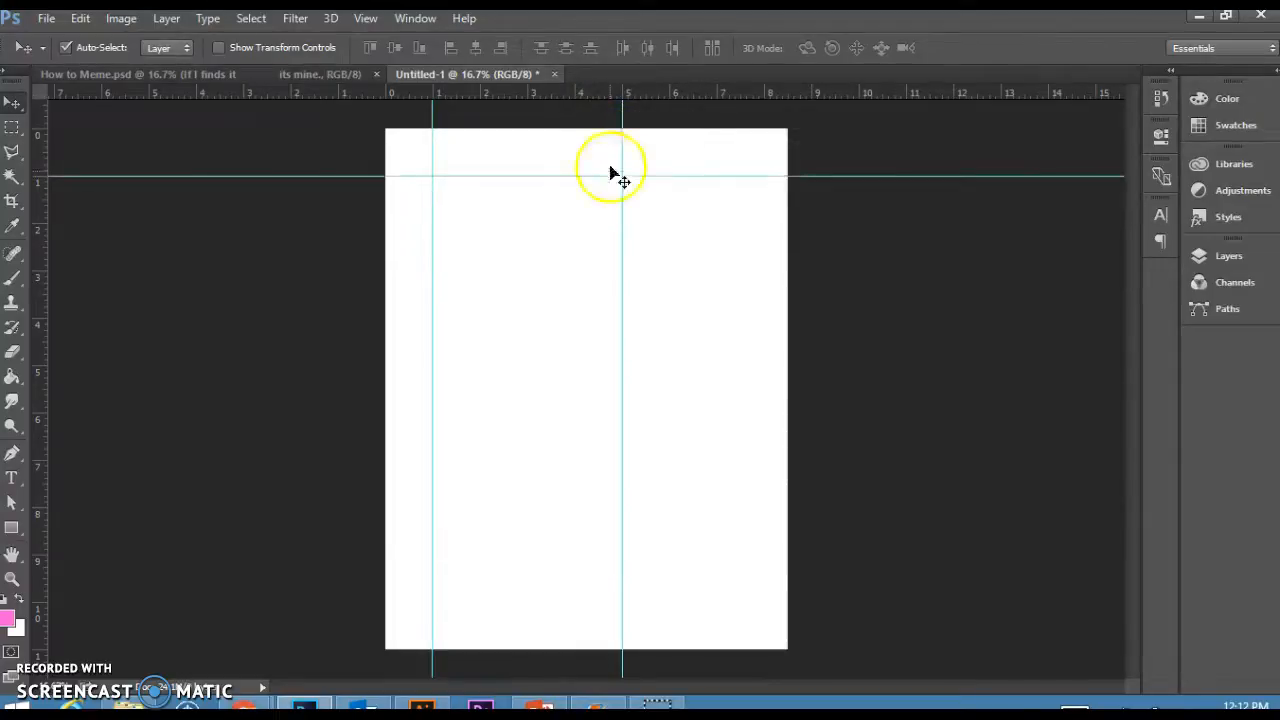
left_click_drag(609, 90, 582, 366)
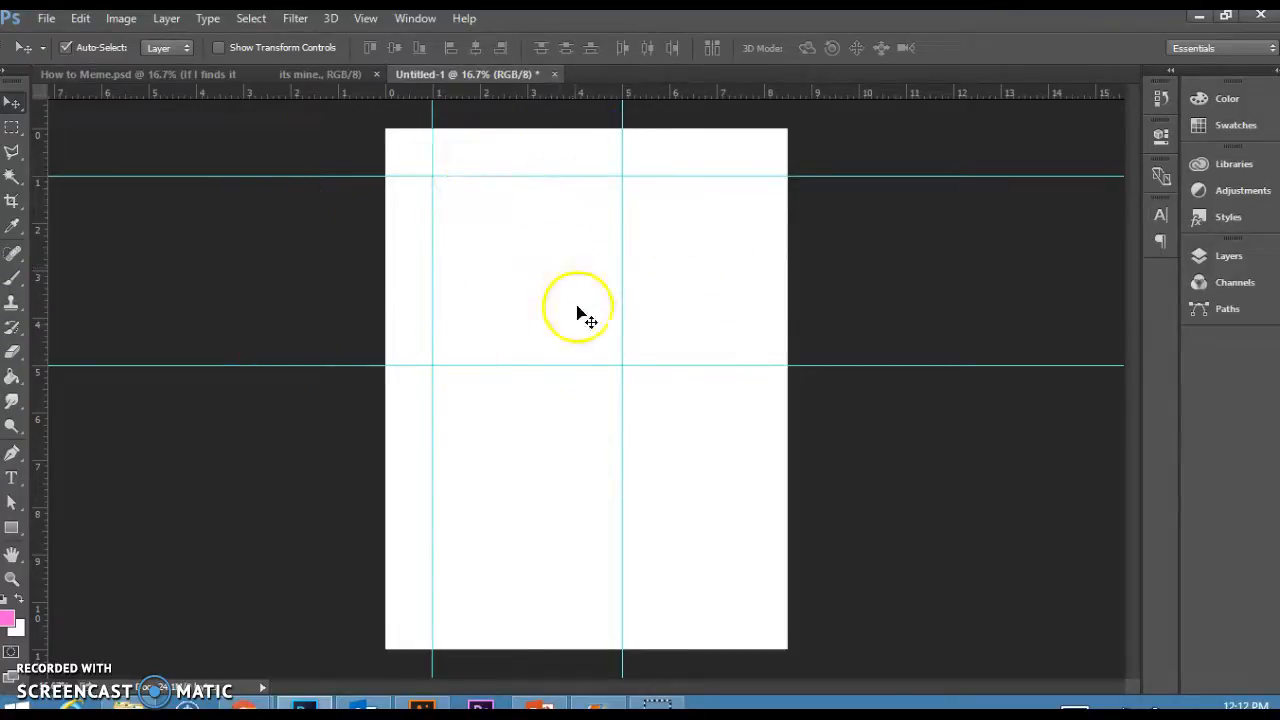
Select a 4 by 4 inch square between the guides with the Rectangular Marquee Tool.
left_click(11, 127)
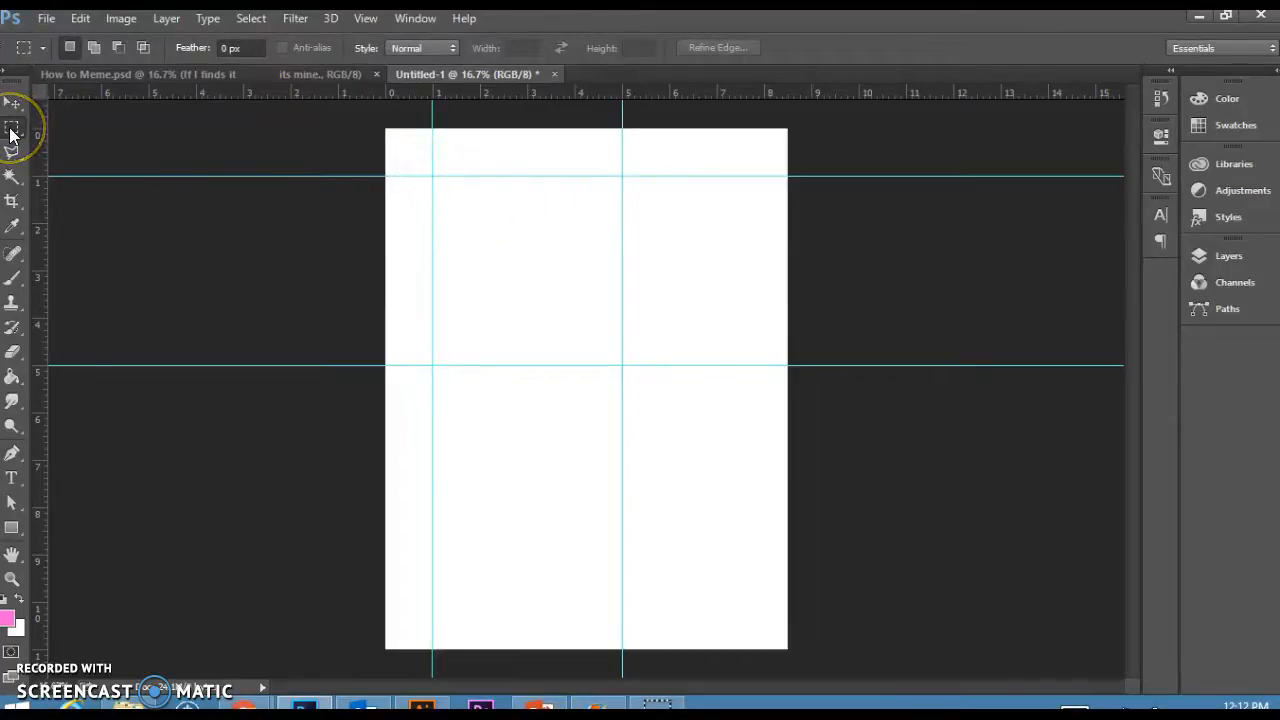
left_click(429, 175)
left_click(12, 580)
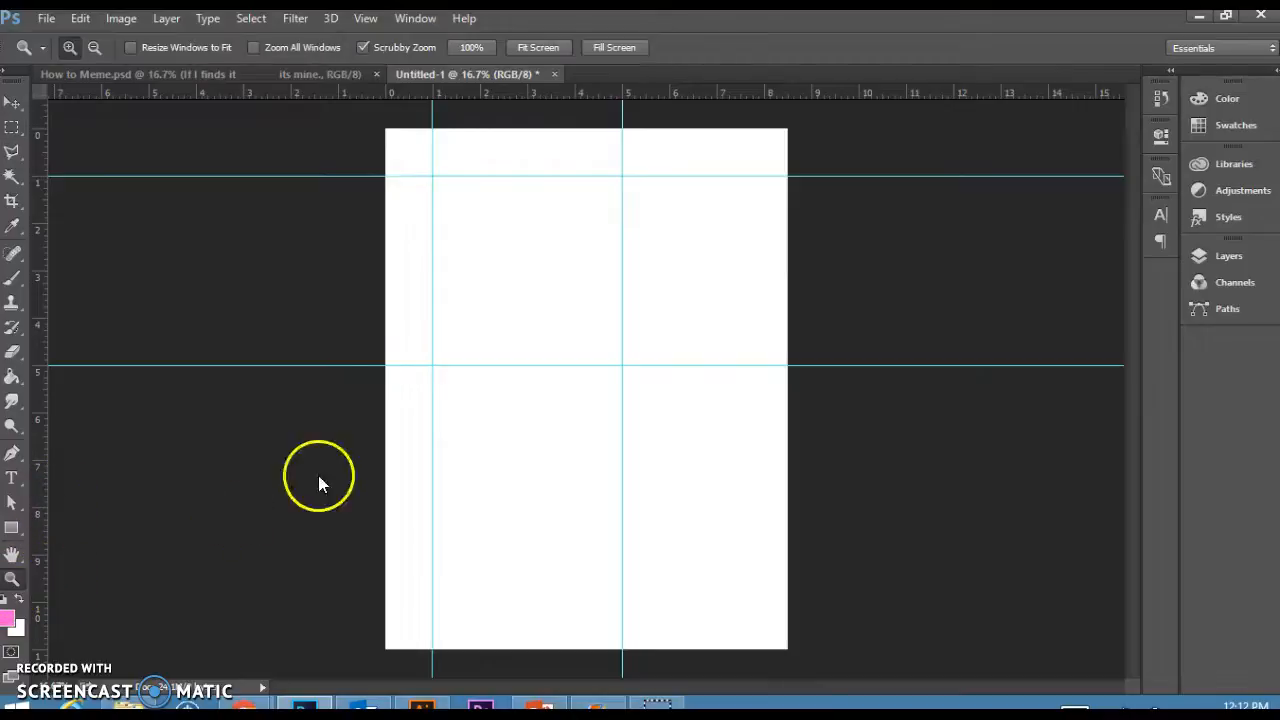
left_click(526, 290)
left_click(516, 273)
scroll(554, 303, "up", 1)
left_click(13, 134)
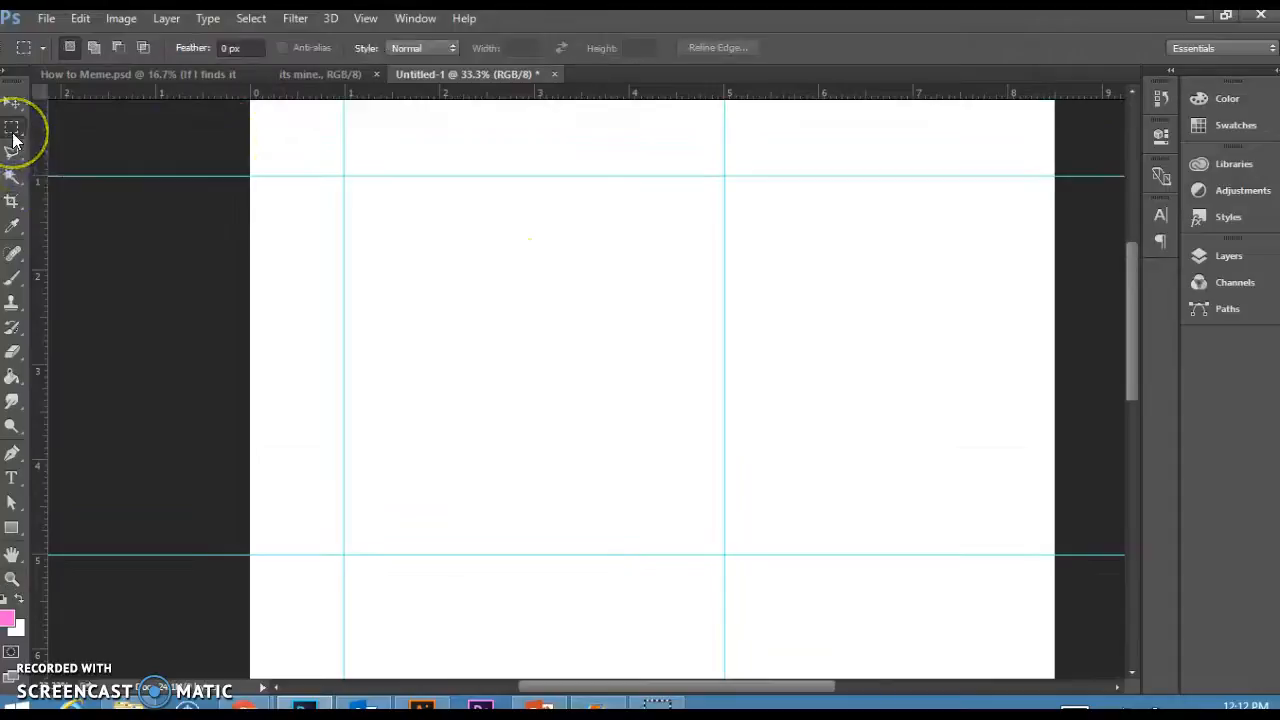
left_click(344, 174)
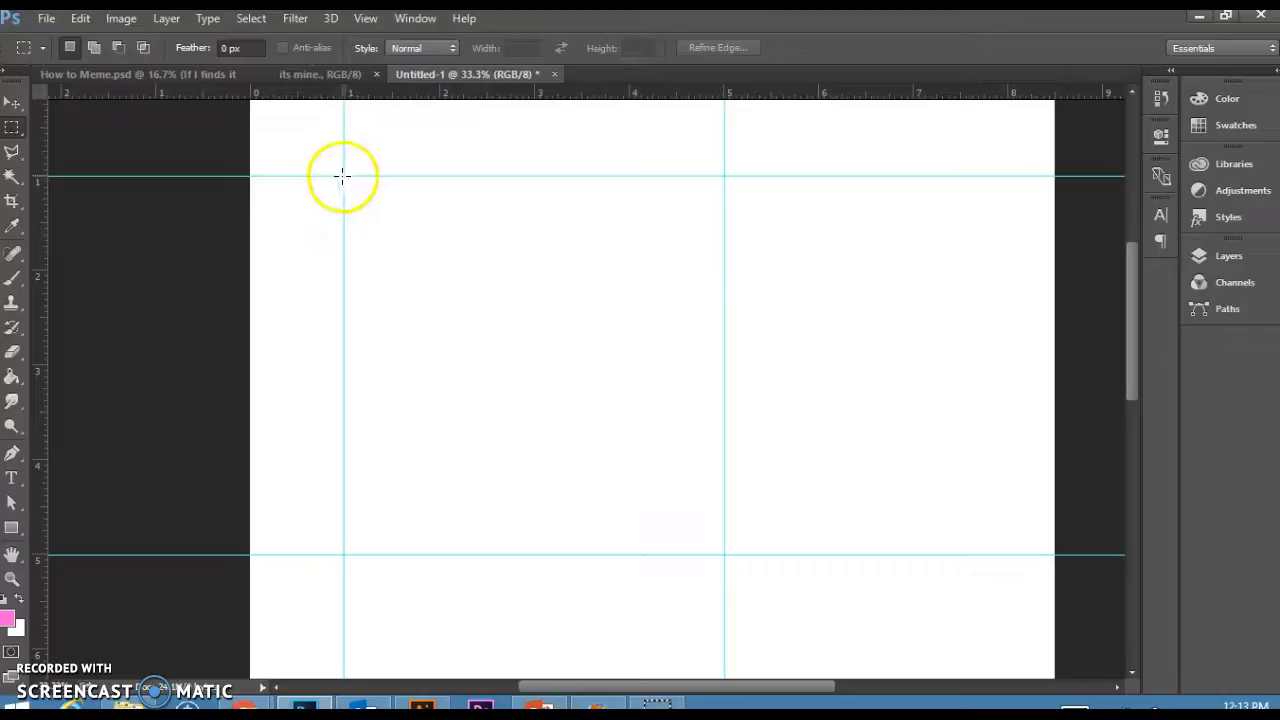
left_click_drag(344, 176, 747, 547)
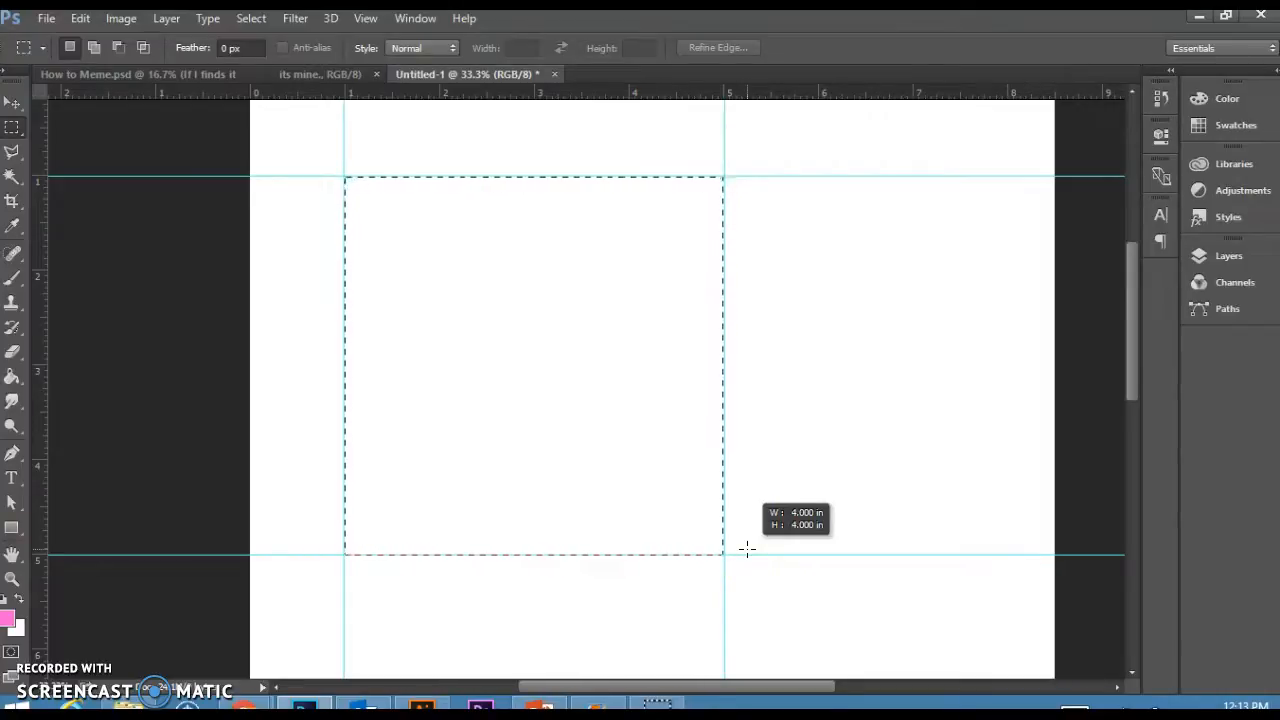
left_click_drag(747, 548, 748, 551)
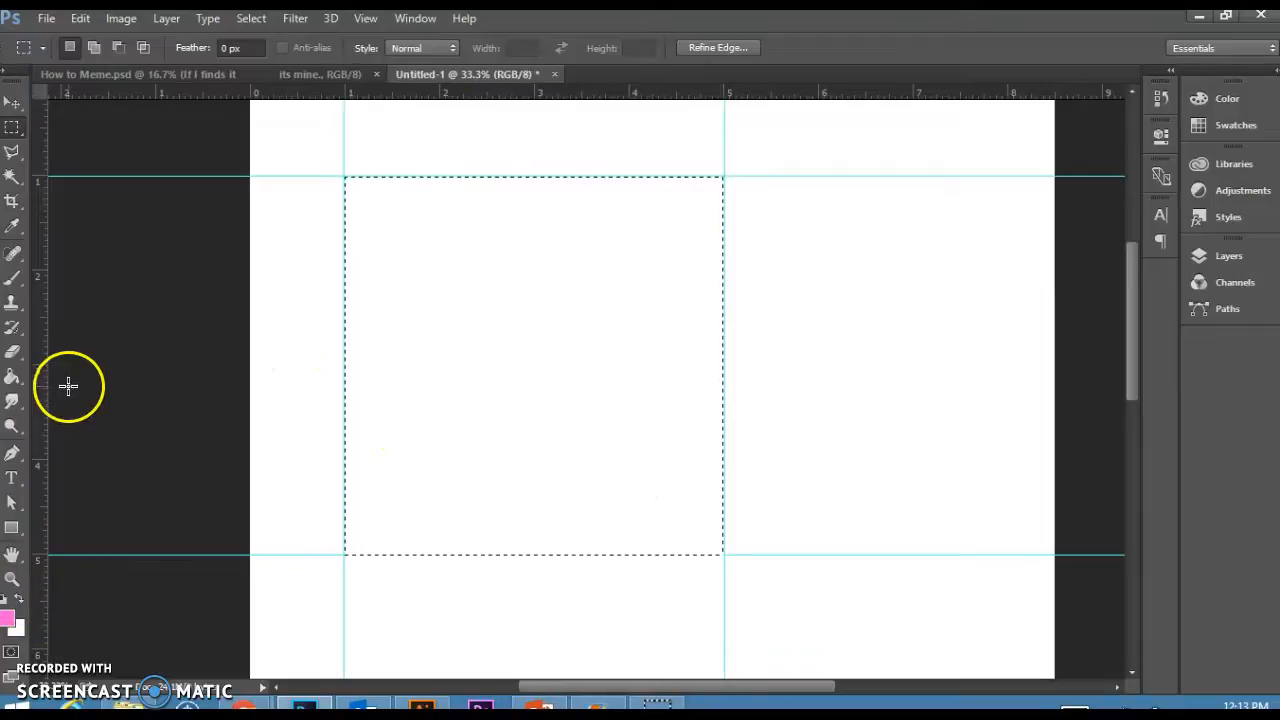
Fill the square selection with the pink foreground color using the Paint Bucket Tool.
left_click(11, 382)
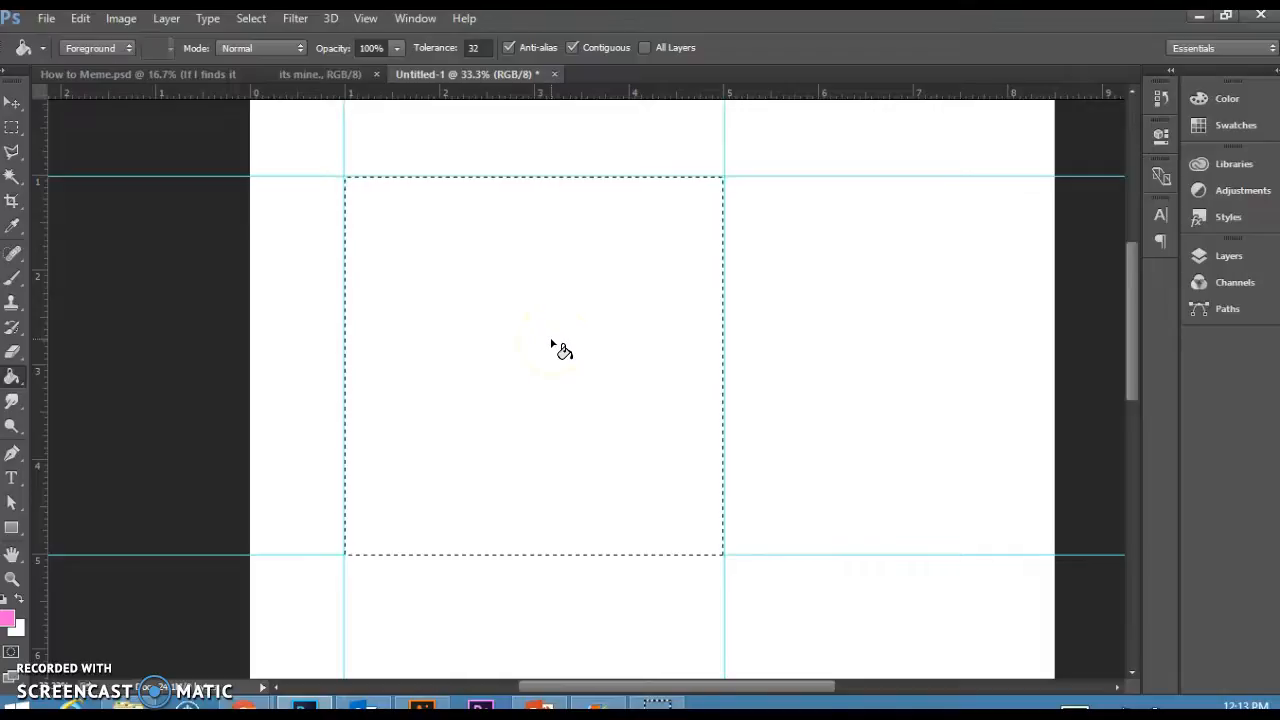
left_click(9, 614)
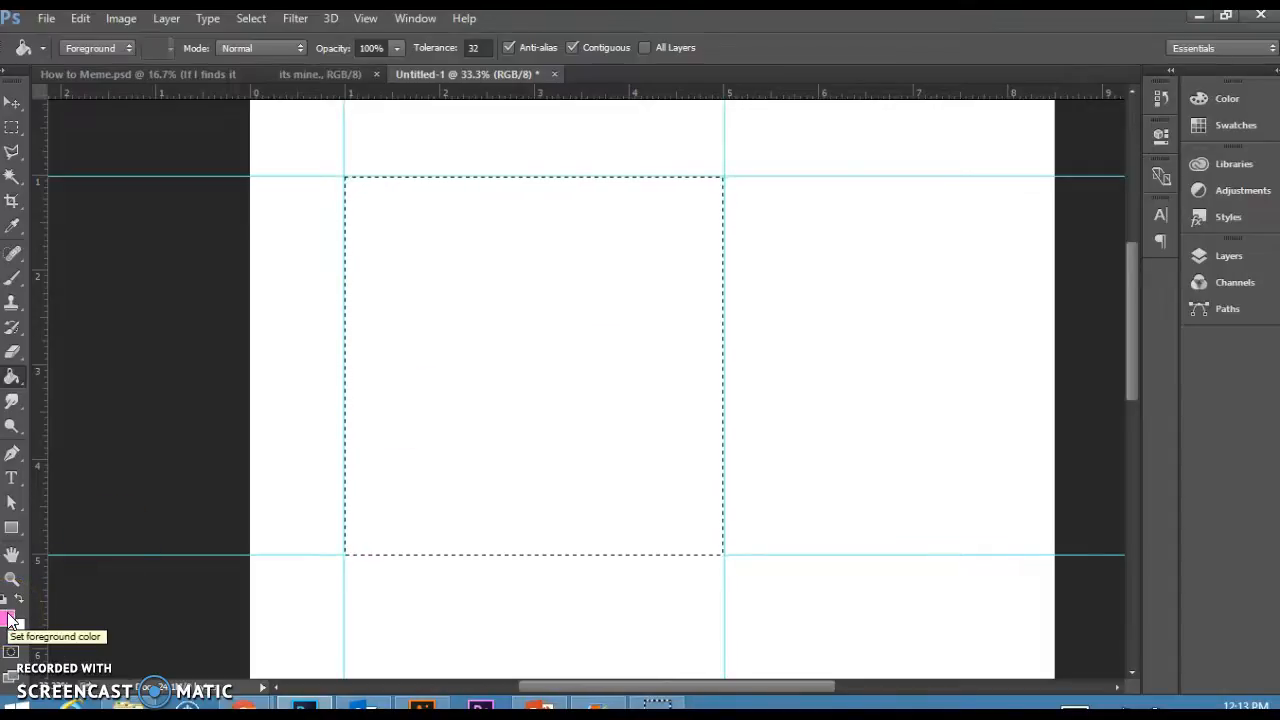
left_click(500, 321)
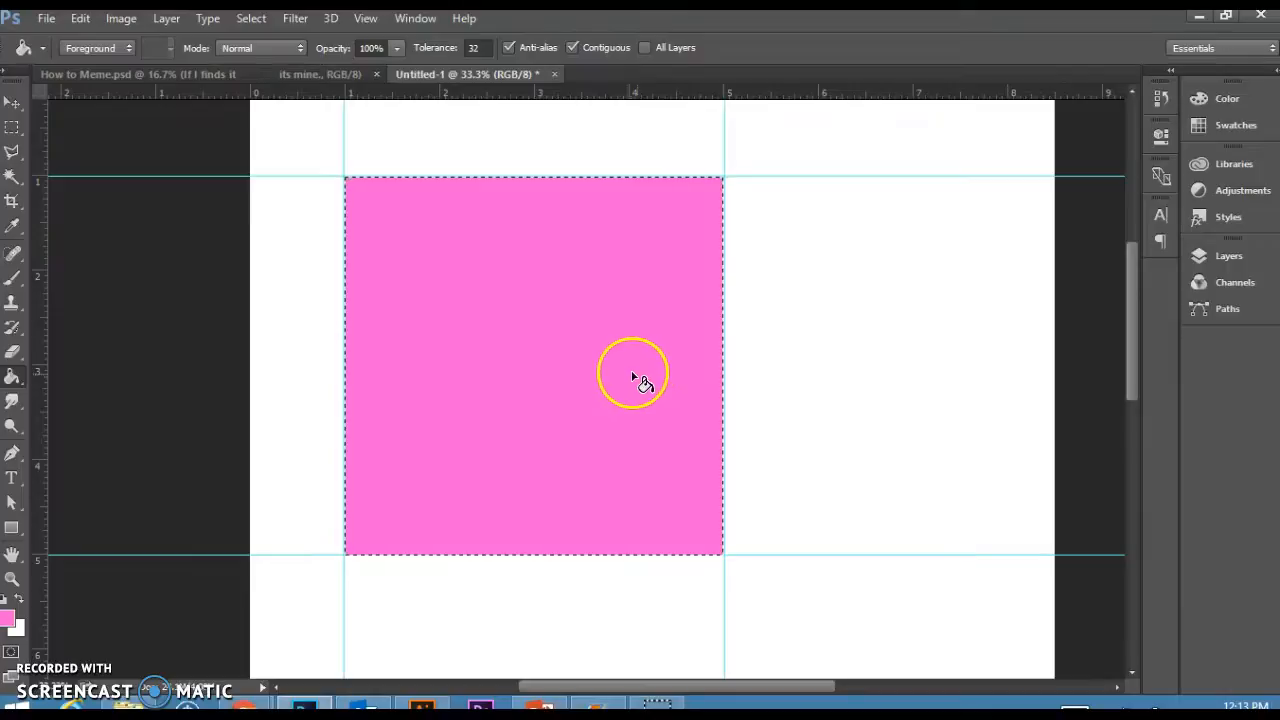
Review the instruction sheet in the How to Meme document.
left_click(302, 76)
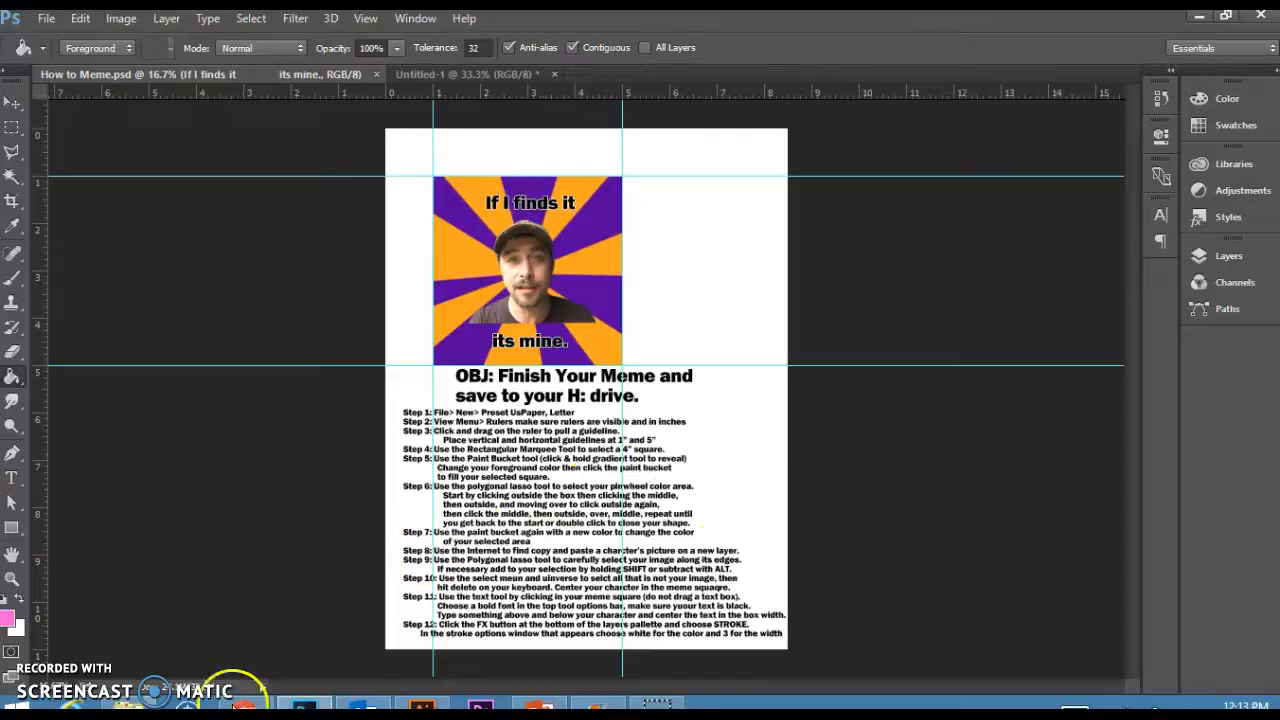
left_click(455, 74)
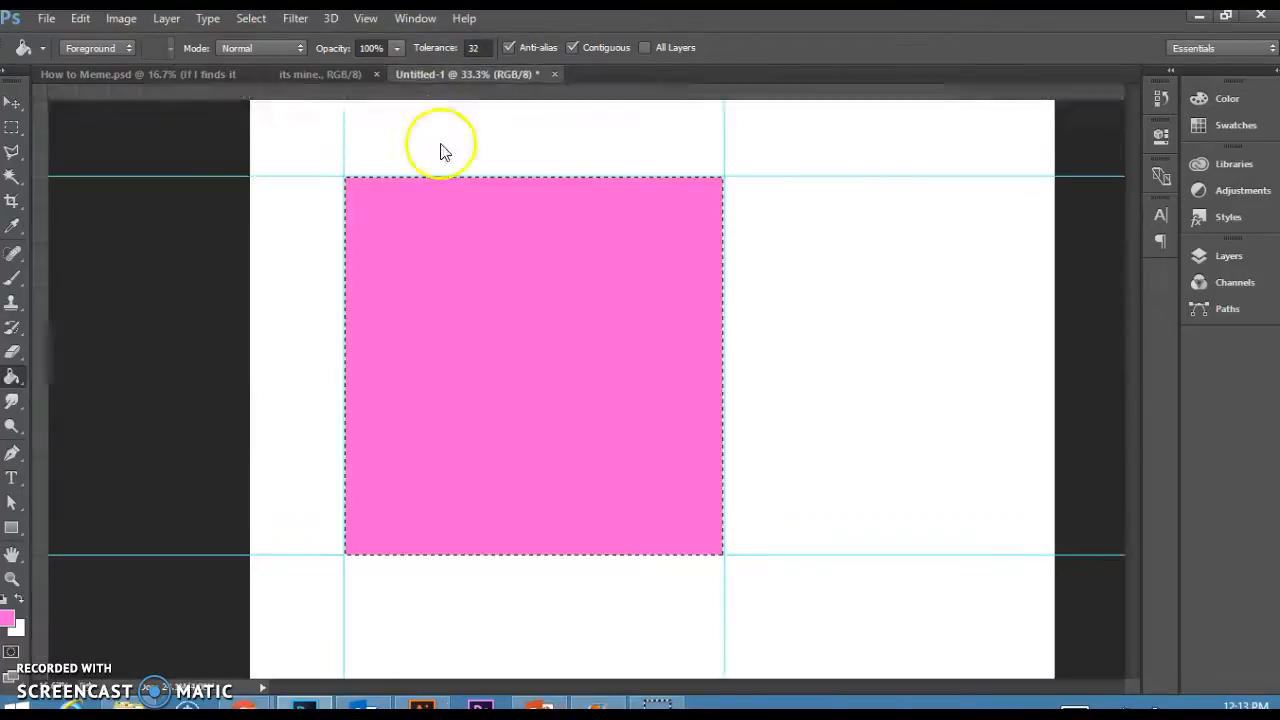
Choose the Polygonal Lasso Tool and deselect the pink square.
left_click(14, 155)
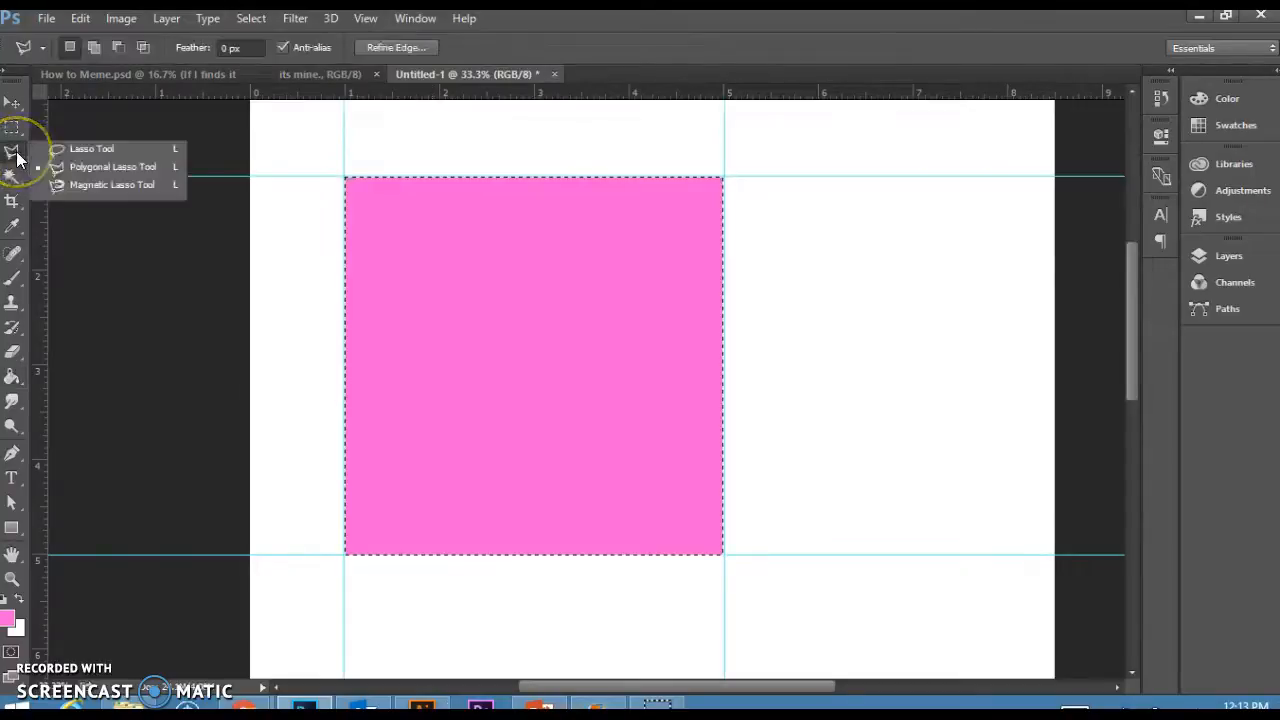
left_click(83, 167)
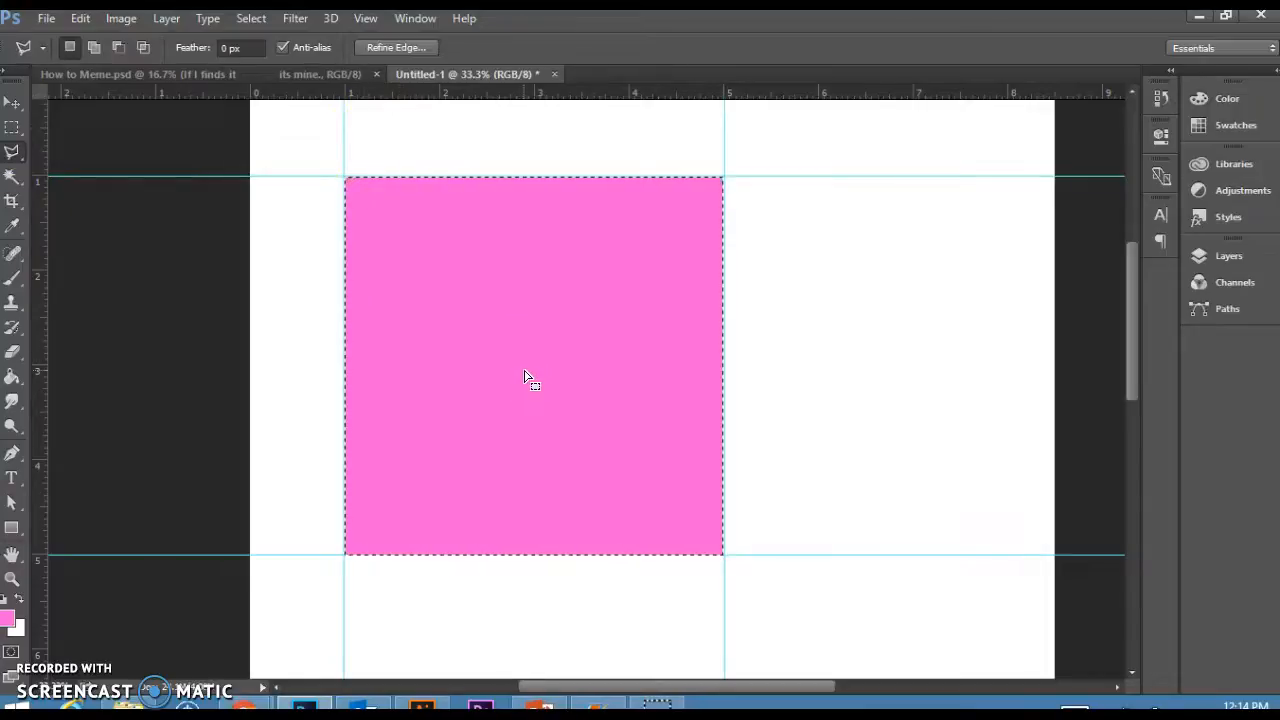
key("ctrl+d")
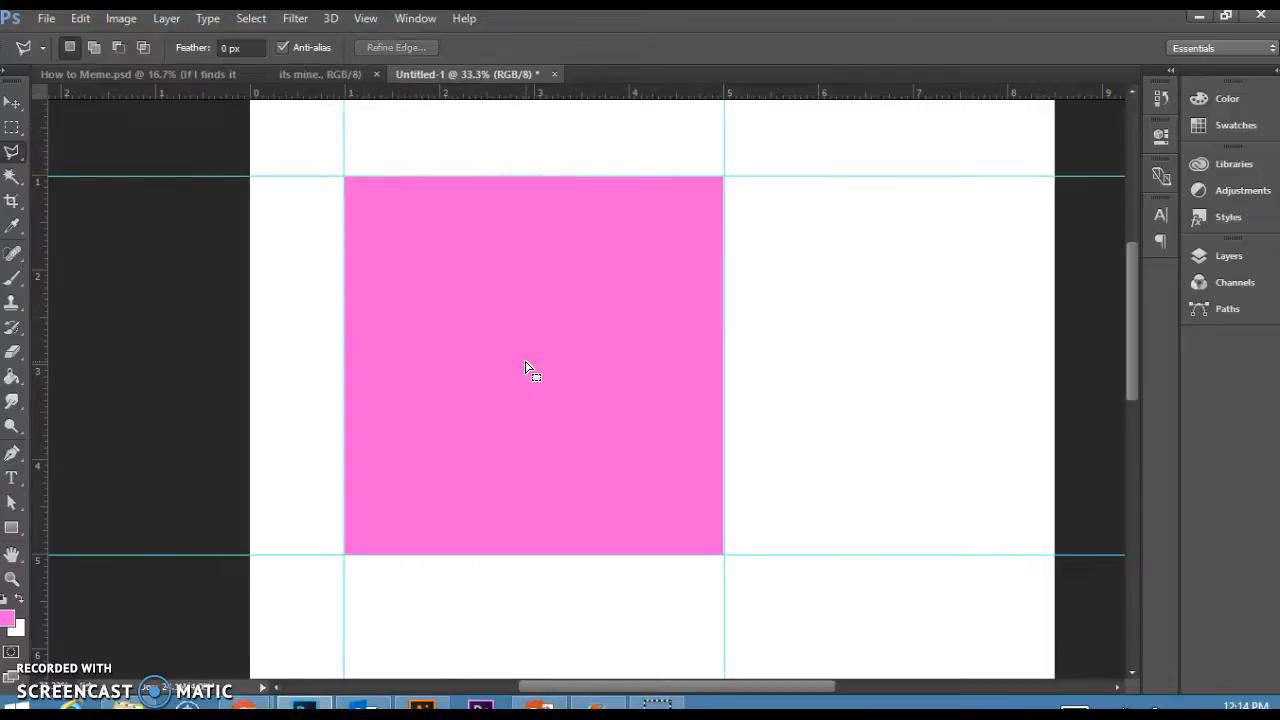
Draw a pinwheel selection with the Polygonal Lasso, alternating between the square's centre and points outside its edges.
left_click(531, 349)
scroll(530, 360, "up", 3)
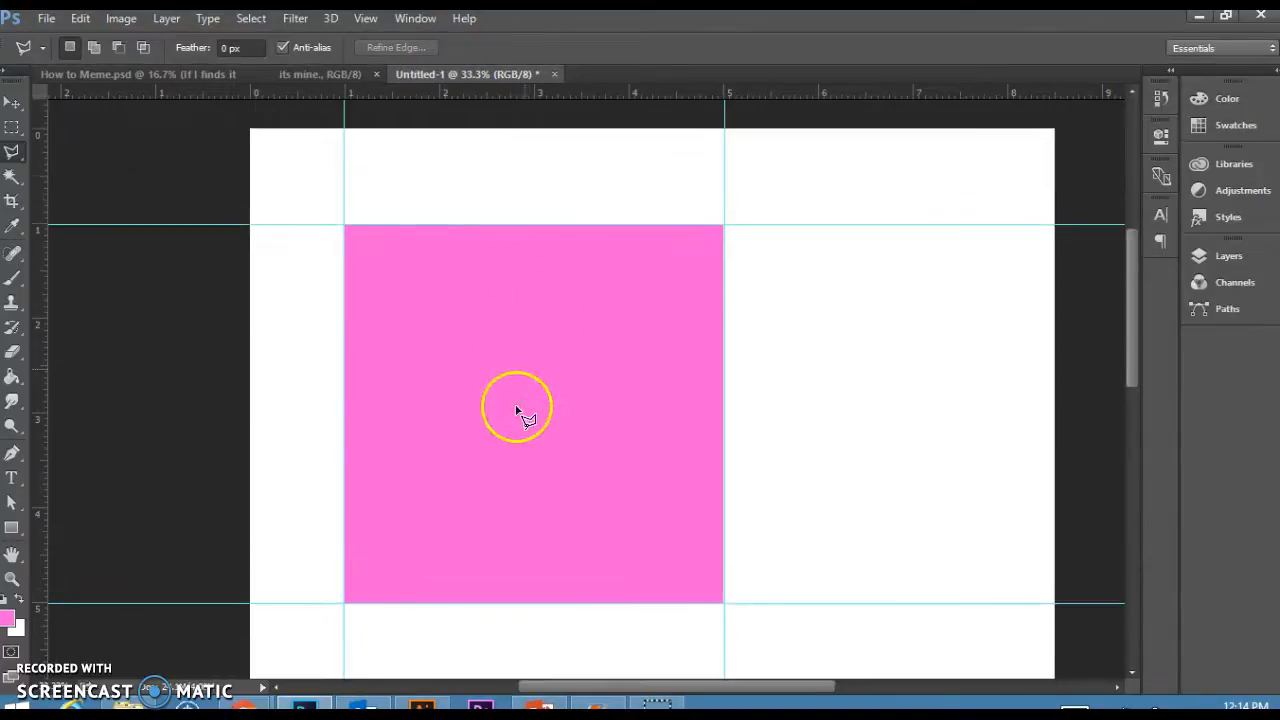
left_click(446, 184)
left_click(590, 180)
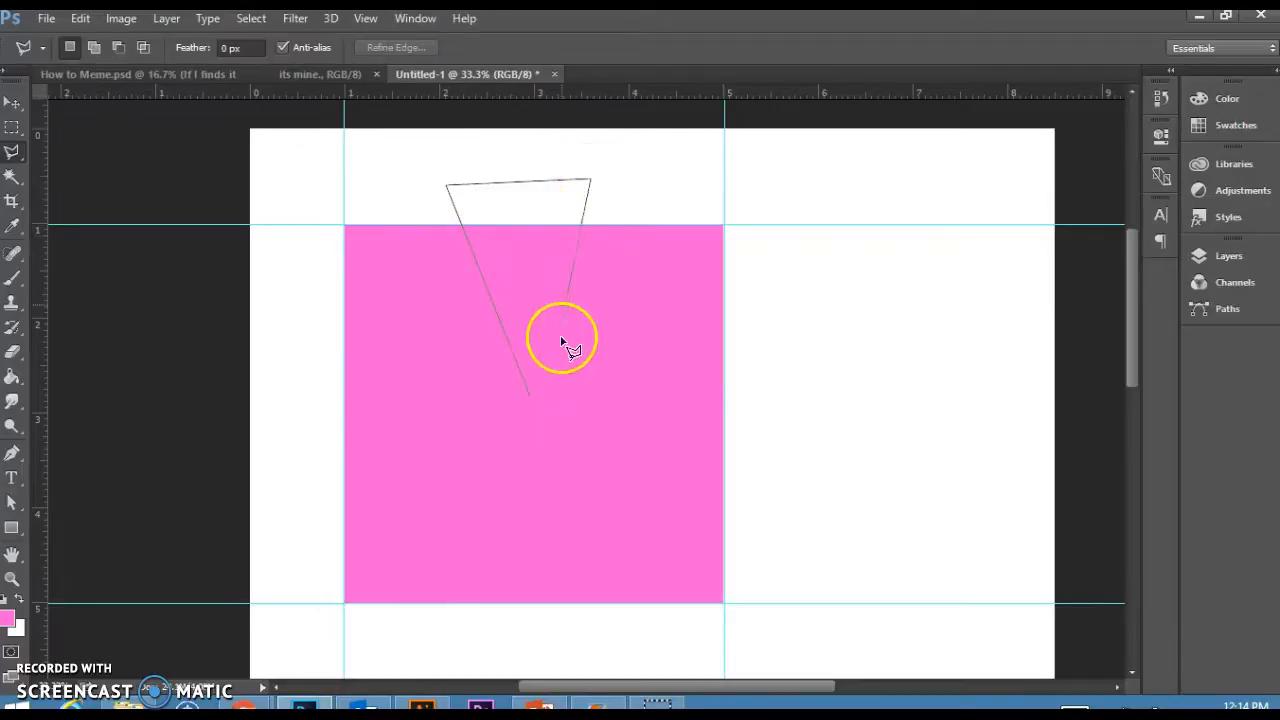
left_click(538, 400)
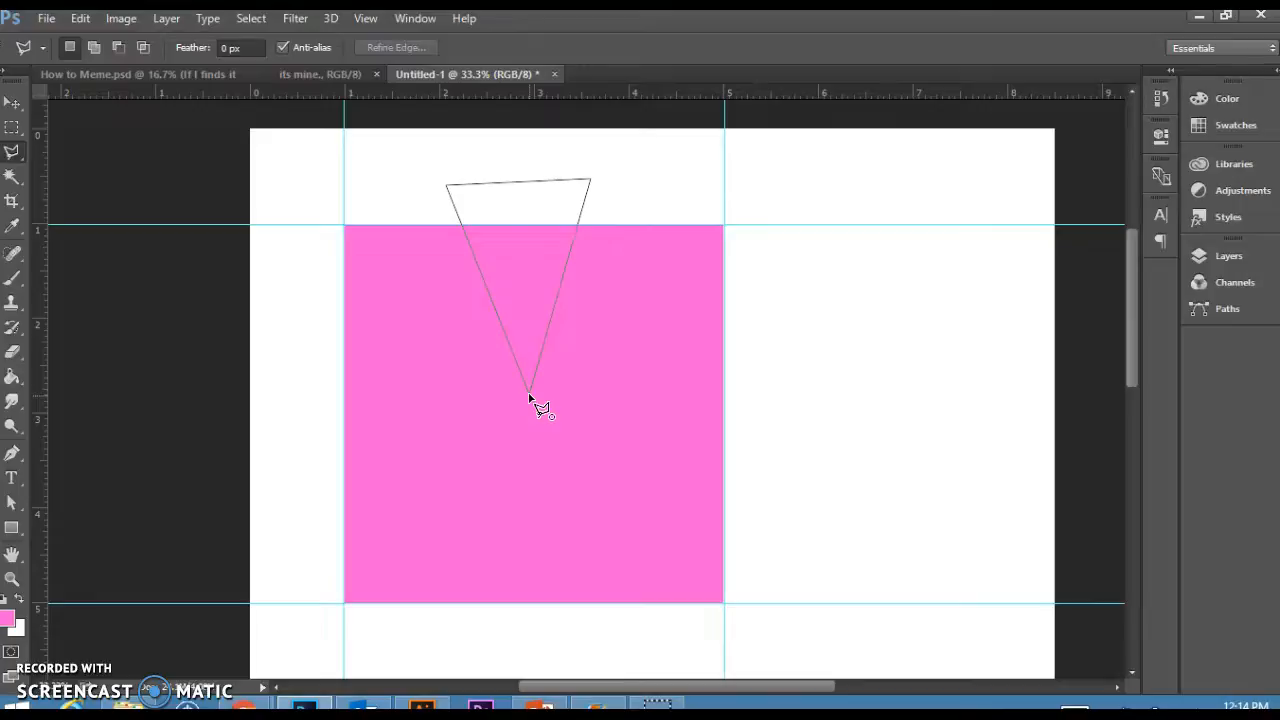
left_click(538, 400)
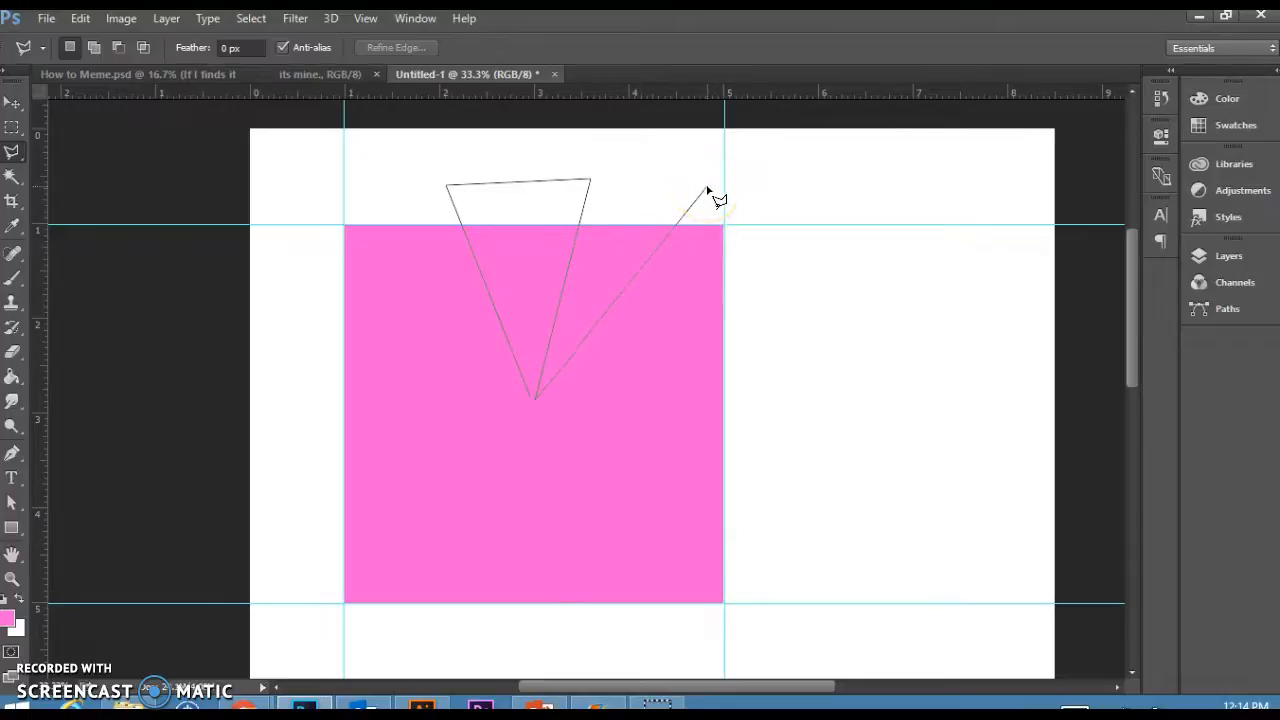
left_click(707, 188)
left_click(772, 280)
left_click(538, 402)
left_click(768, 413)
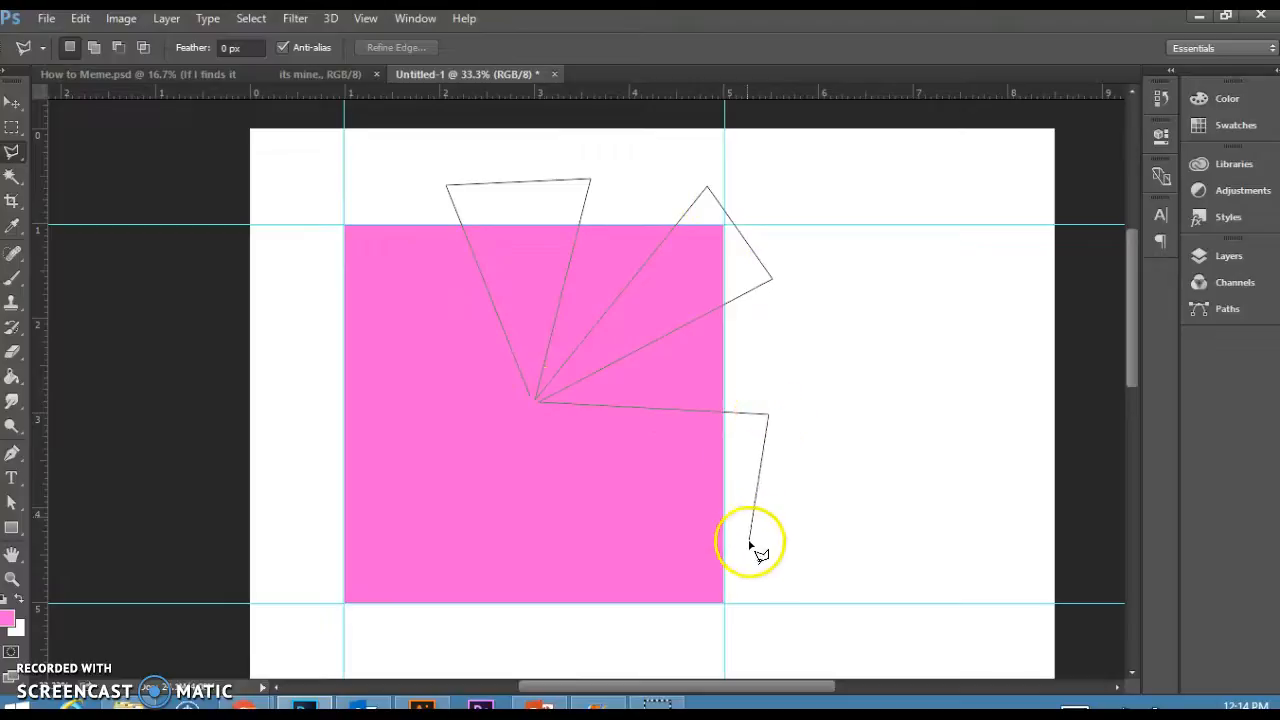
left_click(766, 558)
left_click(539, 404)
left_click(652, 628)
left_click(523, 630)
left_click(534, 412)
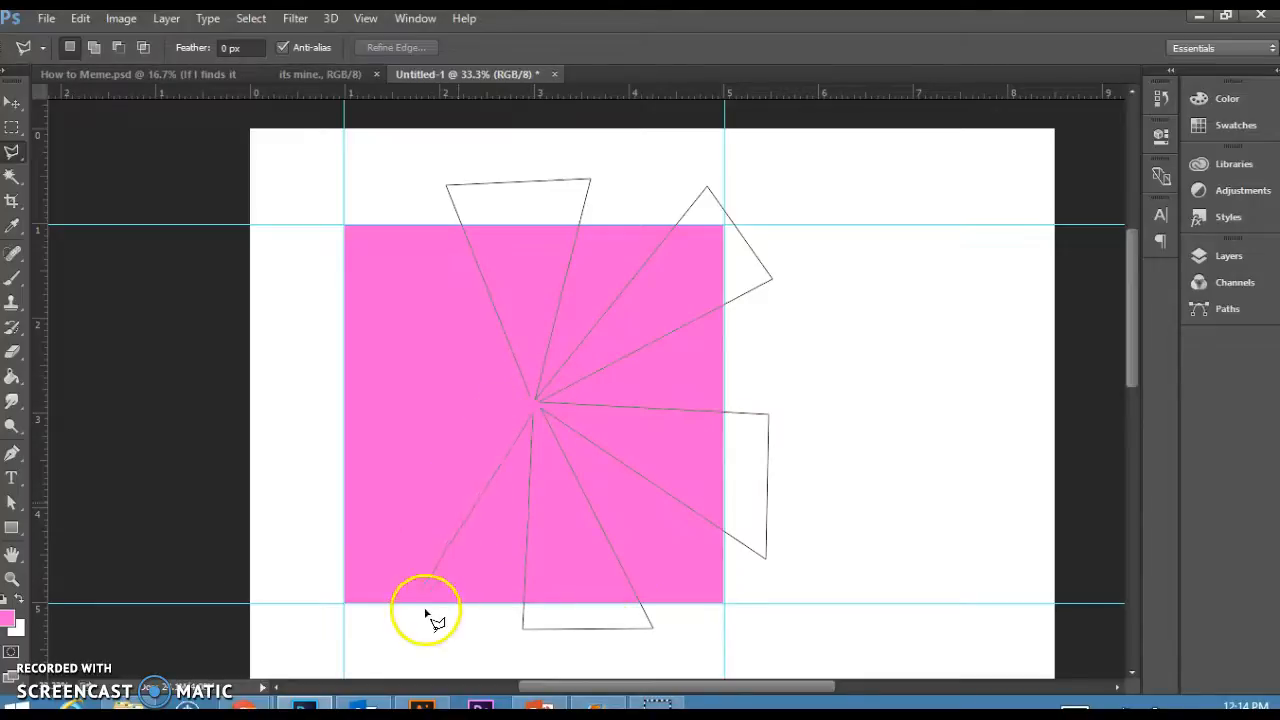
left_click(411, 628)
left_click(305, 611)
left_click(310, 487)
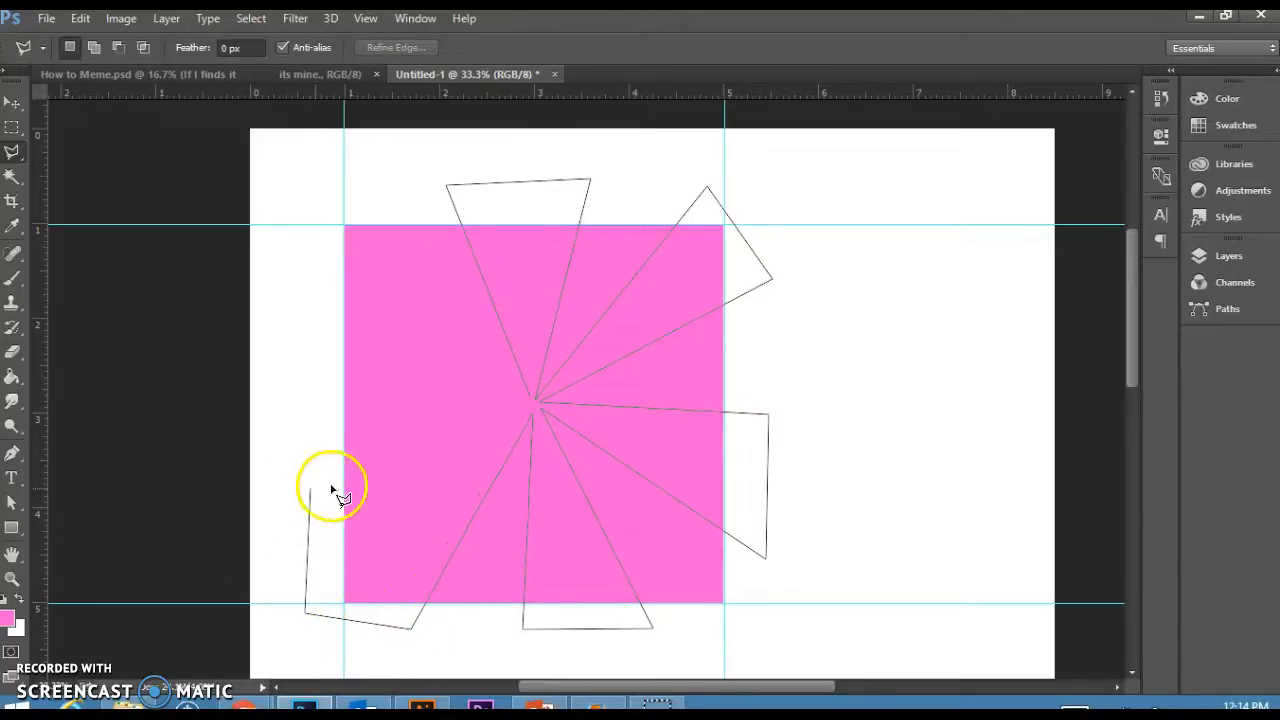
left_click(532, 410)
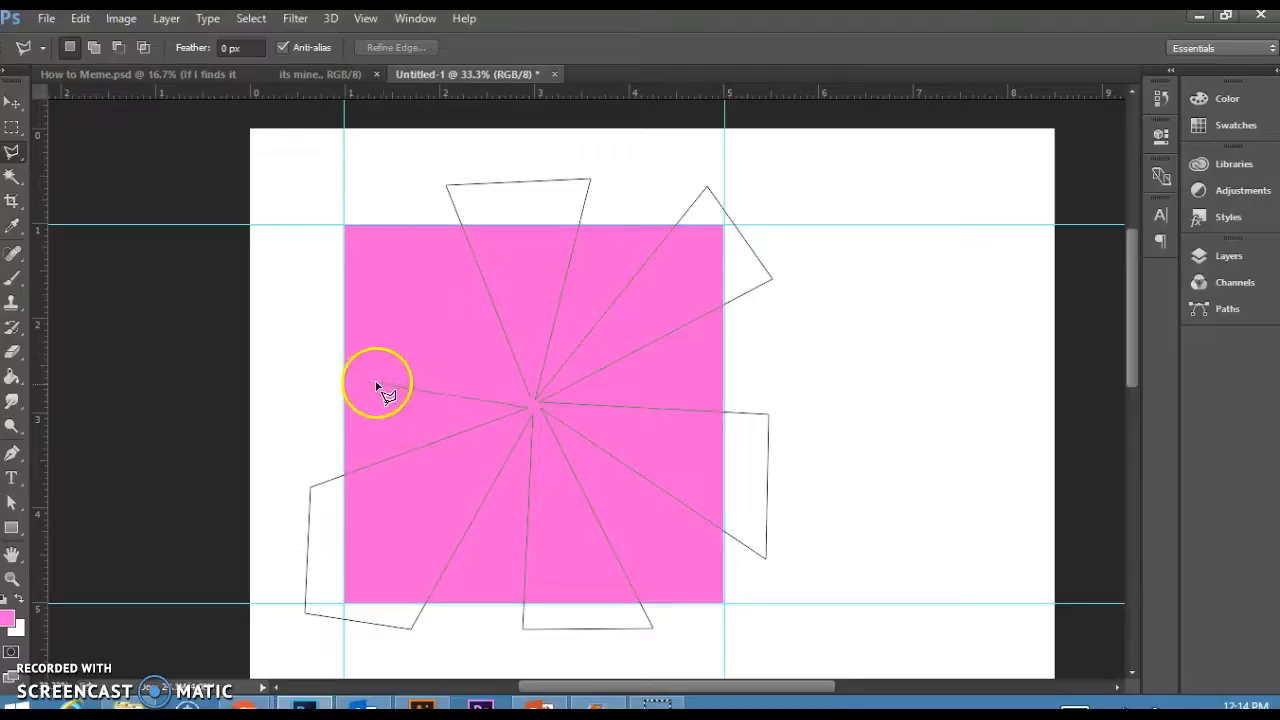
left_click(317, 383)
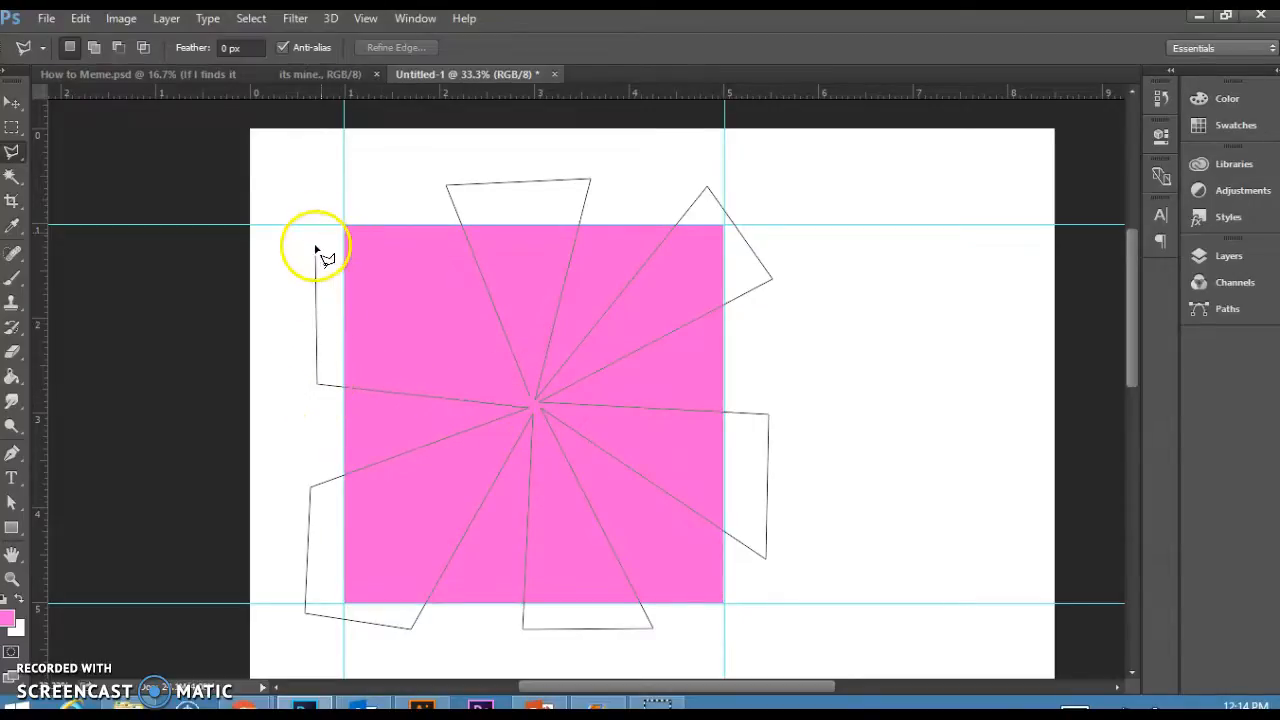
left_click(315, 247)
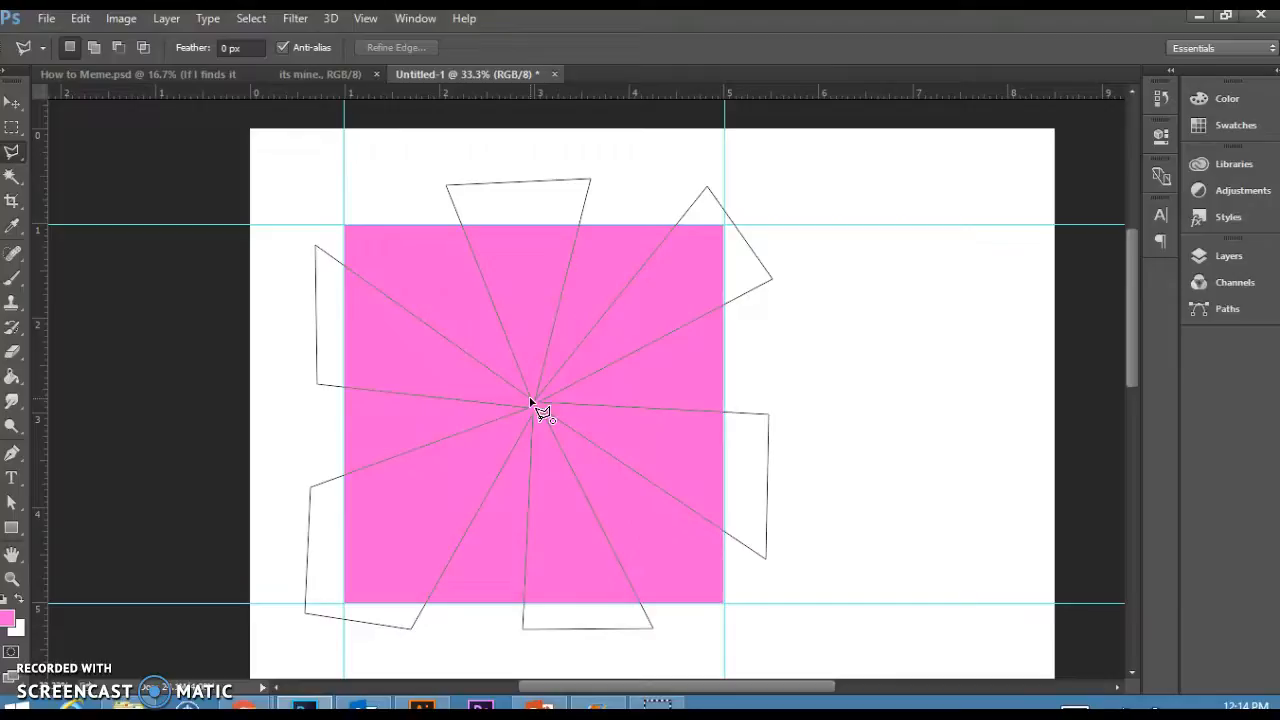
left_click(532, 401)
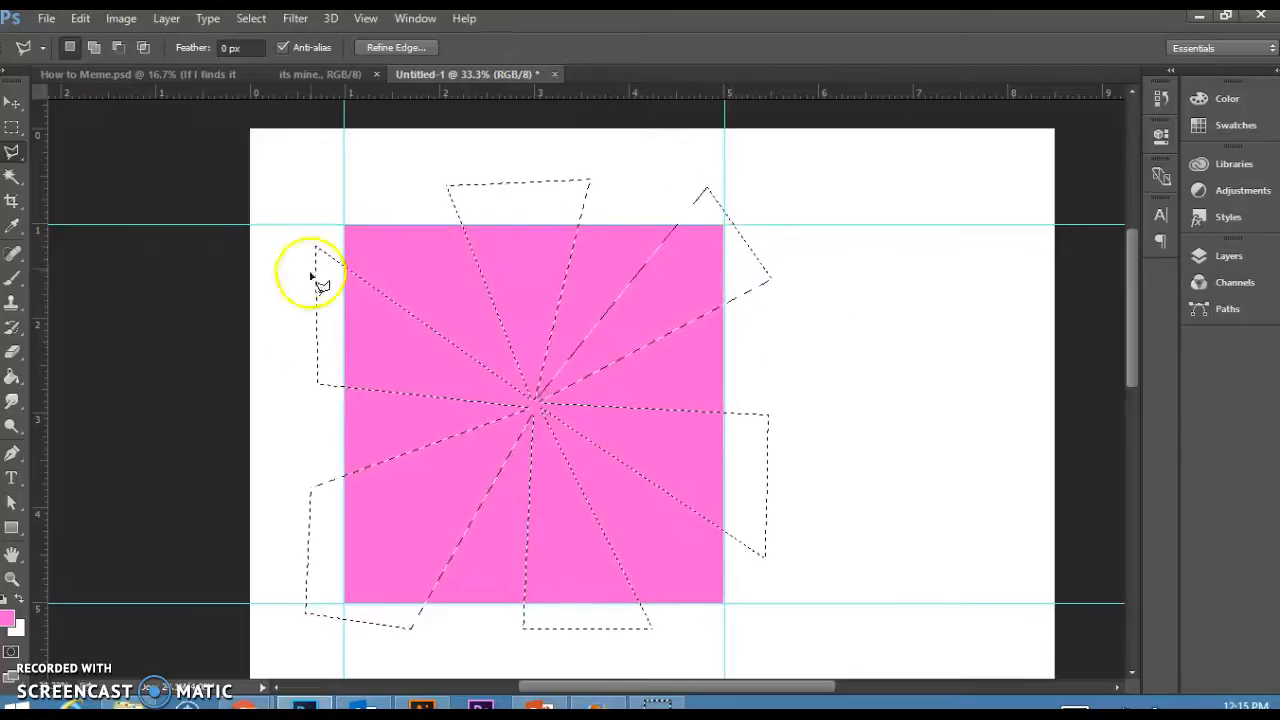
Set the foreground color to yellow in the Color Picker.
left_click(9, 618)
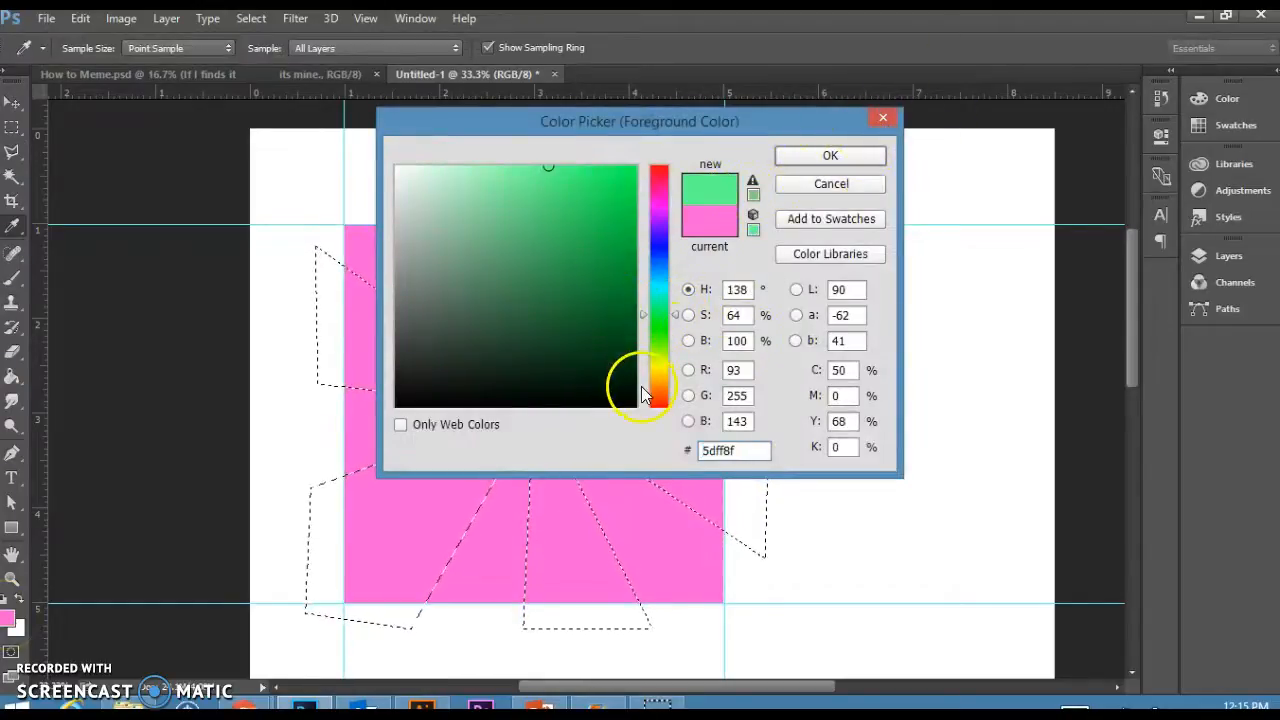
left_click(849, 158)
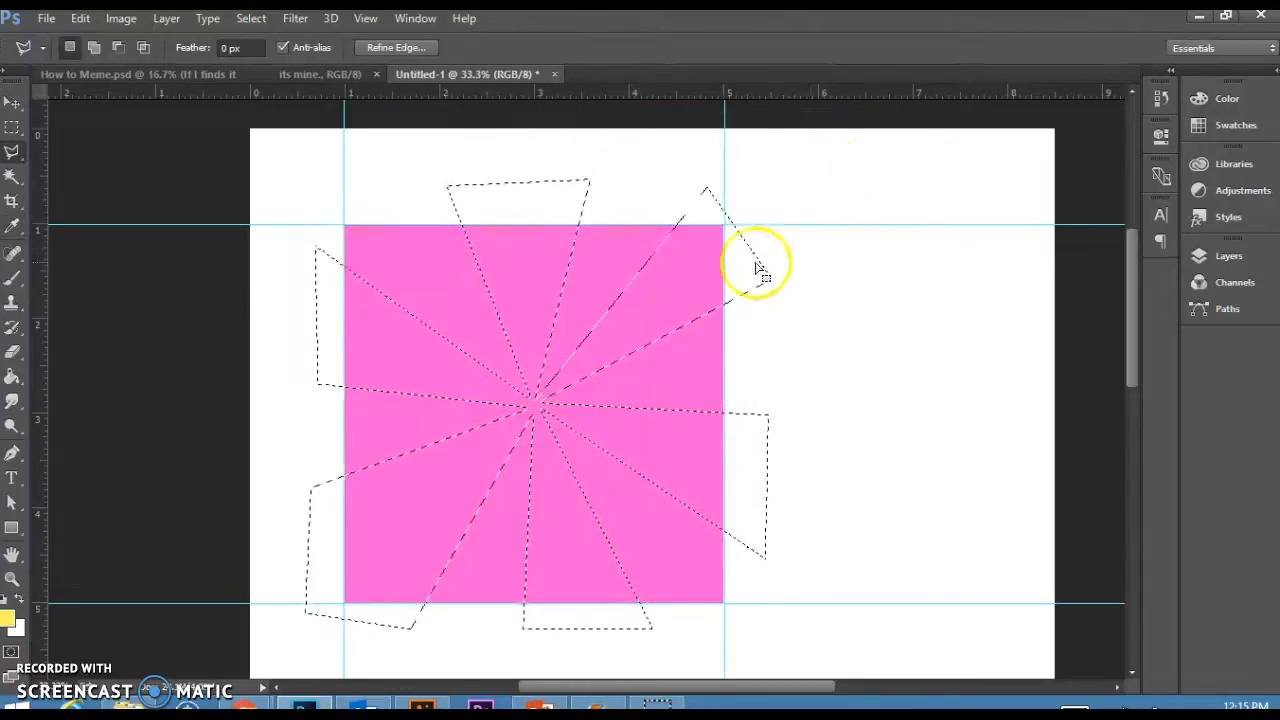
Fill the pinwheel segments inside the pink square with yellow using the Paint Bucket Tool.
left_click(12, 377)
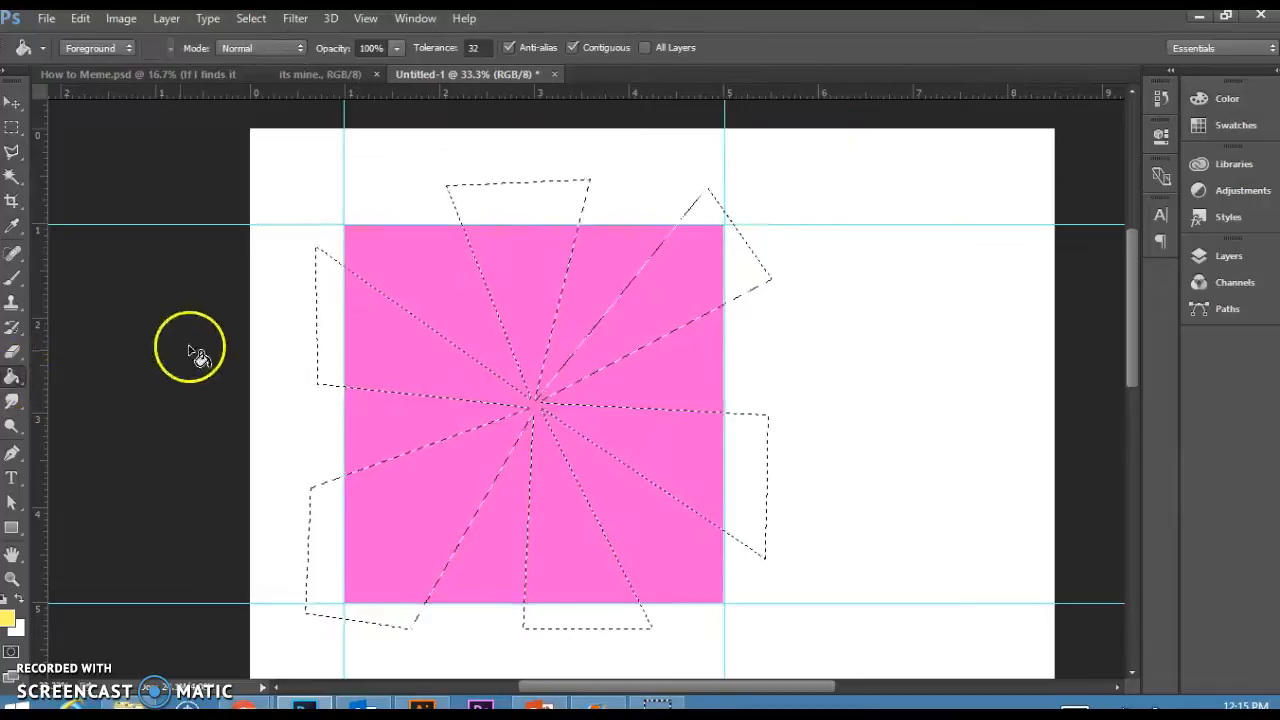
left_click(688, 286)
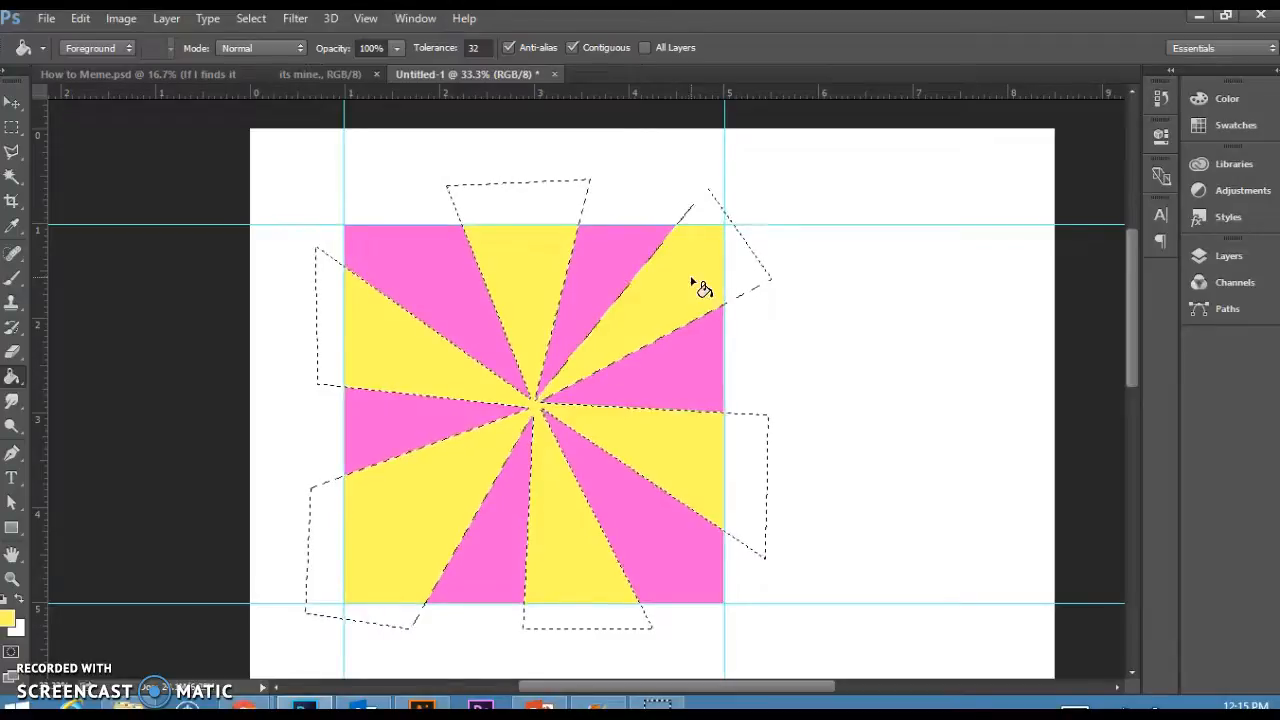
left_click(525, 443)
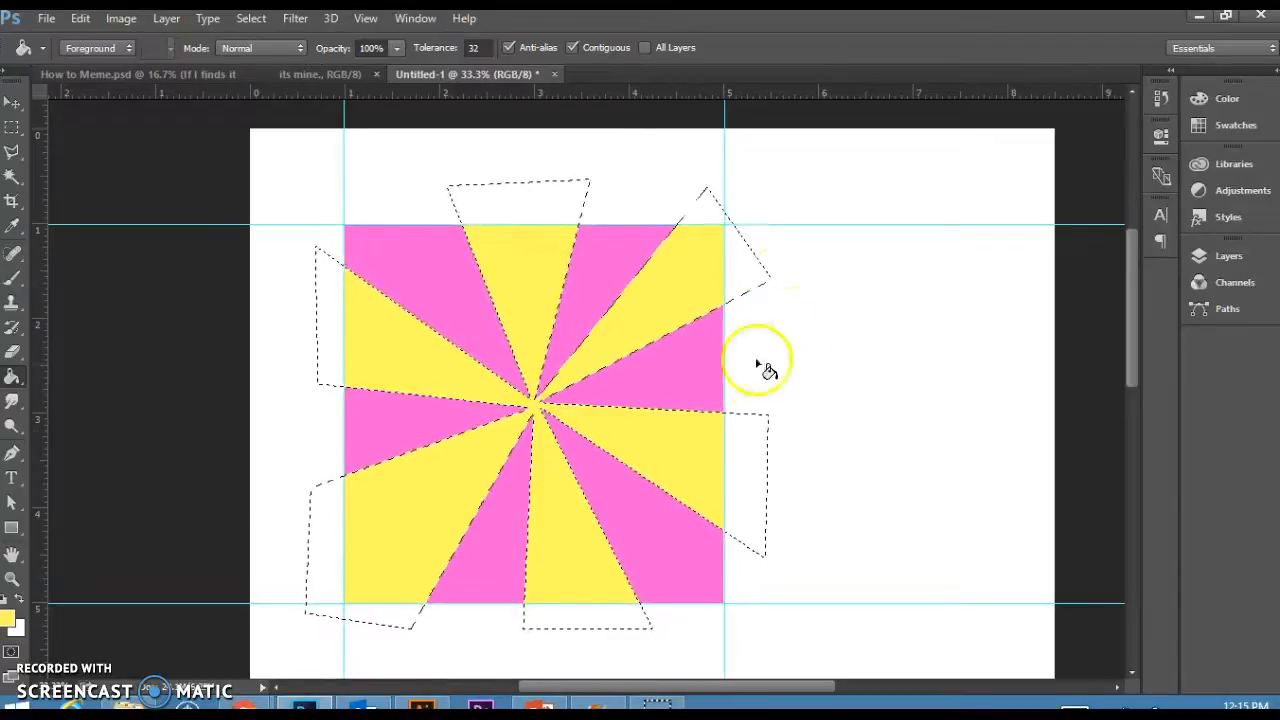
Fill the pinwheel pieces extending outside the square with yellow, then deselect.
left_click(747, 495)
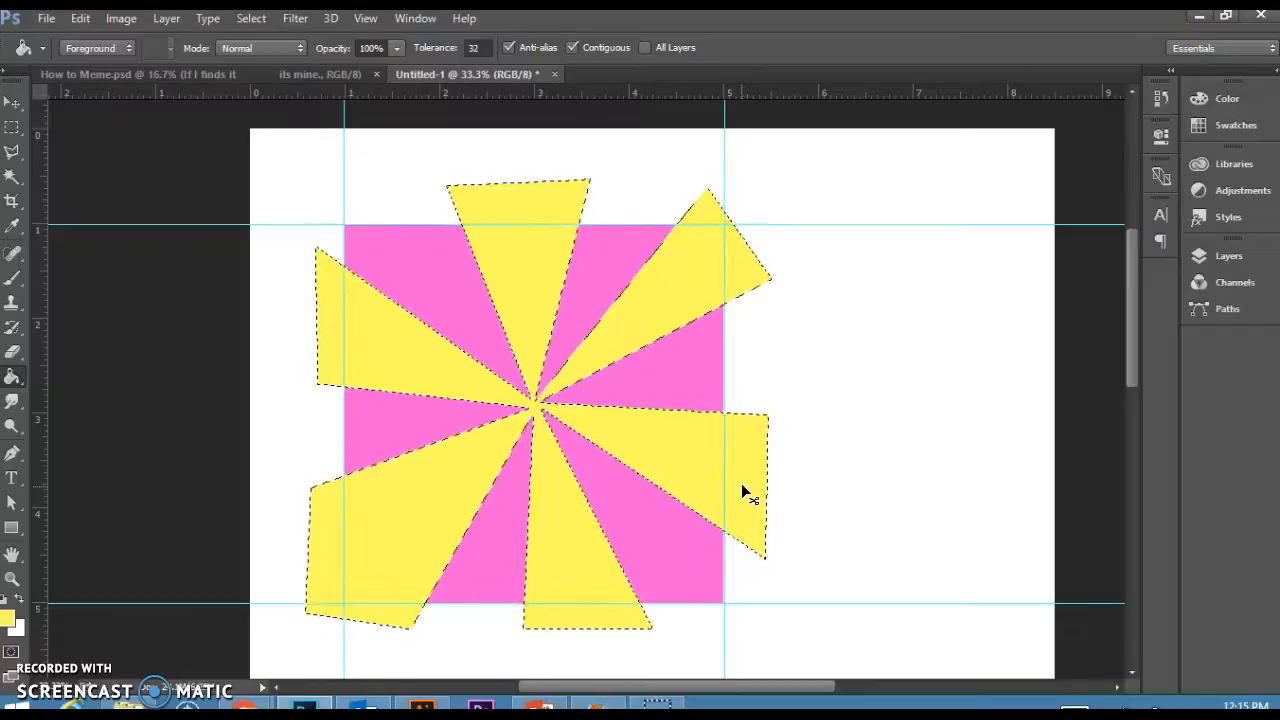
key("ctrl+alt+g")
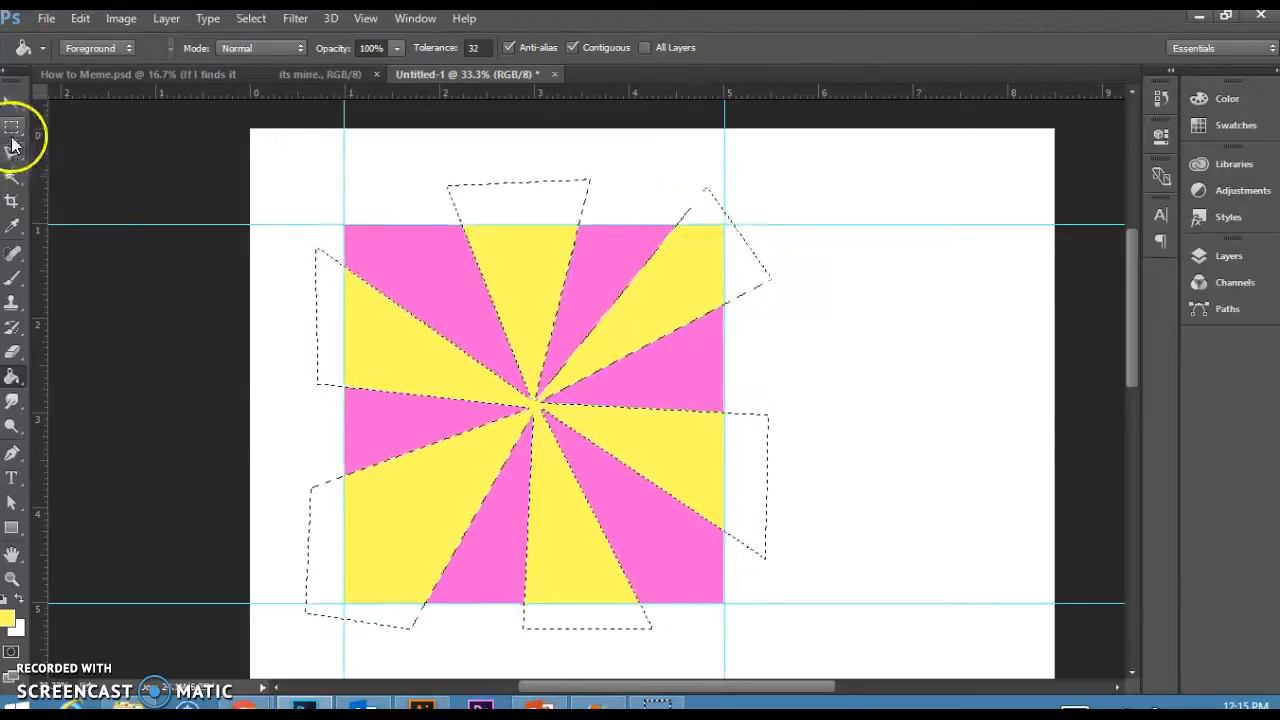
left_click(13, 131)
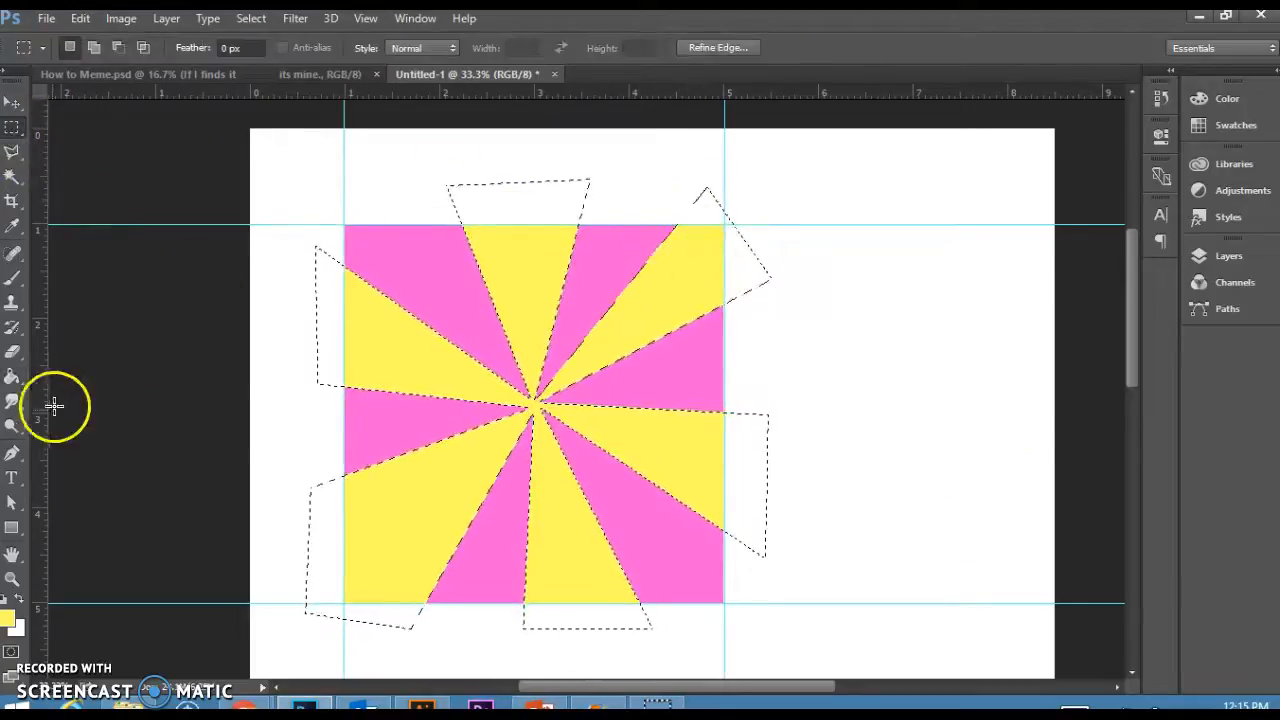
left_click(12, 376)
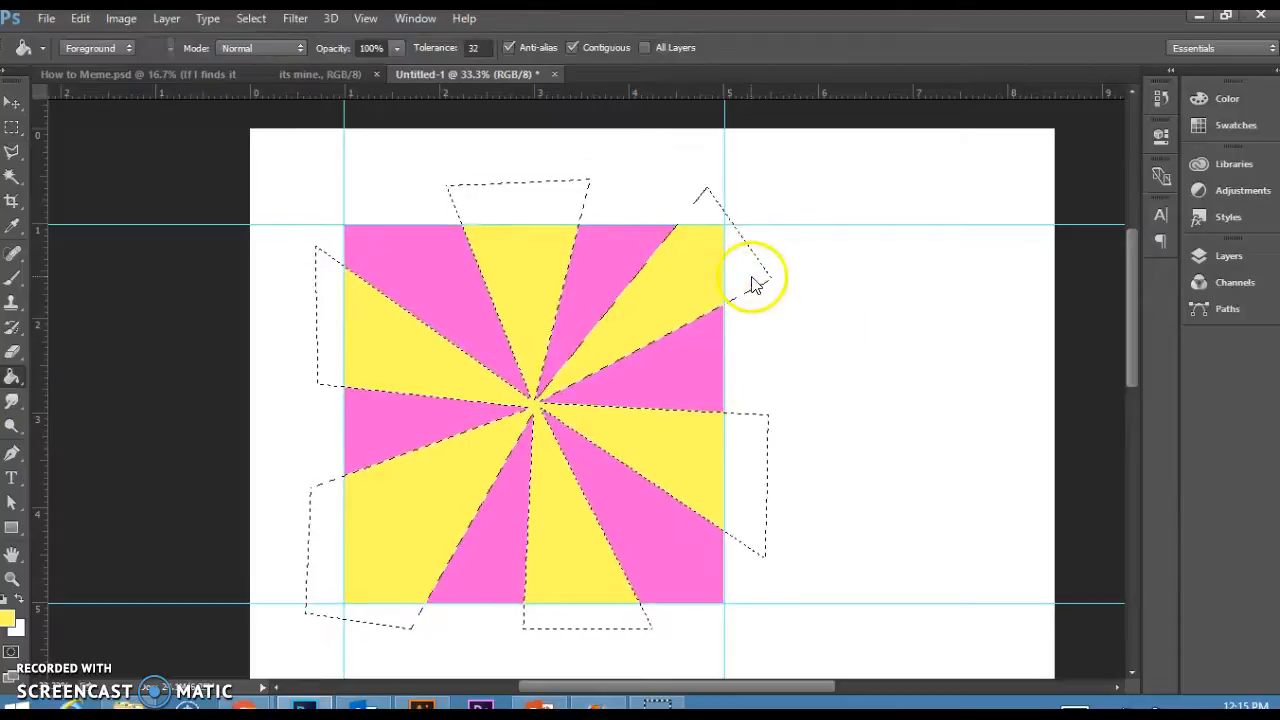
left_click(754, 284)
key("ctrl+d")
Select the square, invert the selection and fill everything outside it with White.
left_click(14, 130)
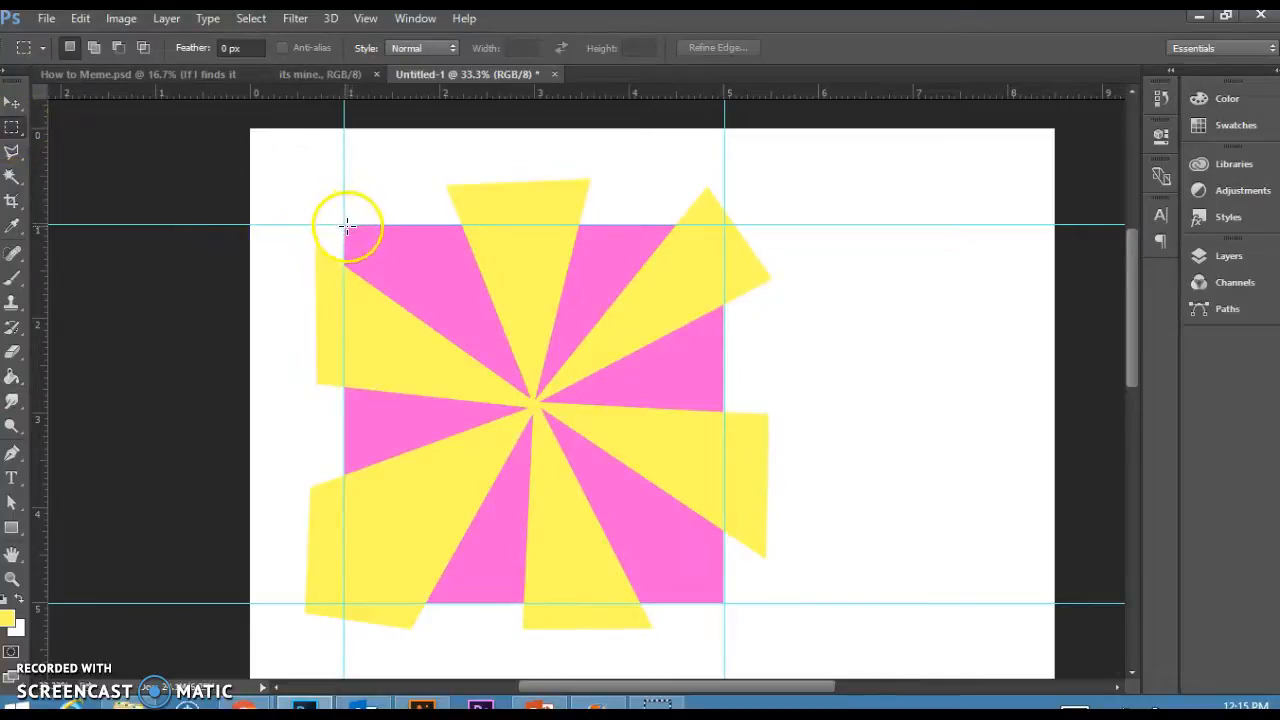
left_click_drag(344, 226, 724, 609)
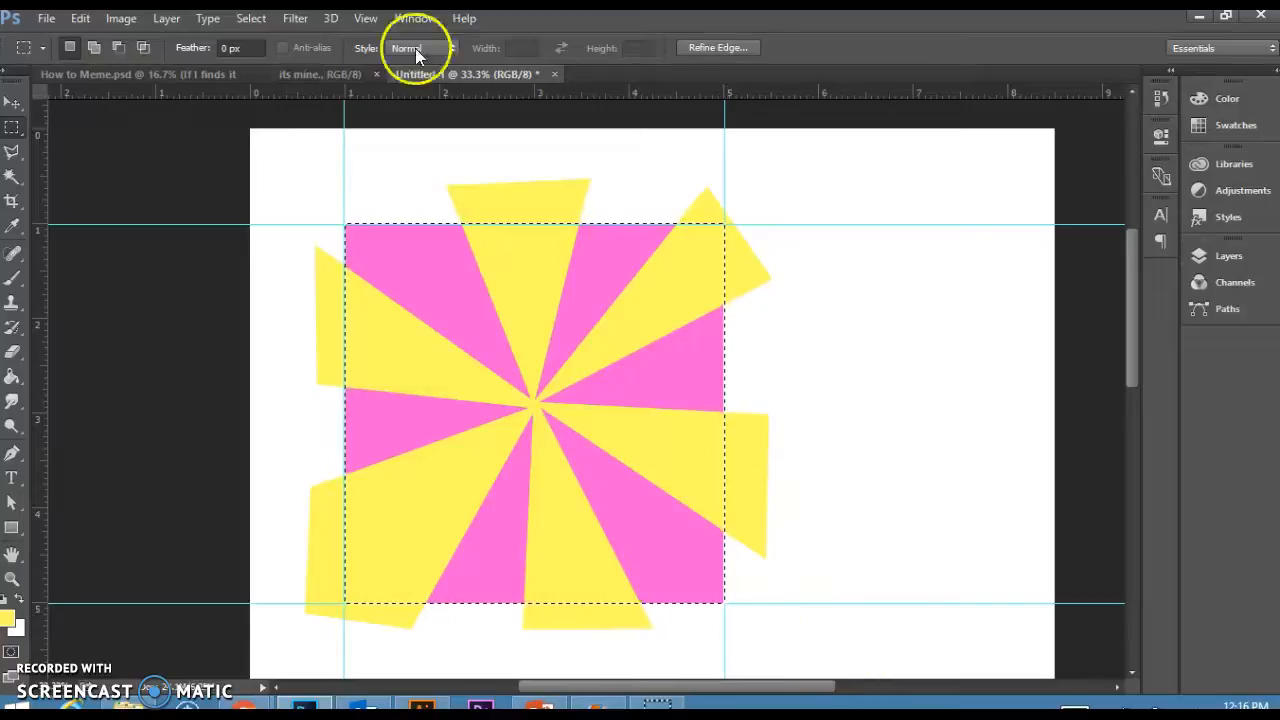
left_click(251, 18)
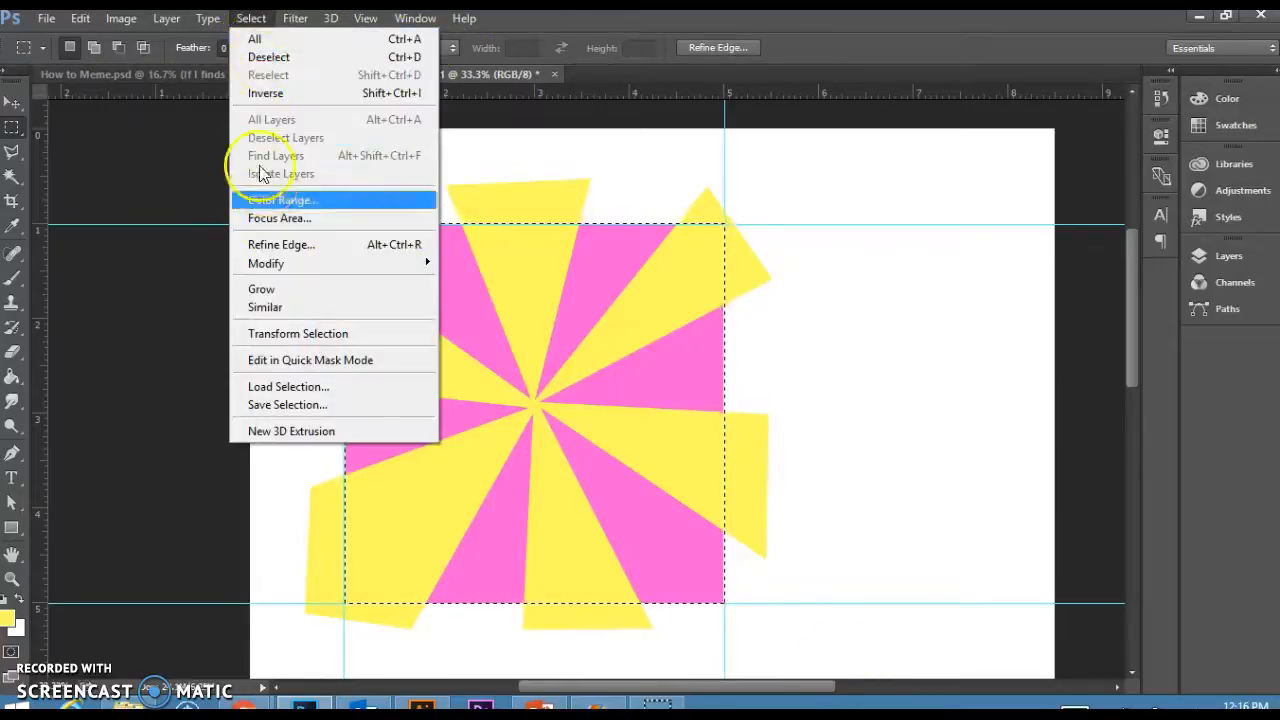
left_click(272, 94)
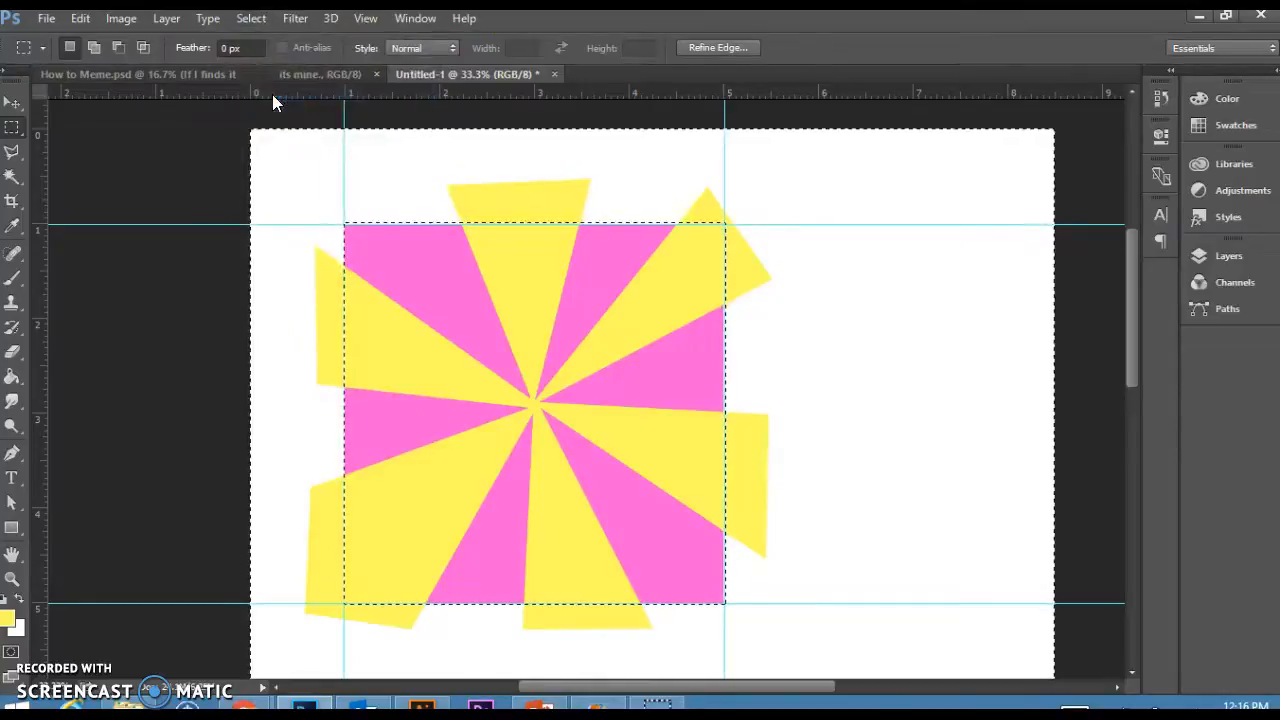
key("shift+BackSpace")
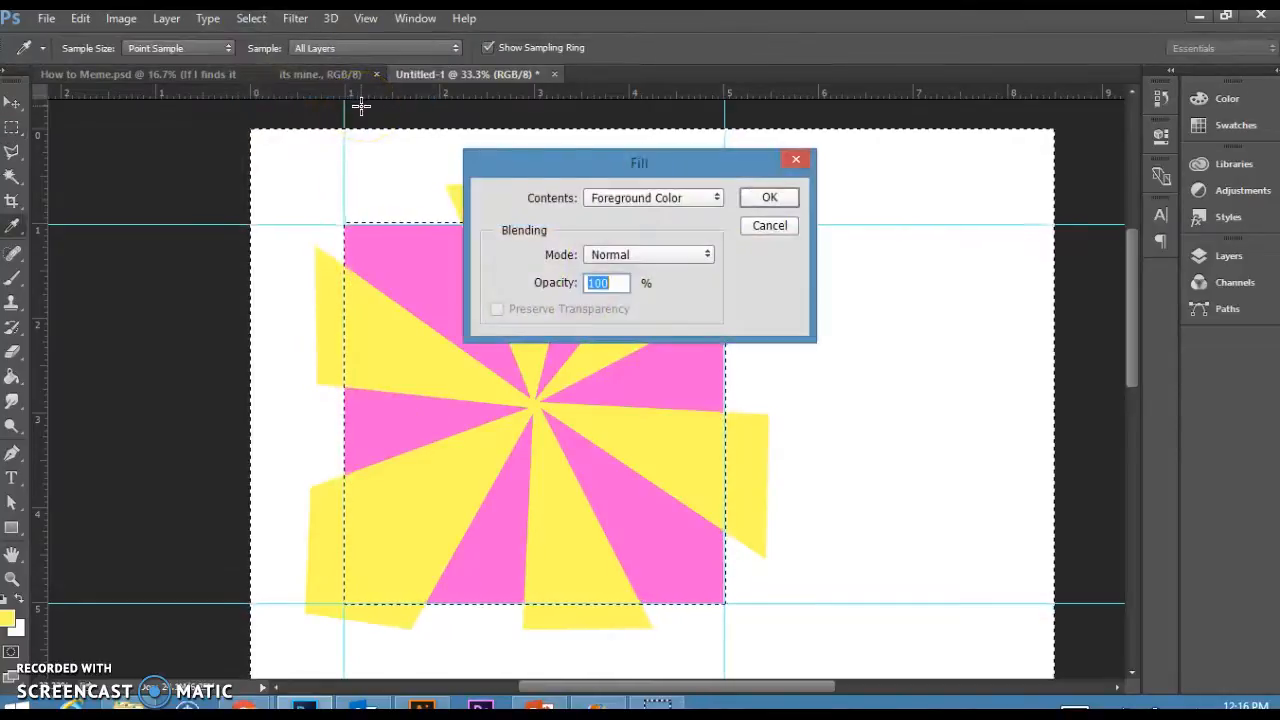
left_click(671, 201)
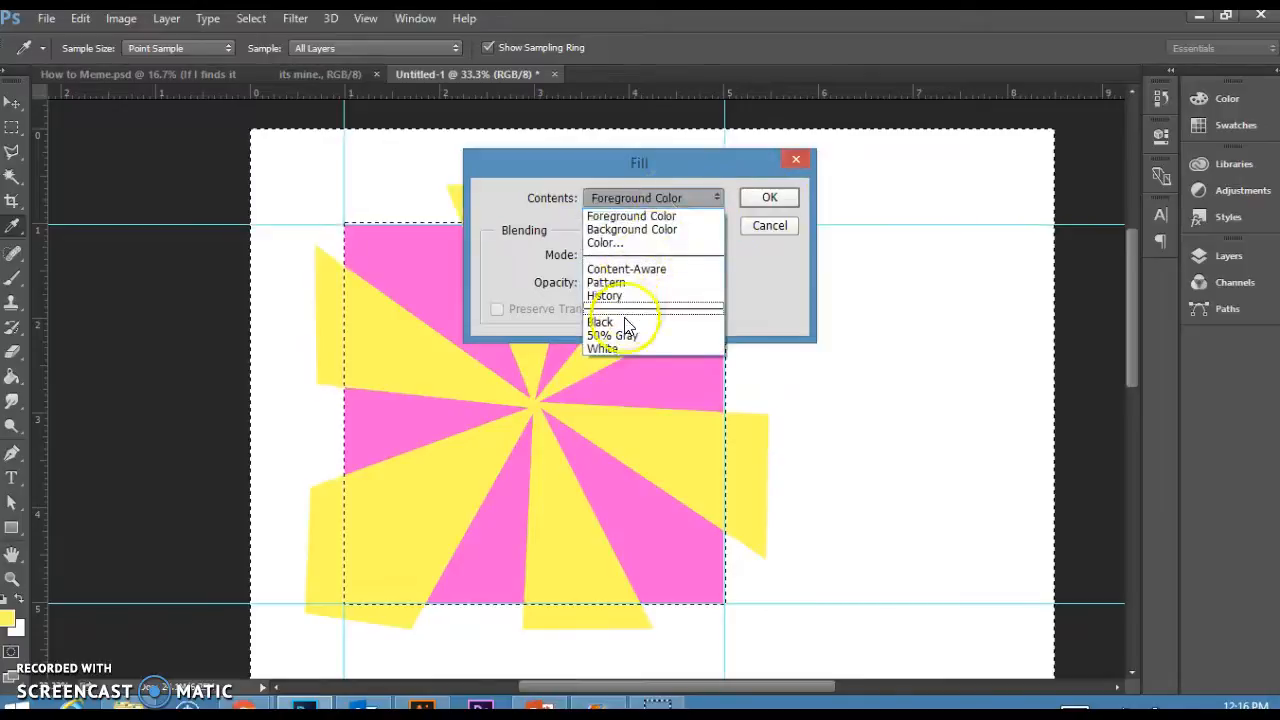
left_click(621, 349)
left_click(769, 198)
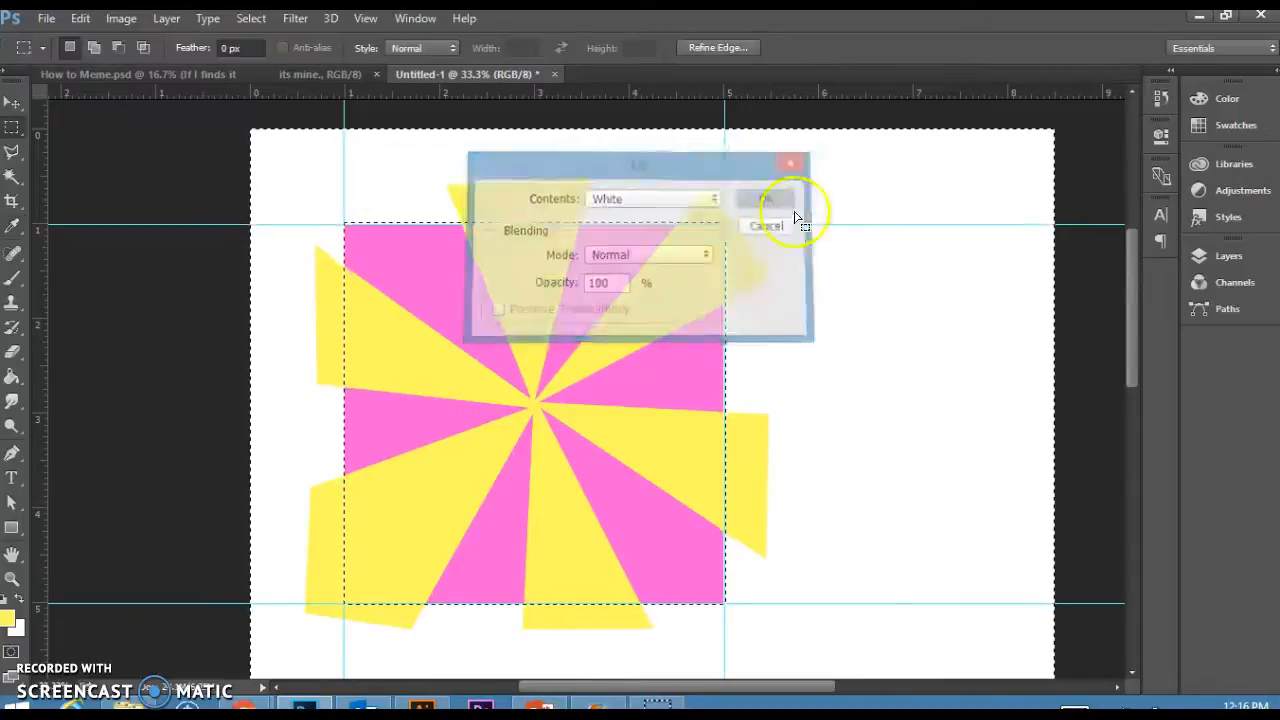
Add a new empty layer above the Background in the Layers panel and deselect.
left_click(1226, 257)
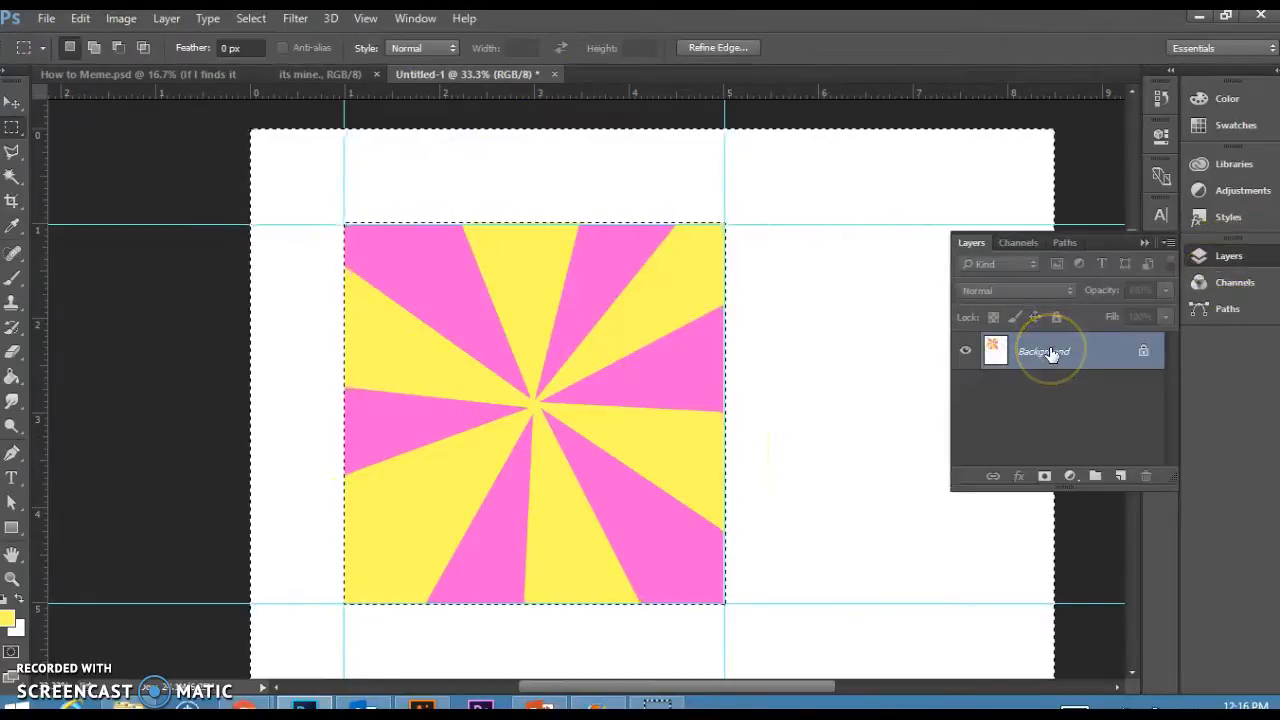
left_click(1120, 476)
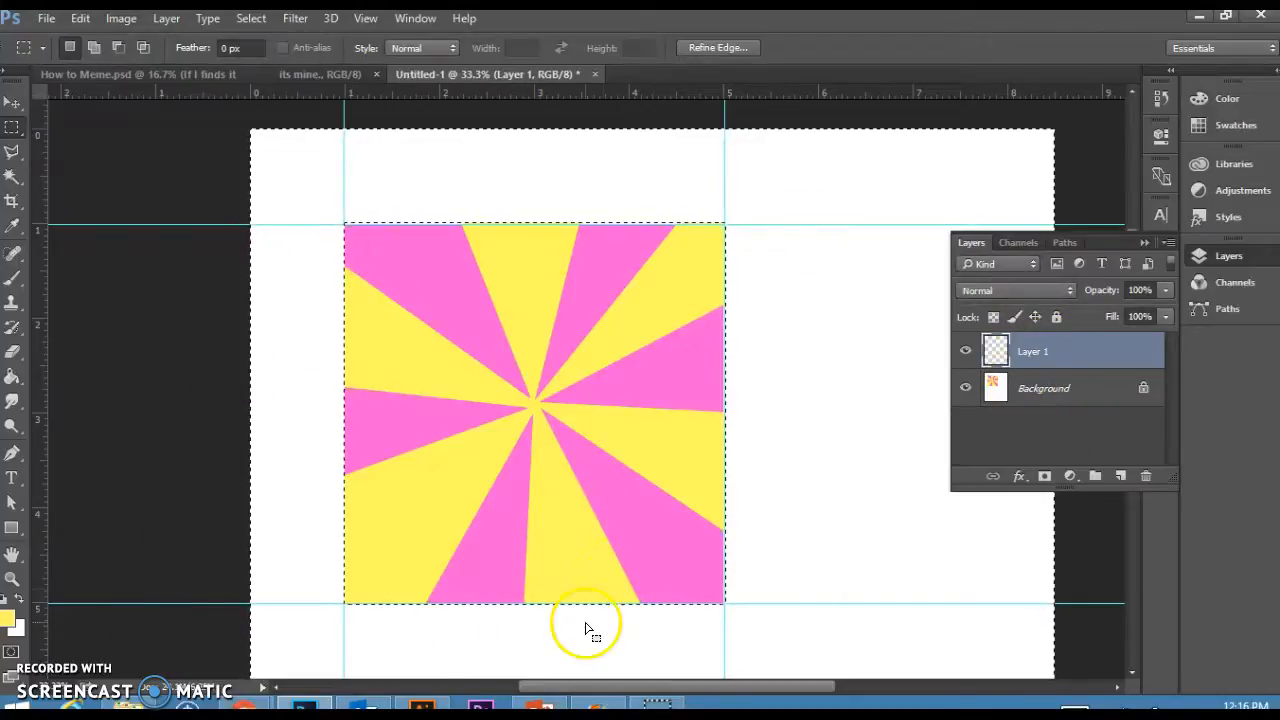
left_click(758, 452)
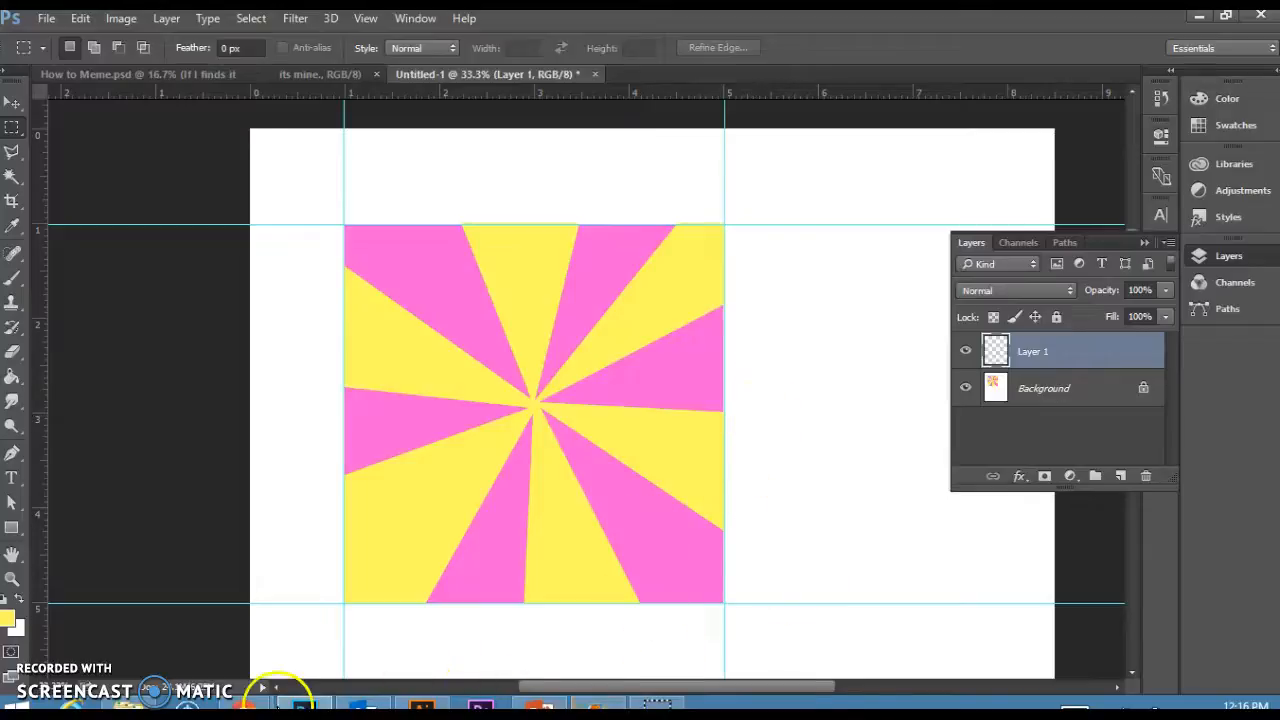
Switch to the browser, go to google.com and open Google Images.
mouse_move(243, 708)
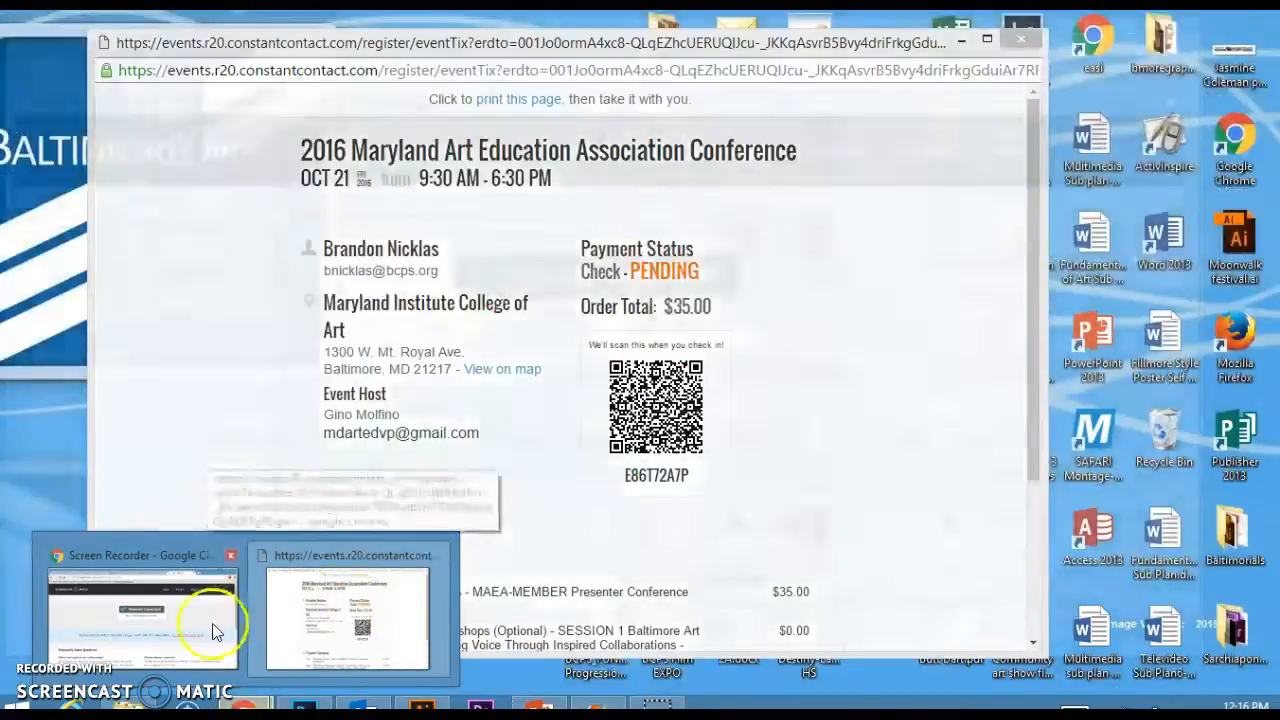
left_click(214, 617)
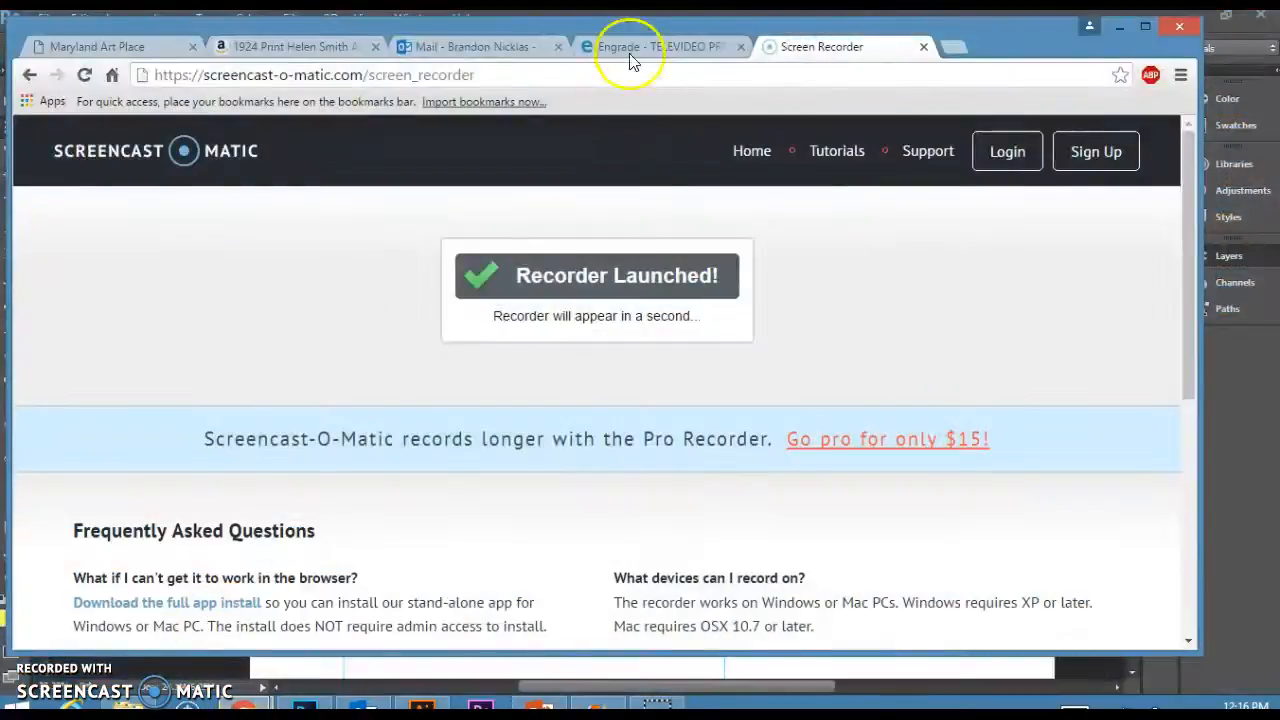
left_click(818, 77)
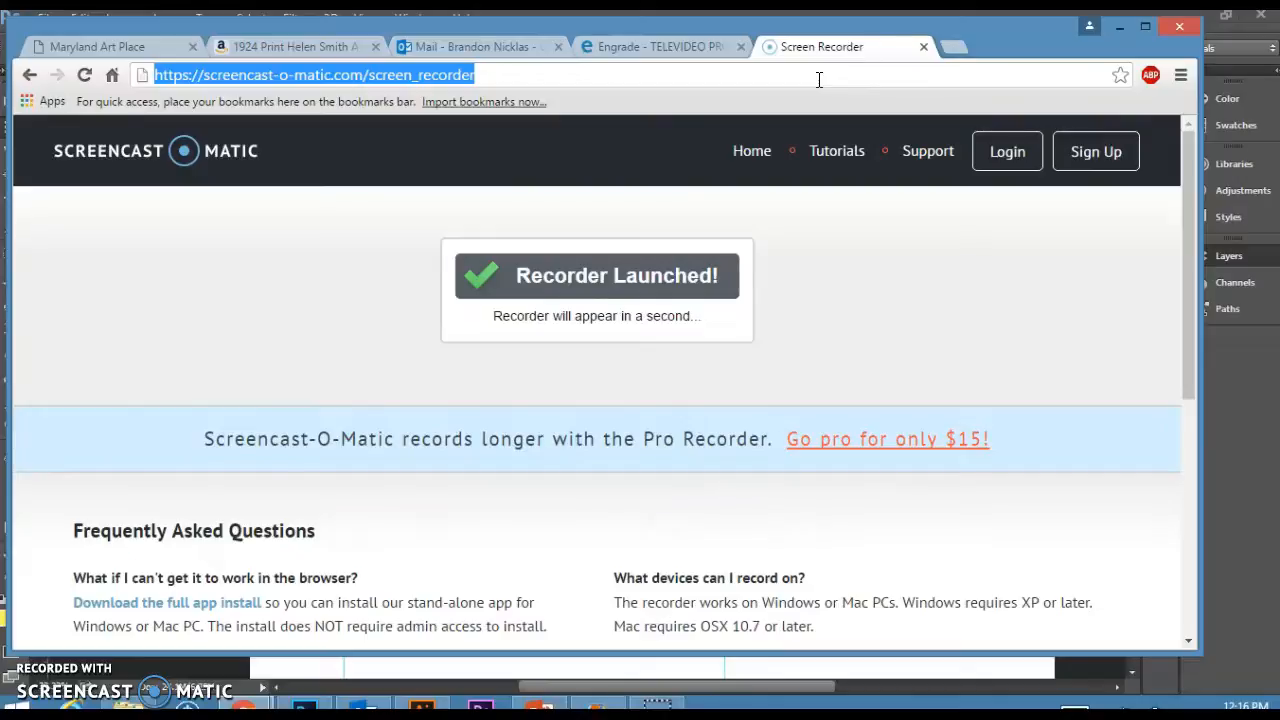
type("google.com")
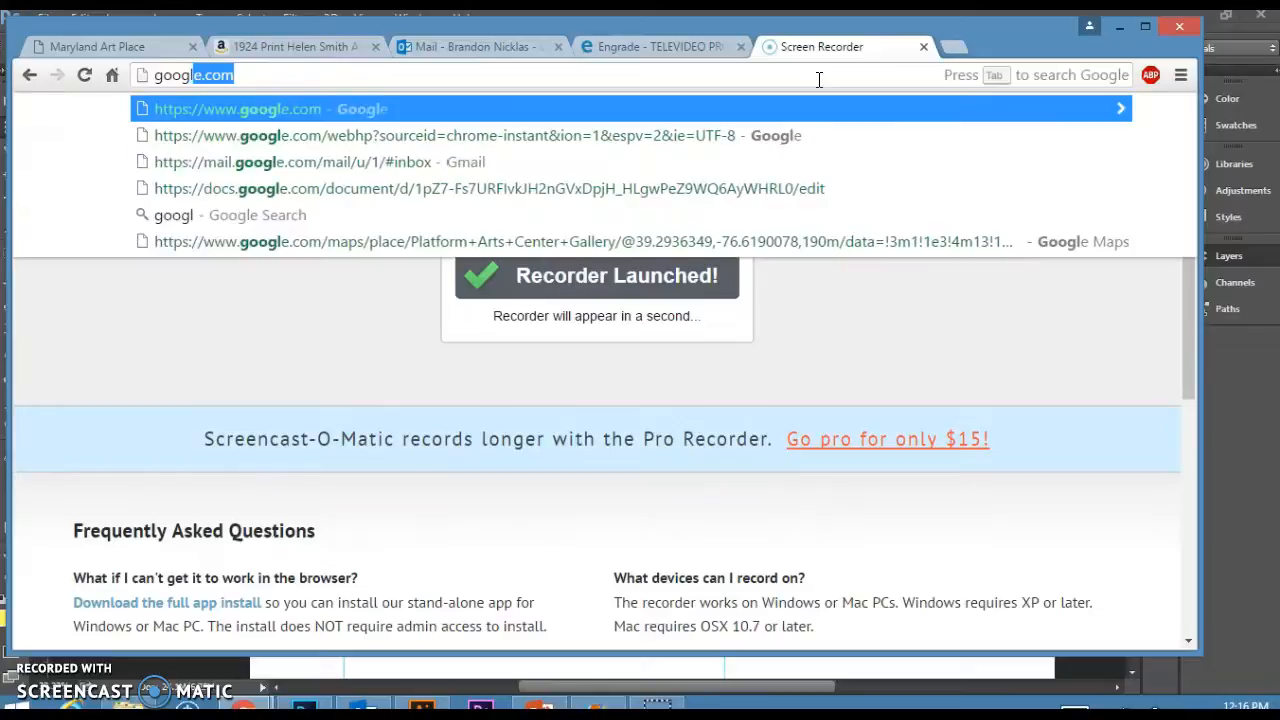
key("Return")
left_click(1035, 148)
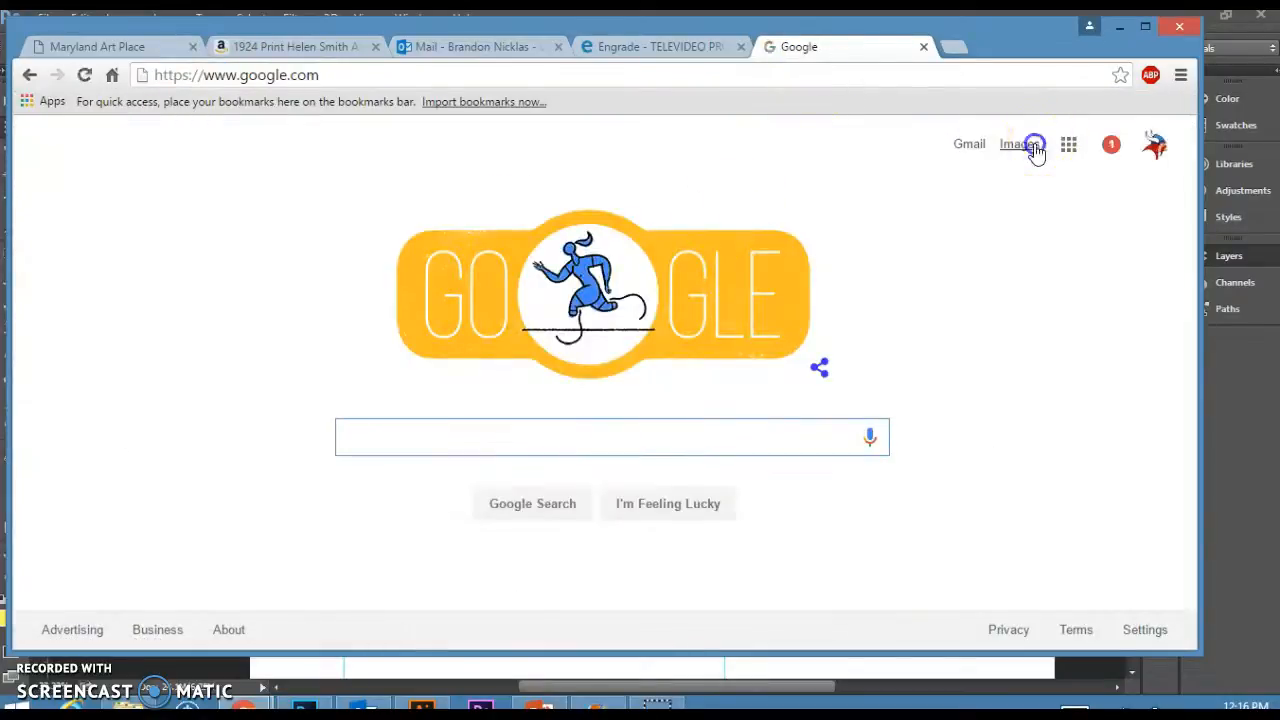
Search images for michael phelps and copy the smiling portrait from Wikipedia.
left_click(726, 424)
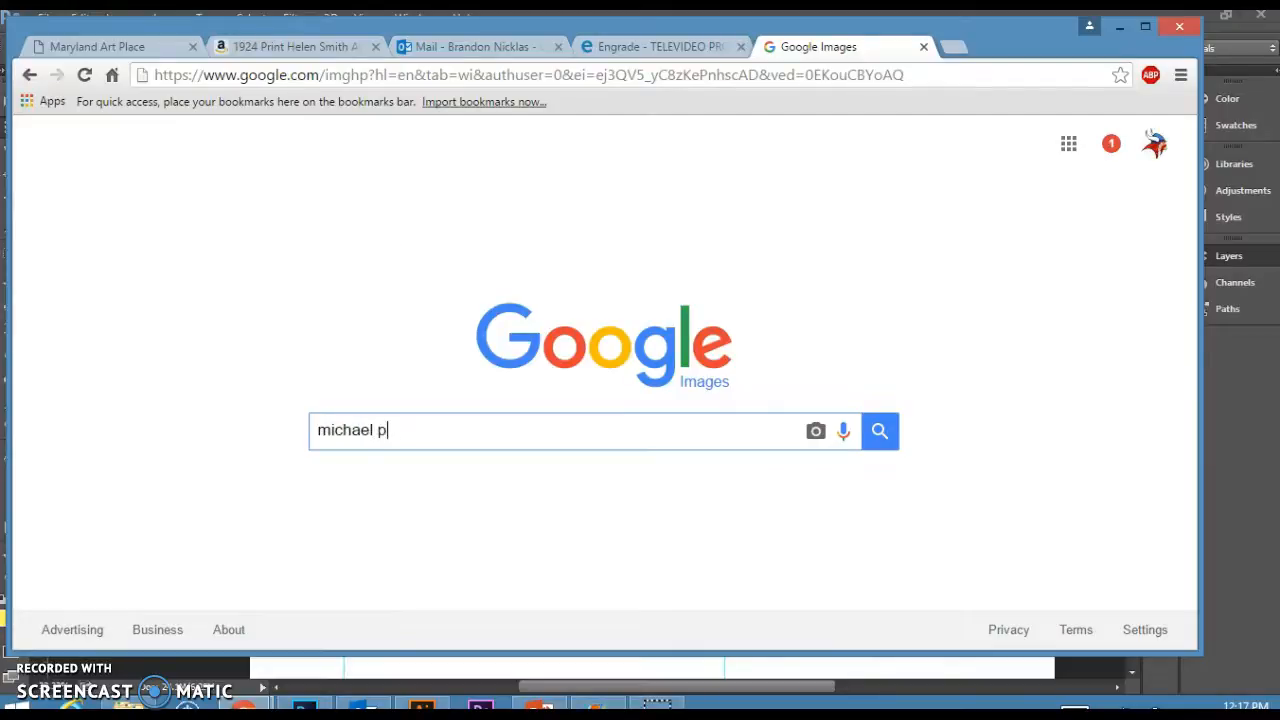
key("Return")
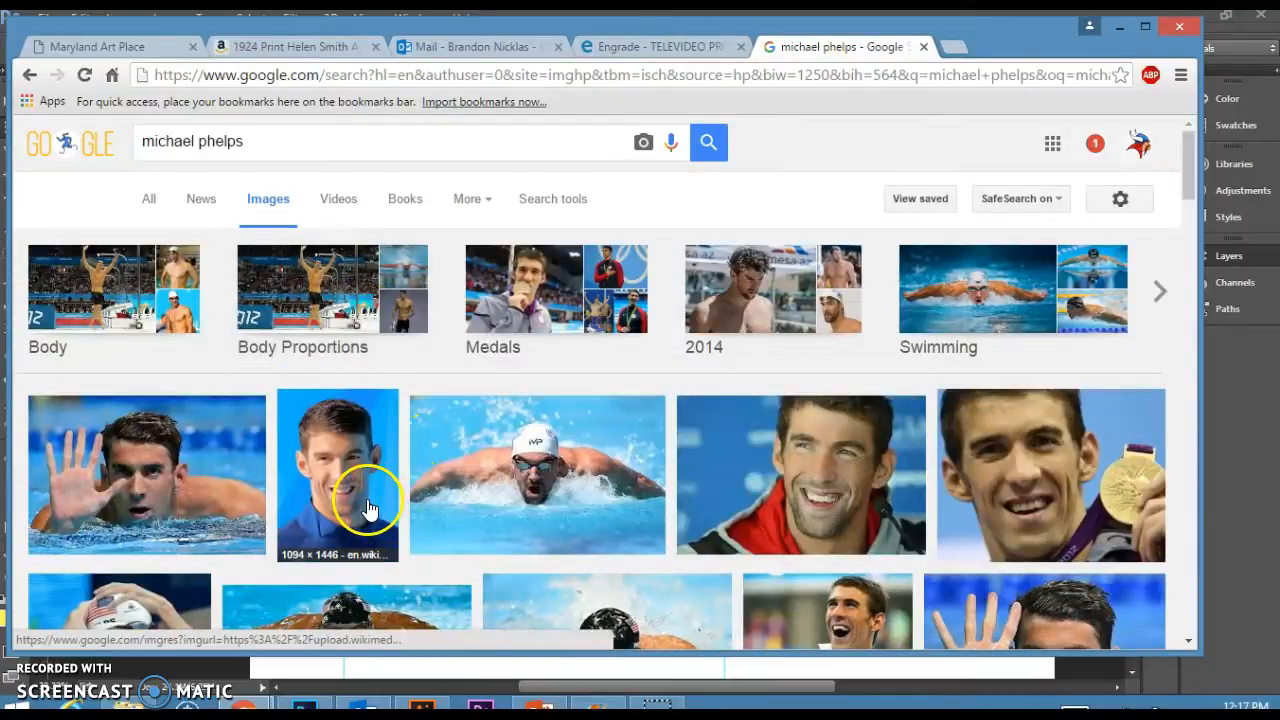
scroll(370, 513, "down", 2)
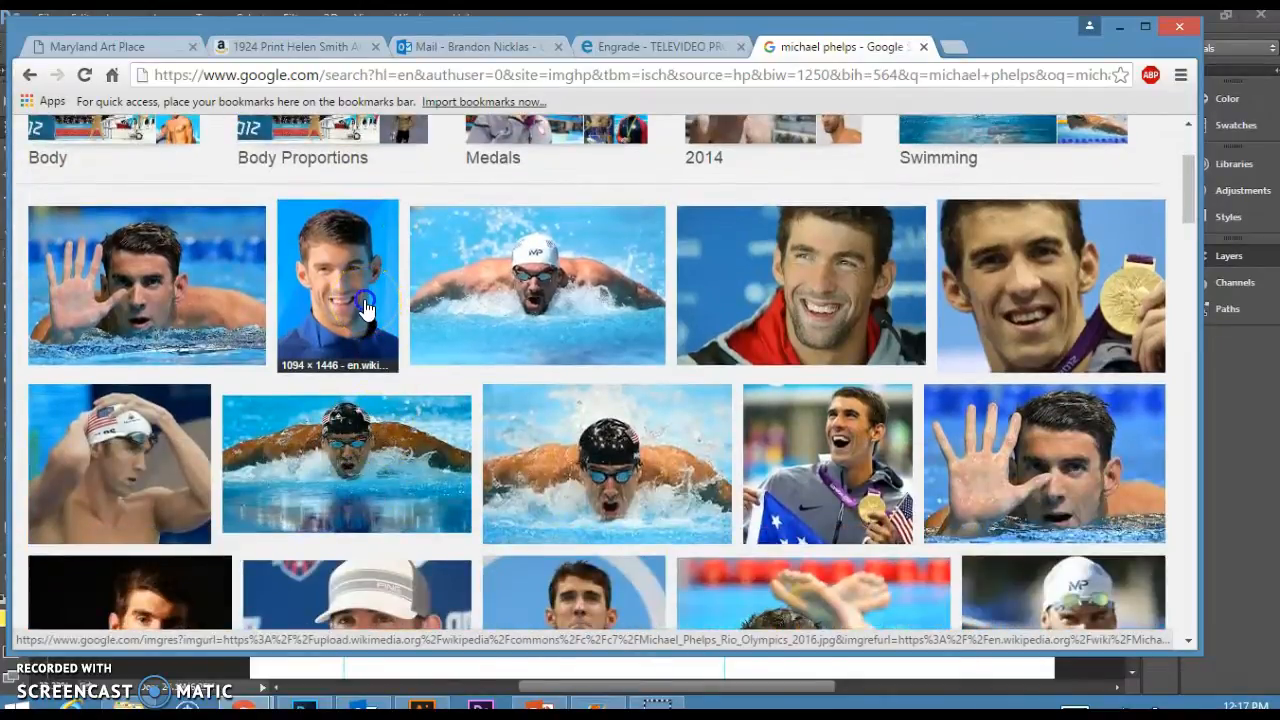
left_click(365, 308)
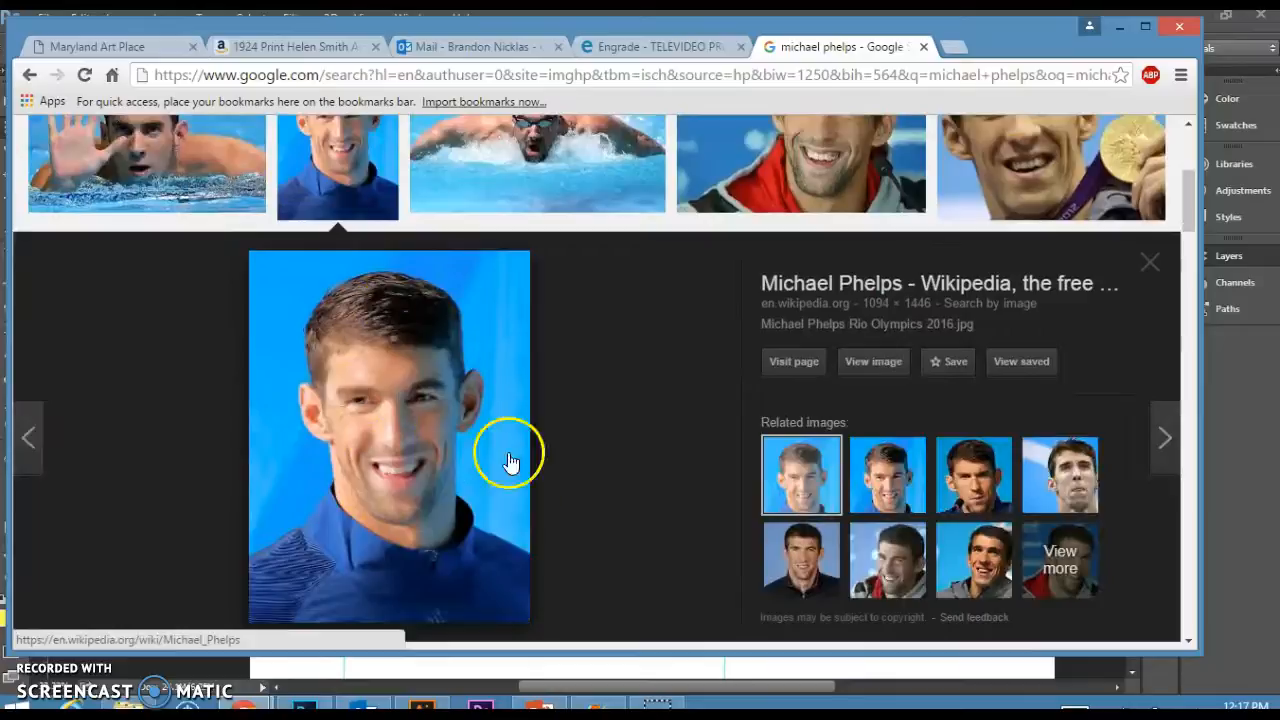
right_click(390, 369)
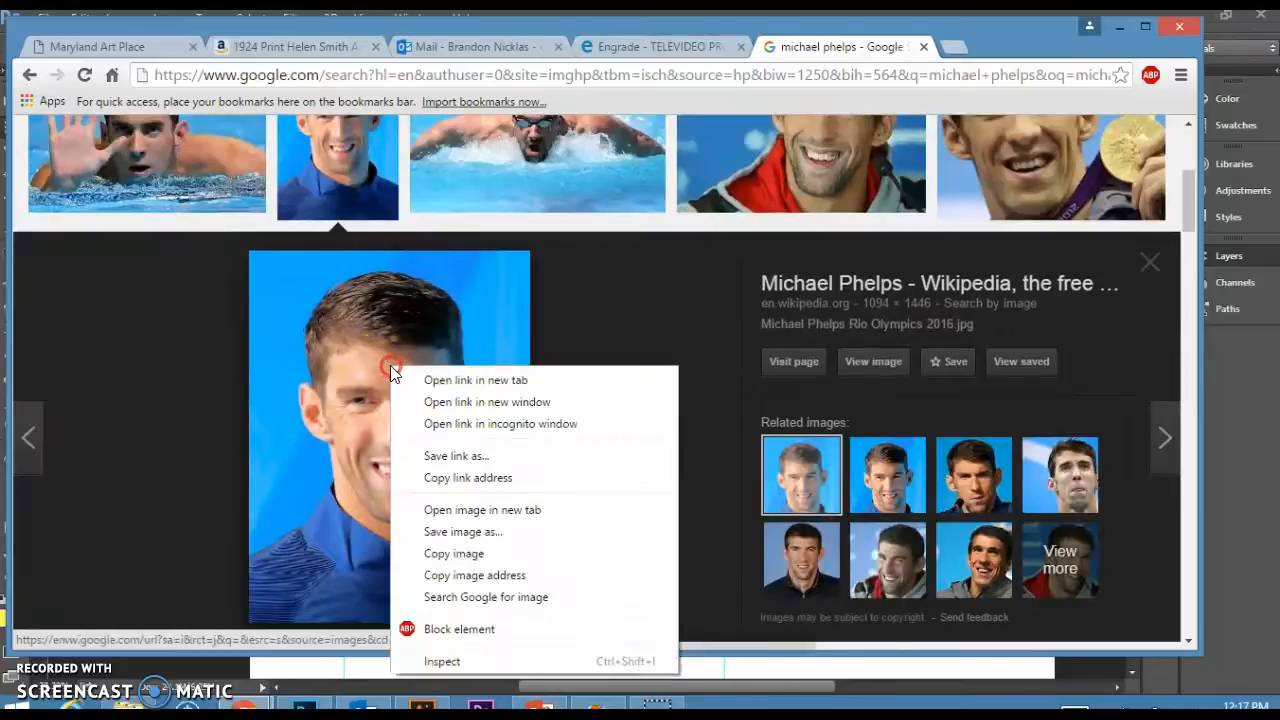
left_click(474, 556)
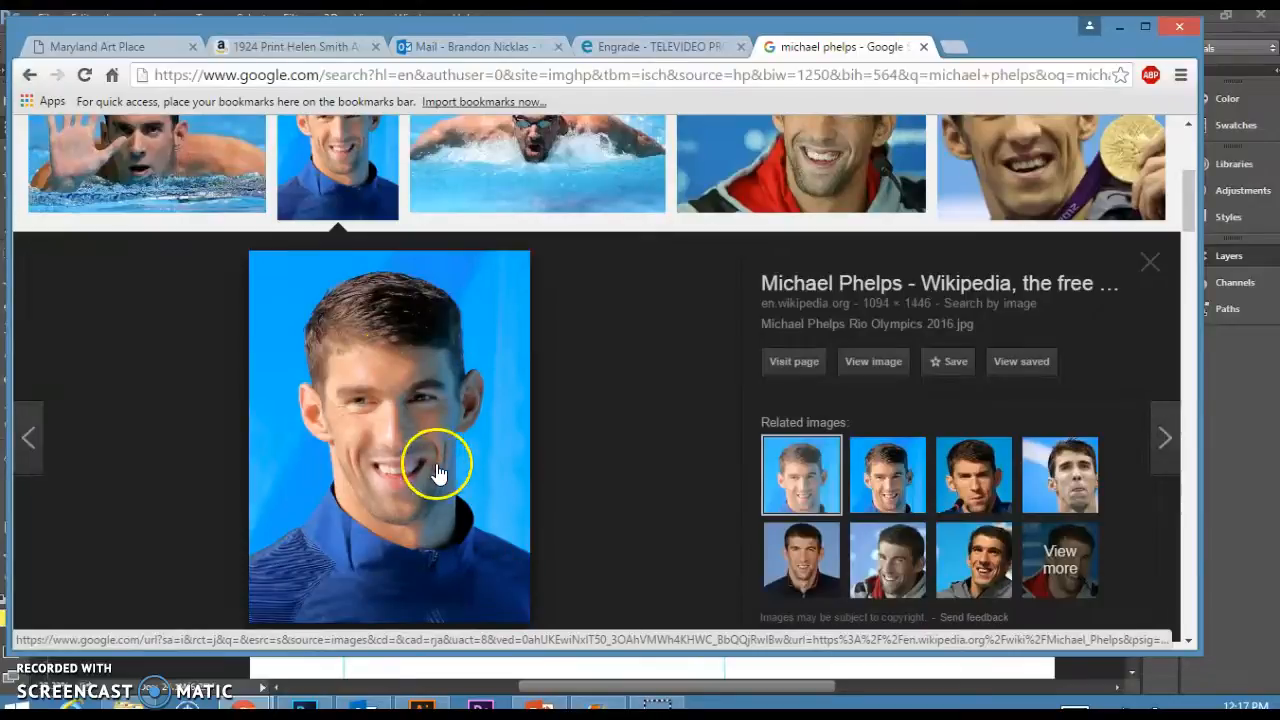
Return to Photoshop and paste the copied portrait onto the new layer.
left_click(480, 670)
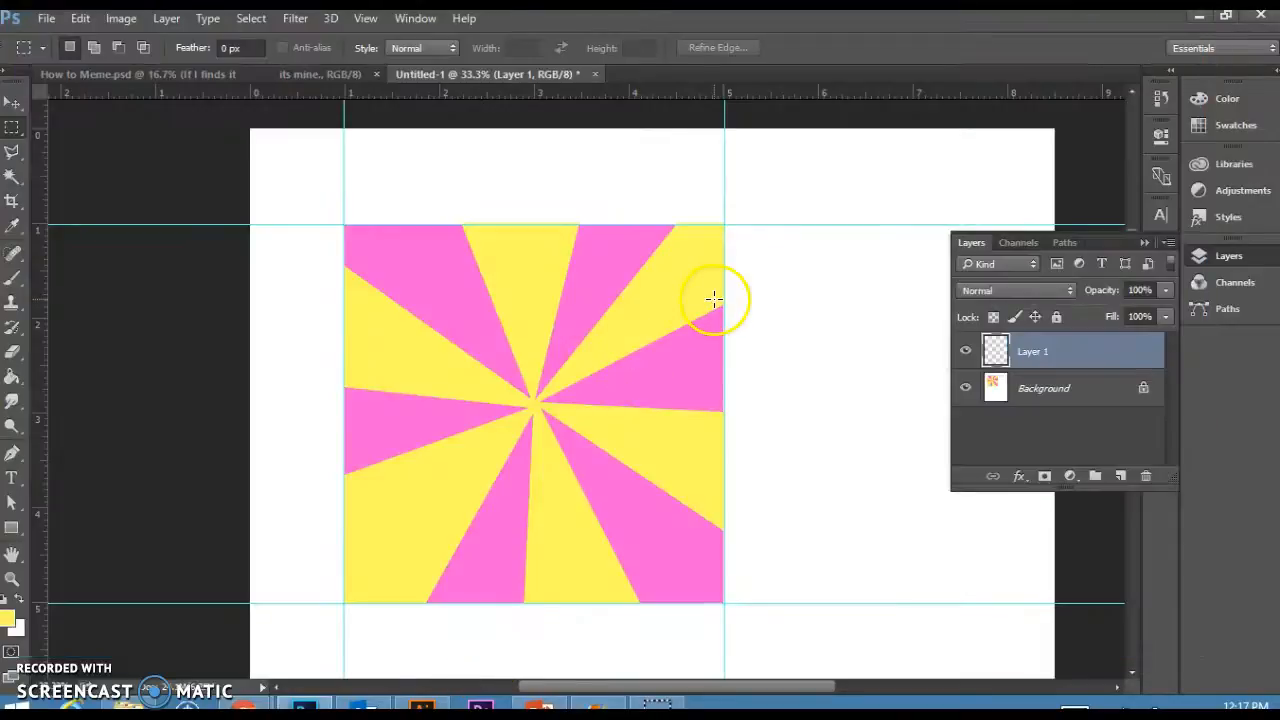
key("ctrl+v")
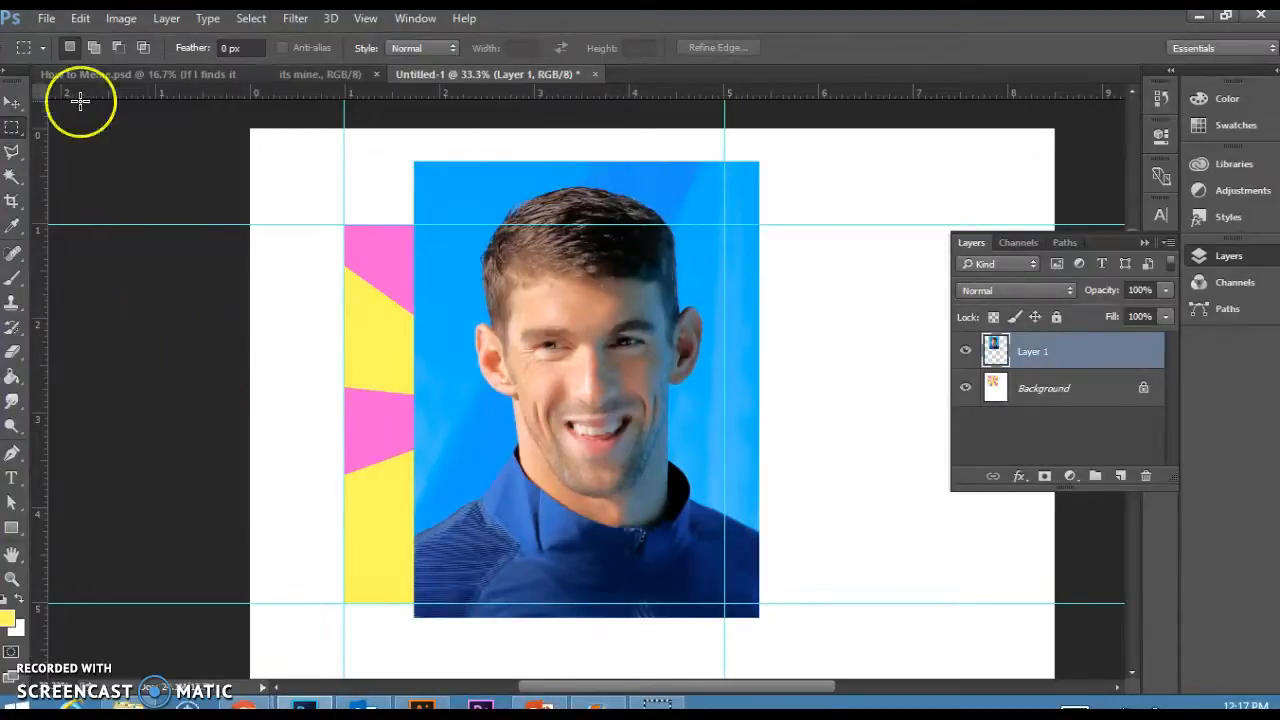
Select the photo's blue background with the Magic Wand at tolerance 20, delete it and deselect.
left_click(12, 155)
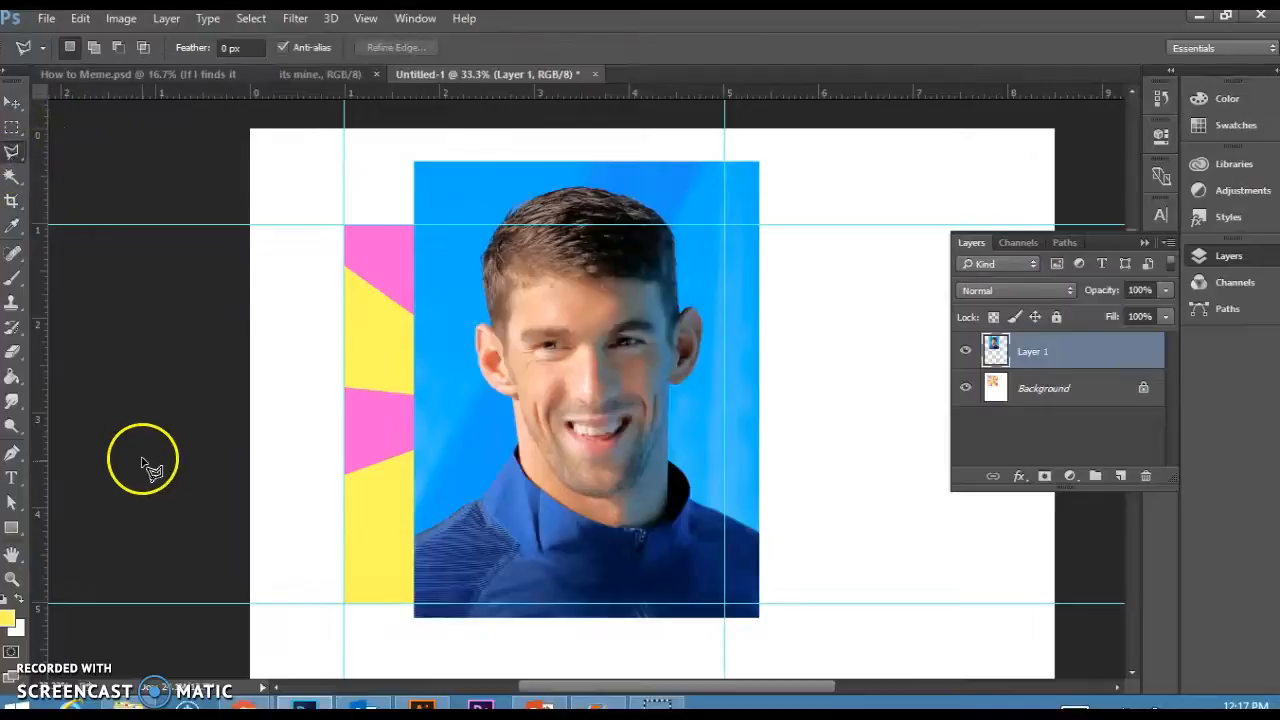
left_click(12, 177)
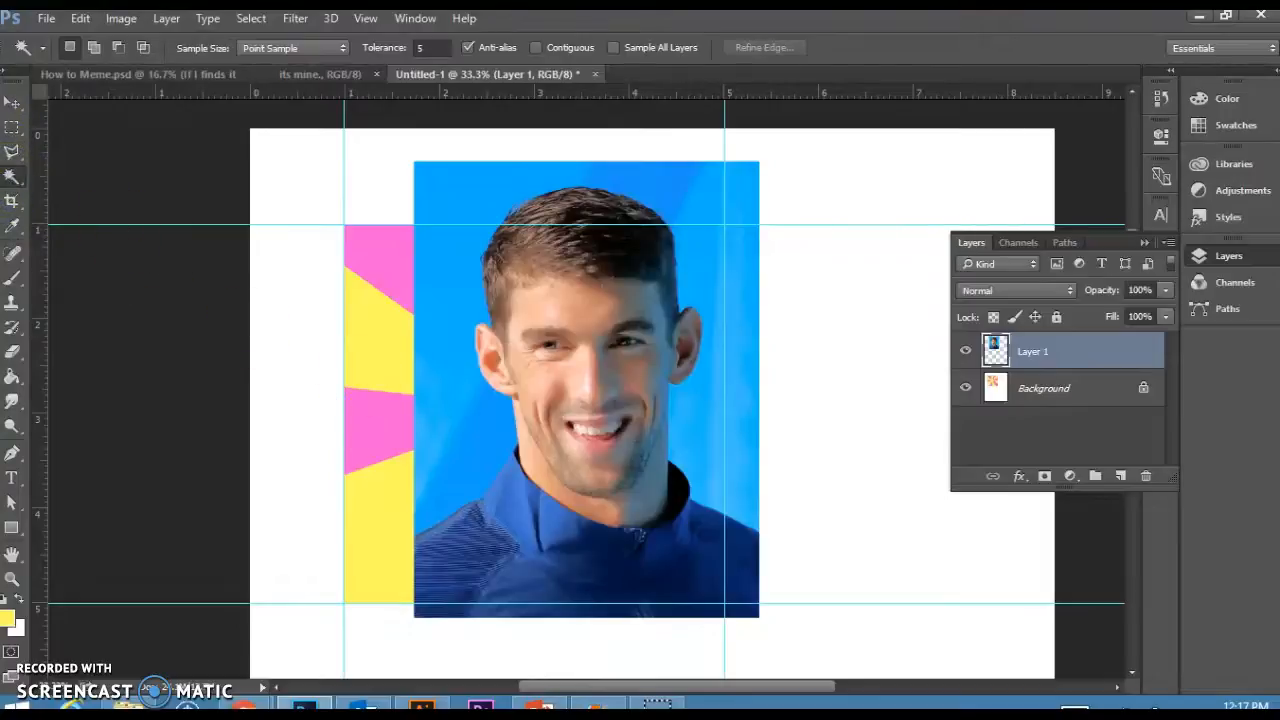
right_click(10, 177)
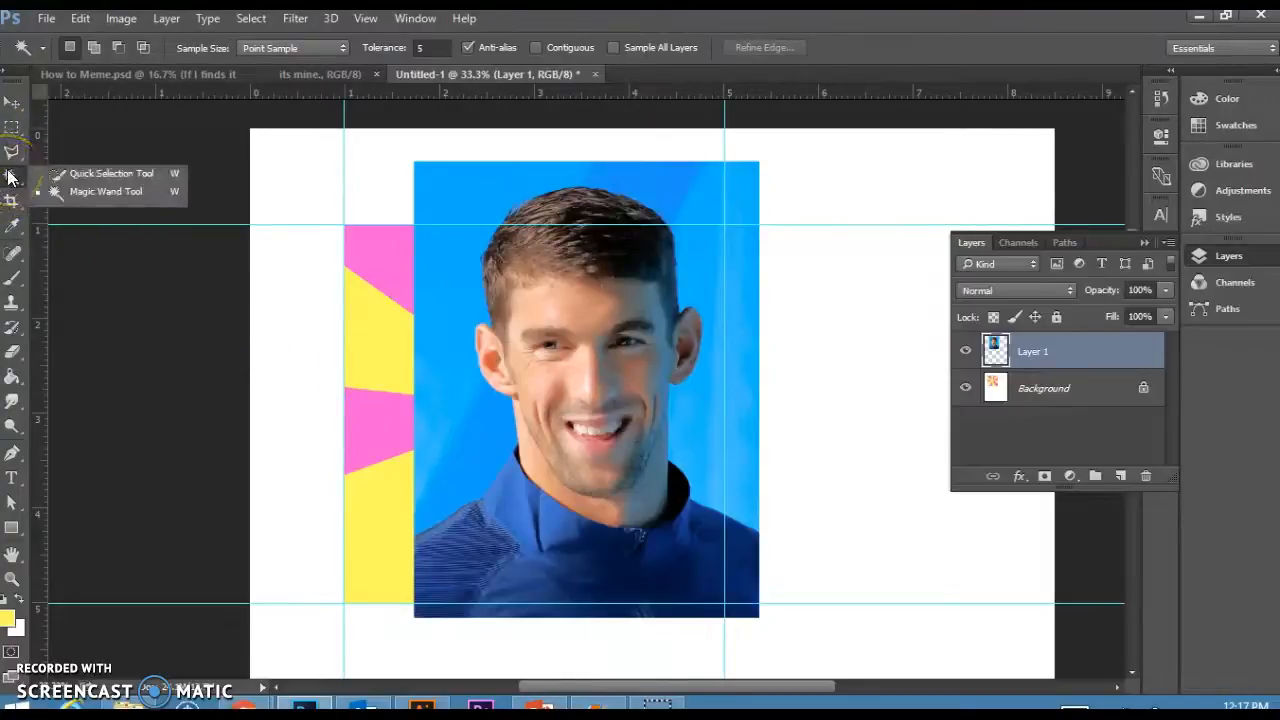
left_click(62, 195)
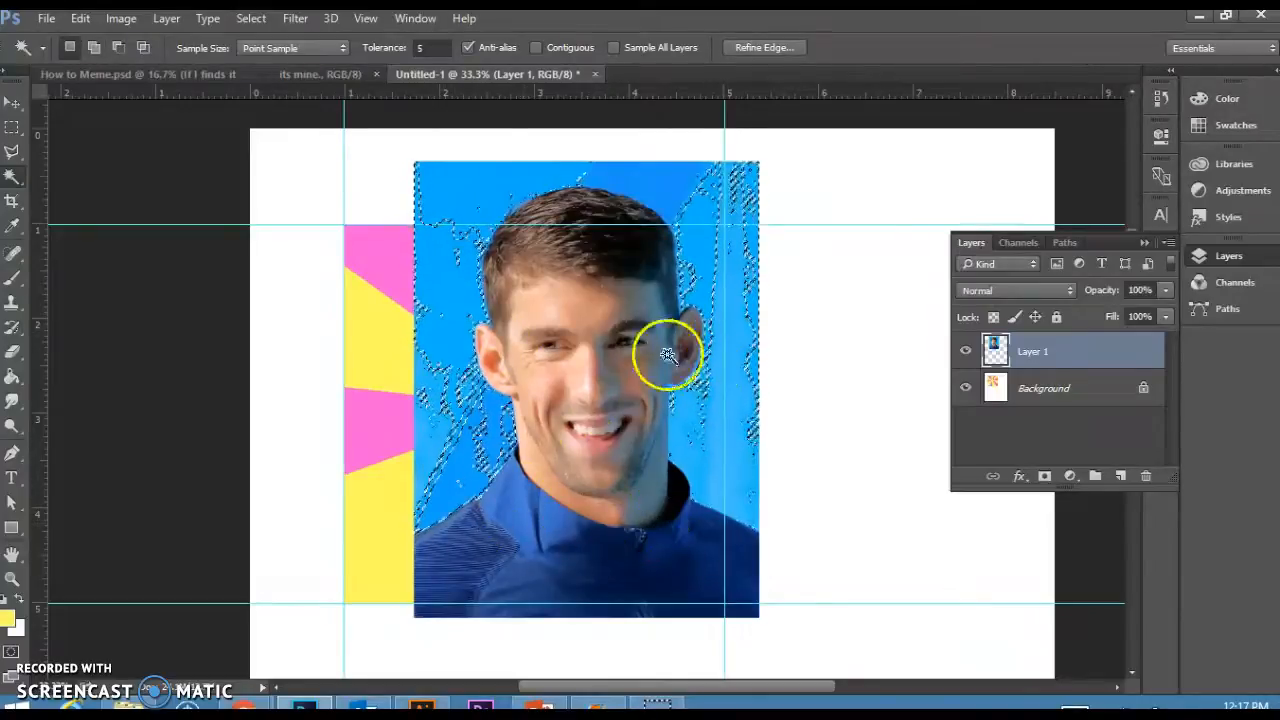
left_click(416, 48)
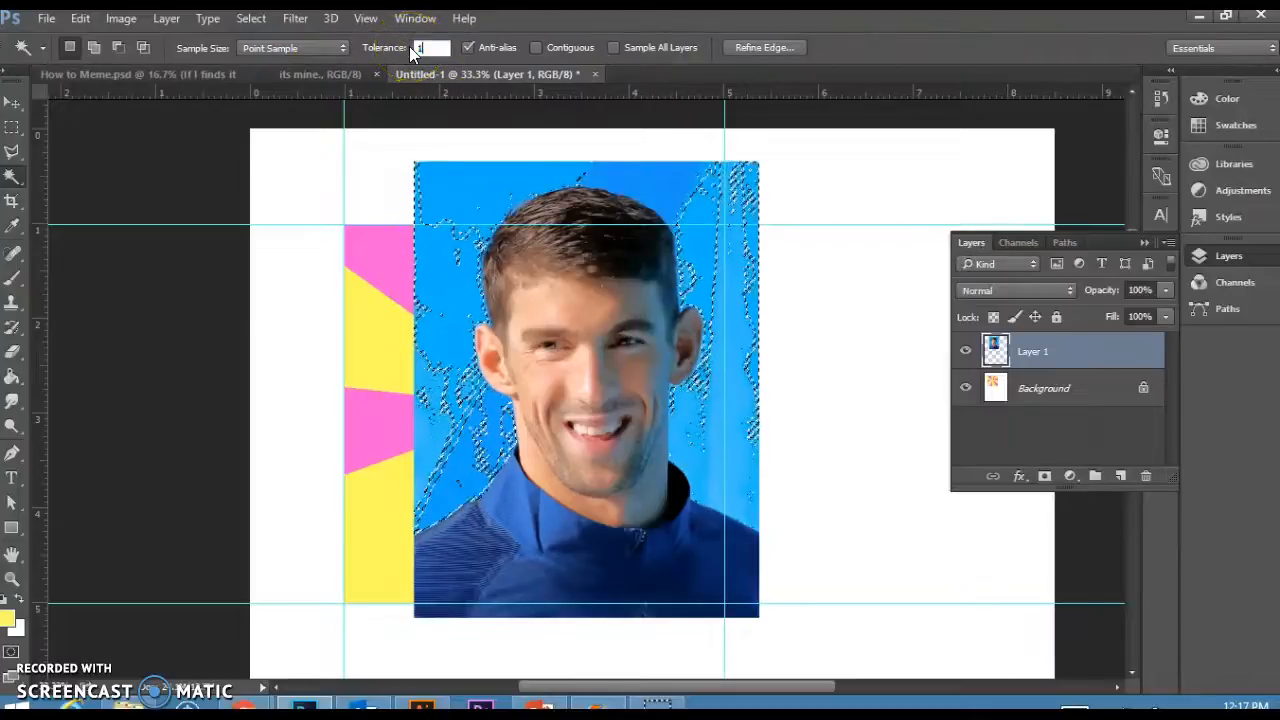
left_click(471, 237)
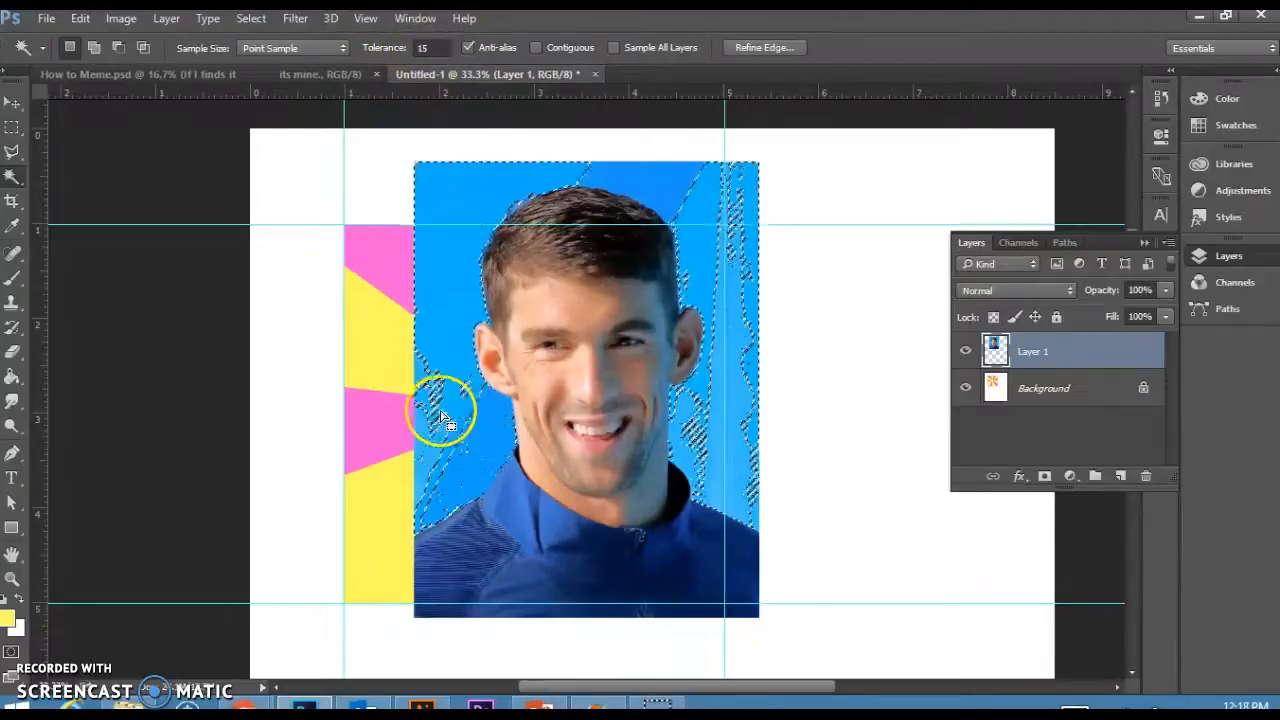
left_click(424, 47)
type("20")
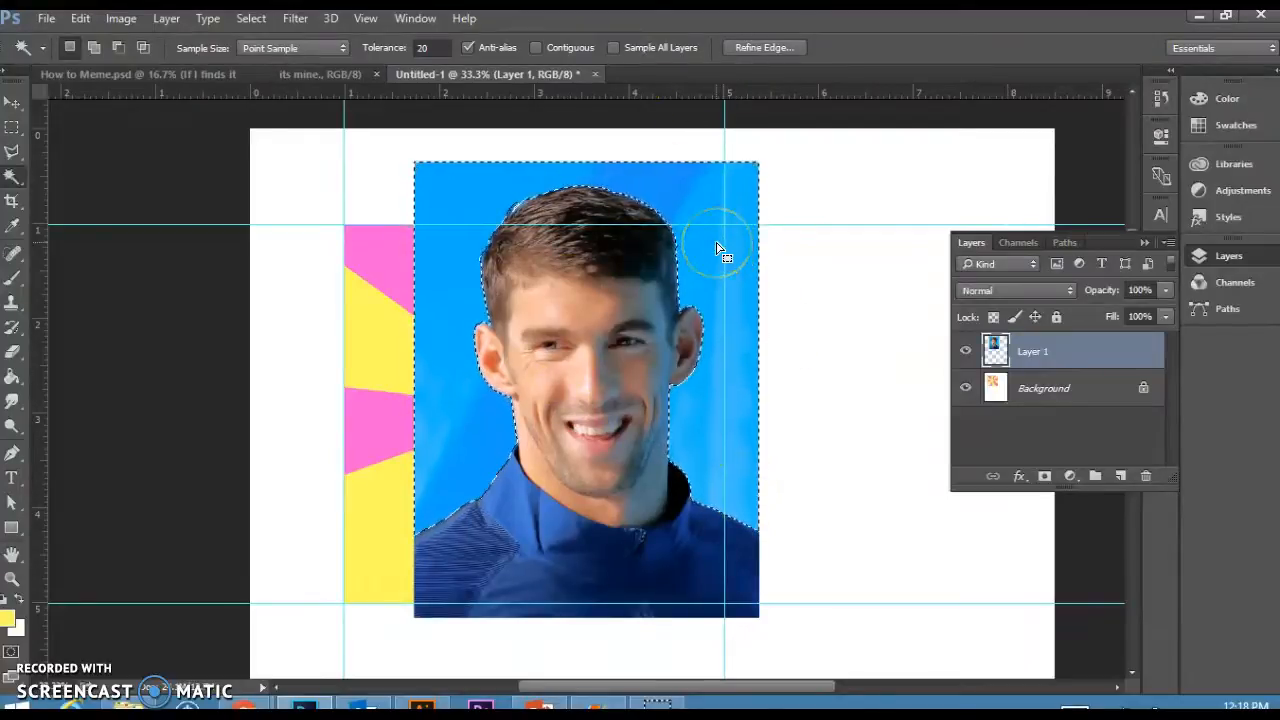
left_click(12, 151)
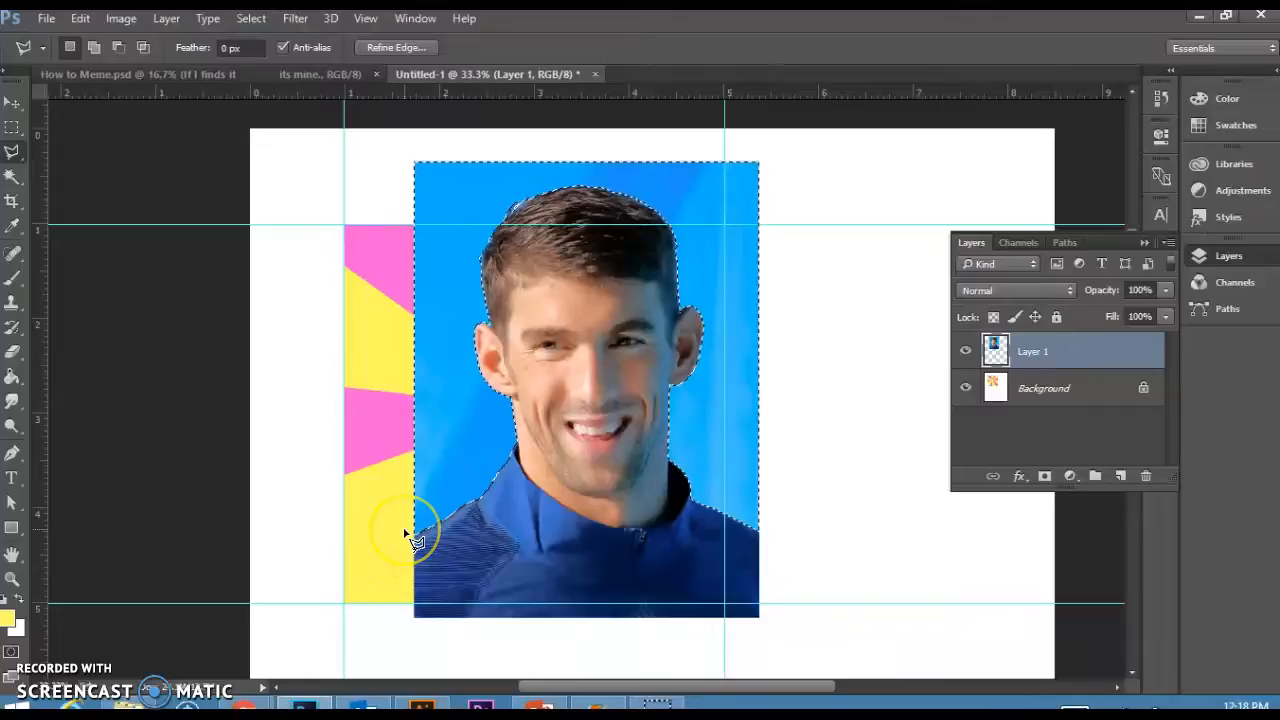
key("Delete")
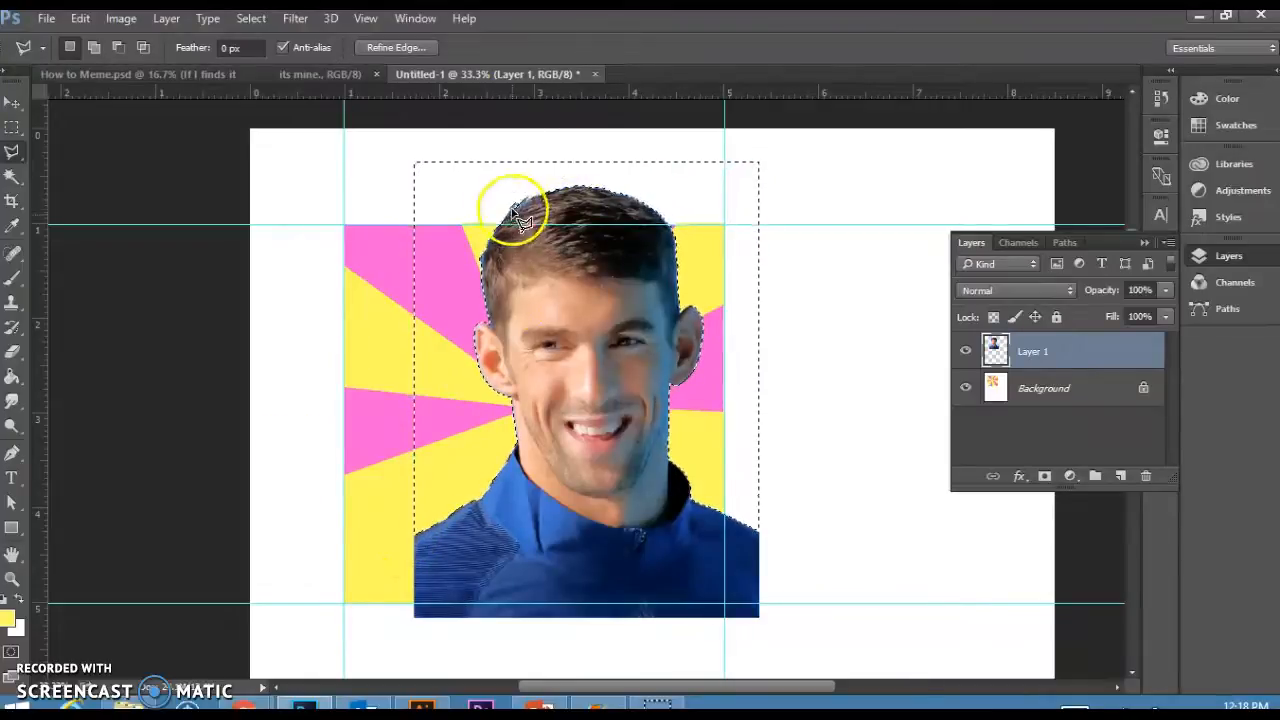
key("ctrl+d")
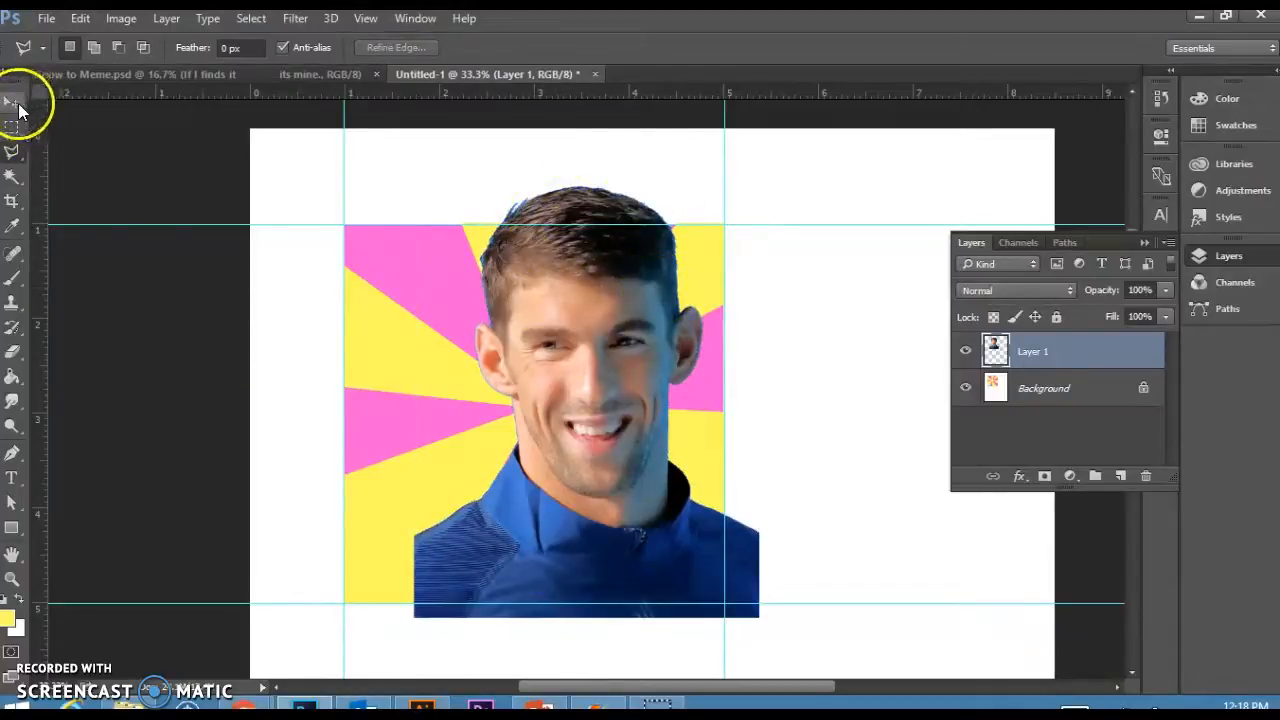
Try scaling and narrowing the portrait with Free Transform, then undo the transform.
left_click(14, 104)
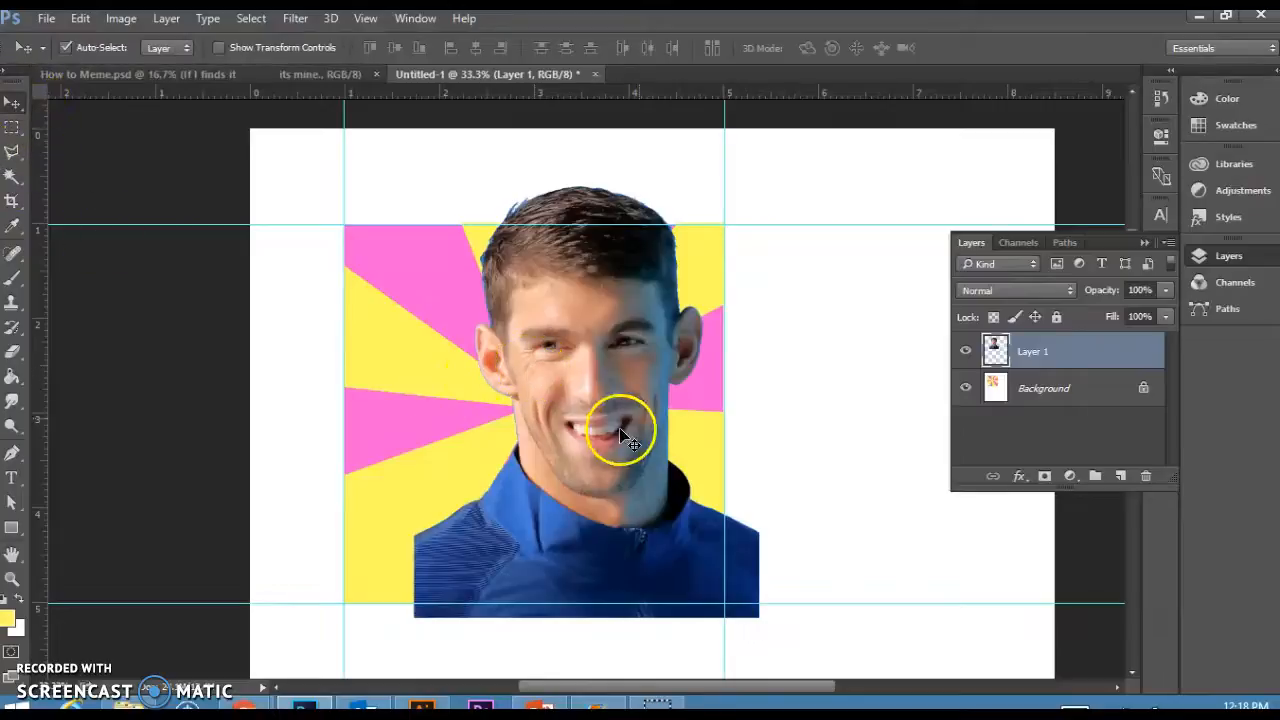
key("ctrl")
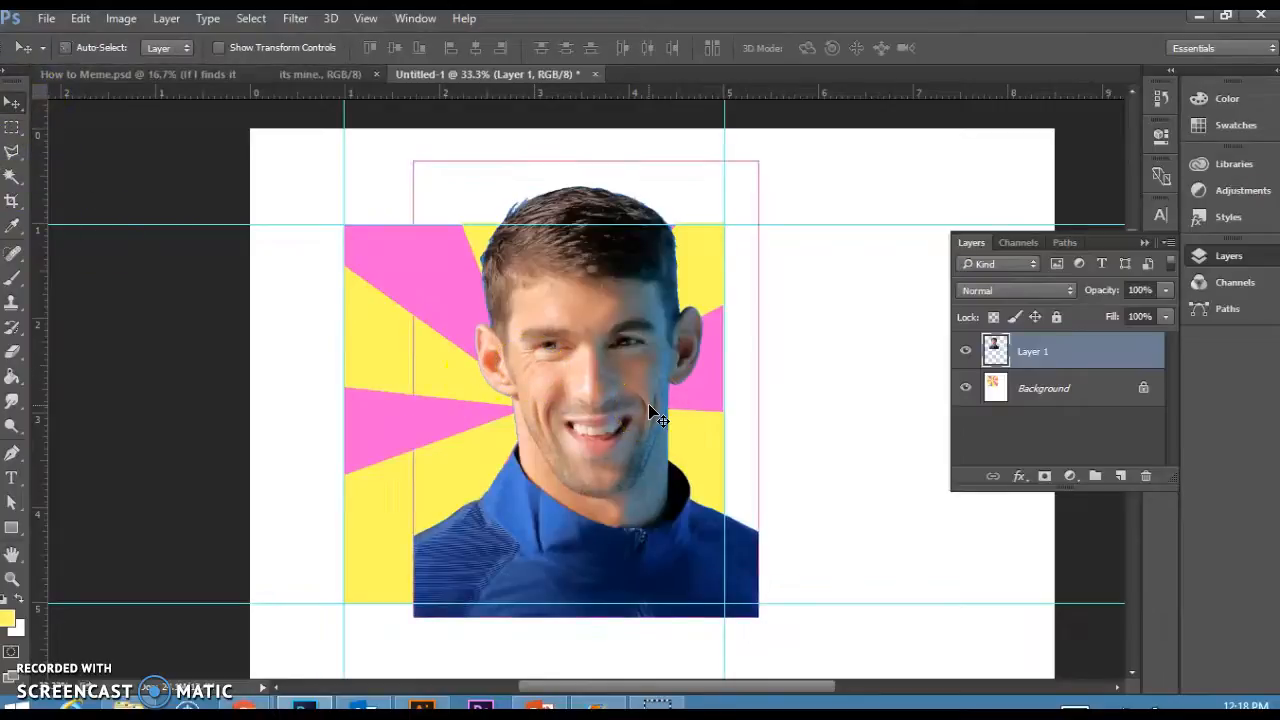
key("ctrl+t")
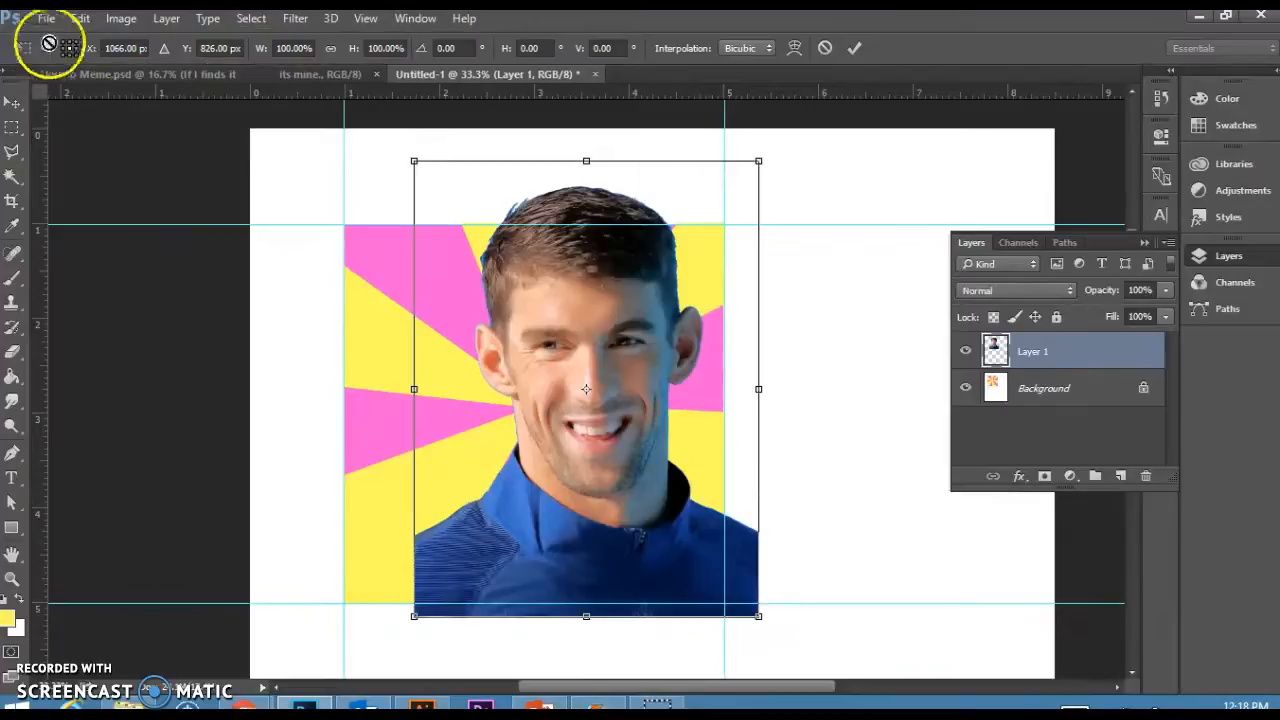
left_click(80, 18)
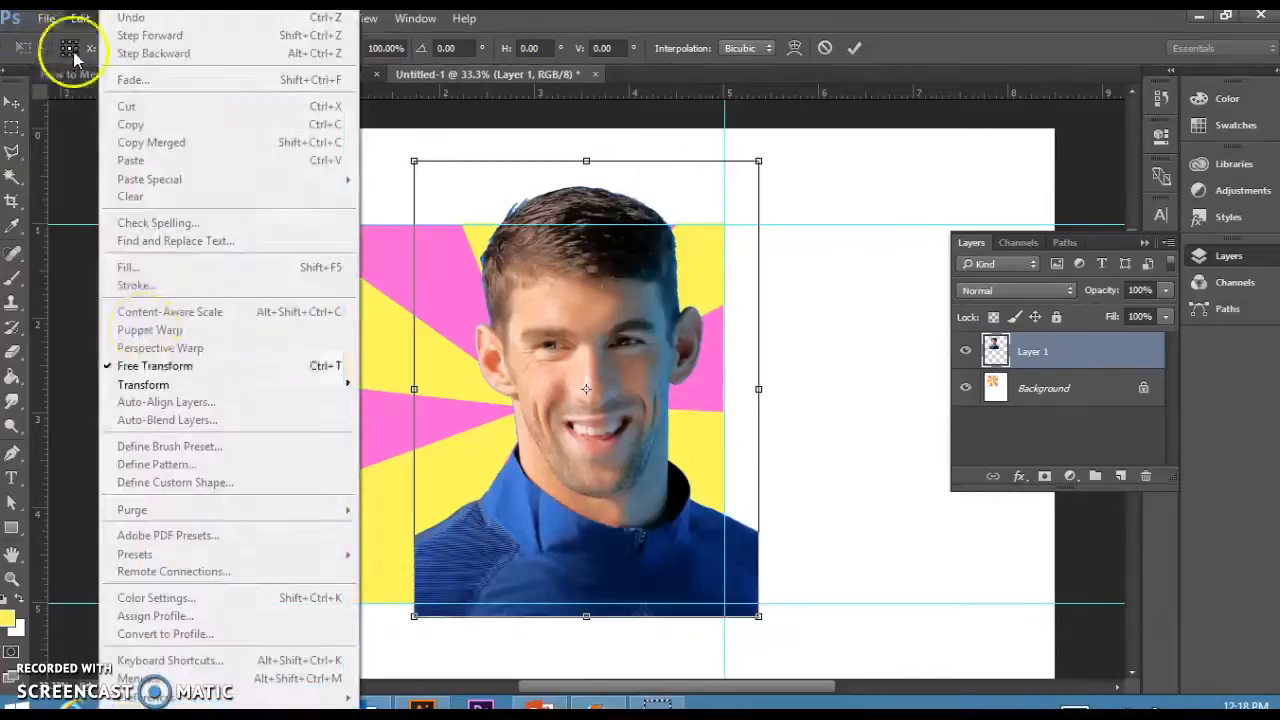
left_click(760, 160)
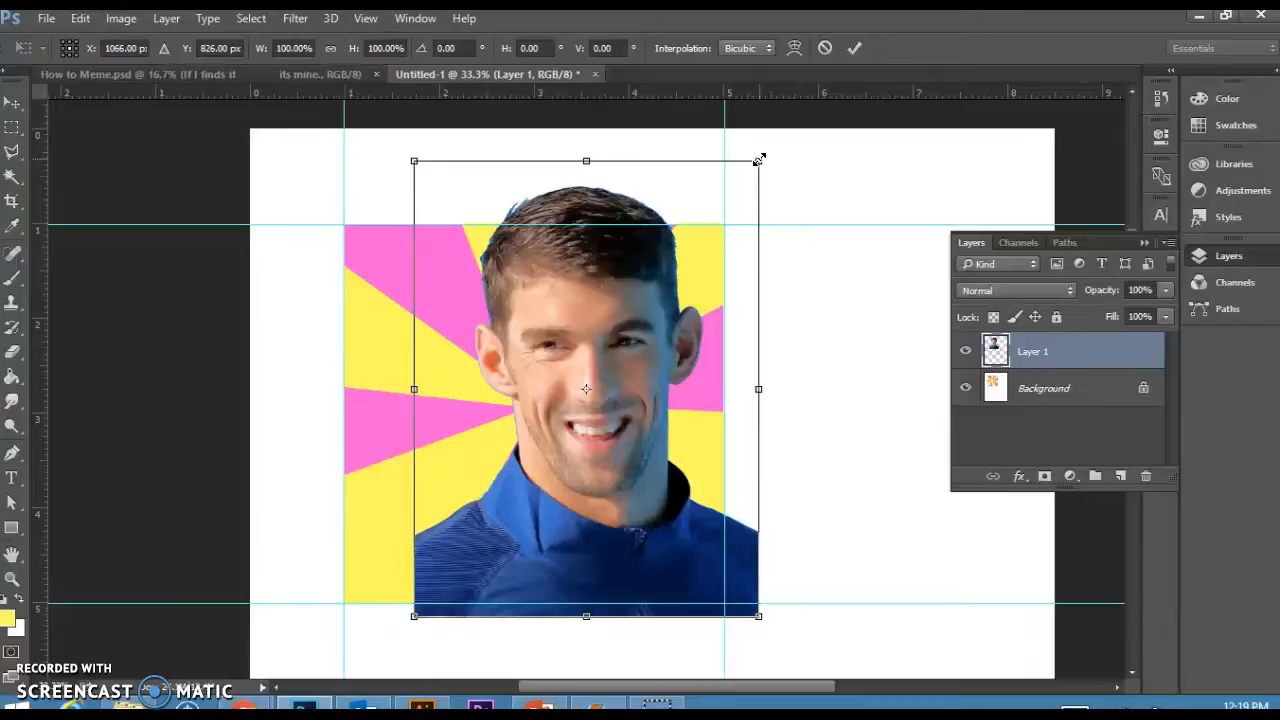
left_click_drag(734, 205, 684, 262)
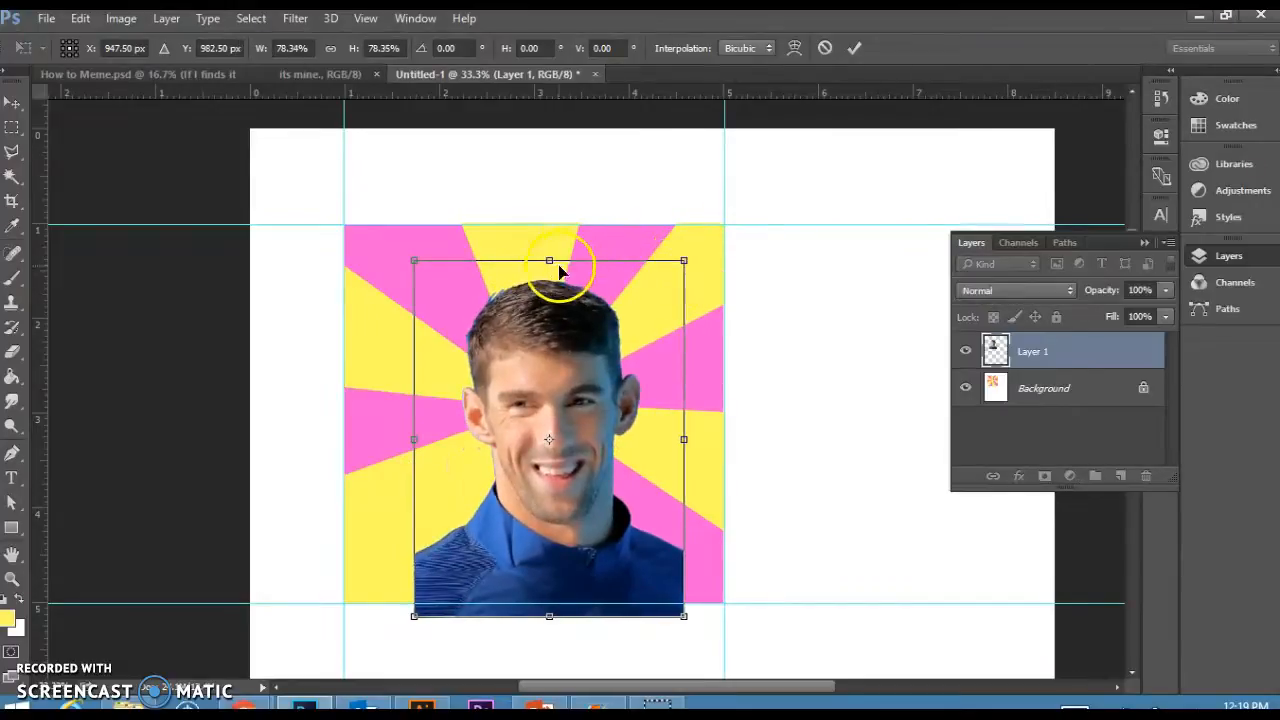
mouse_move(551, 262)
left_mouse_down()
mouse_move(551, 428)
mouse_move(549, 254)
left_mouse_up()
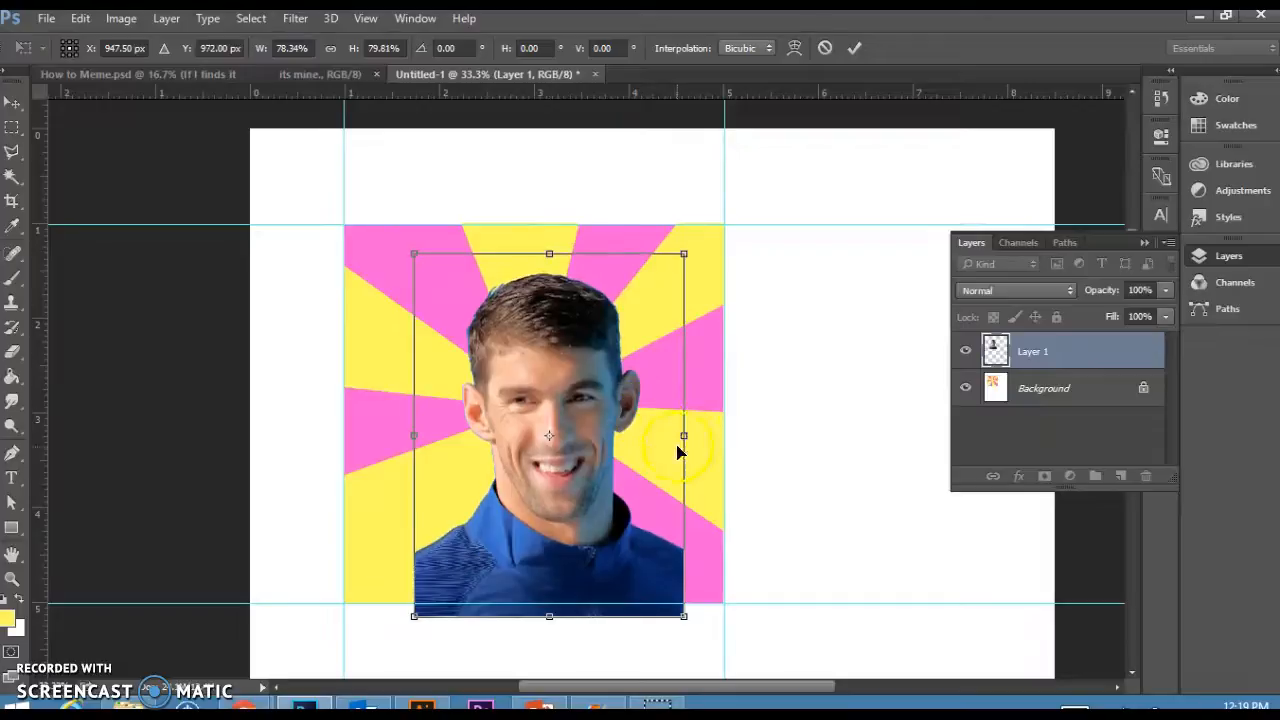
left_click_drag(678, 434, 600, 430)
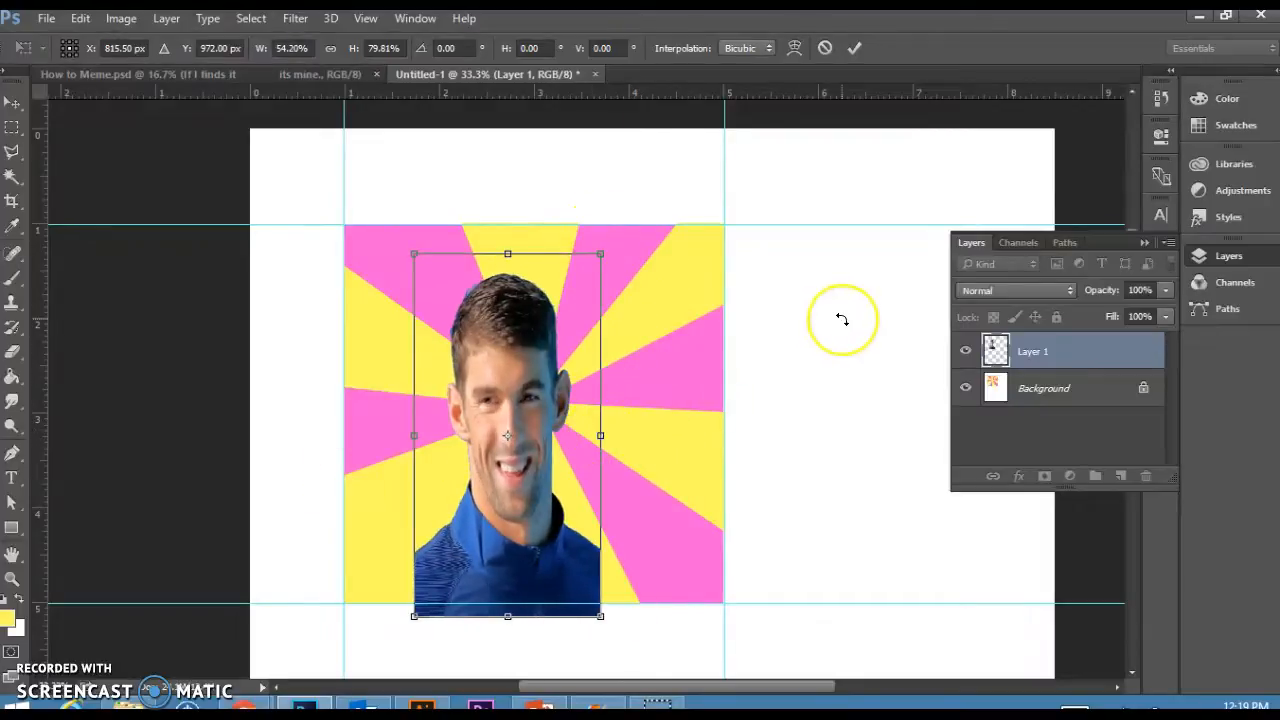
key("Return")
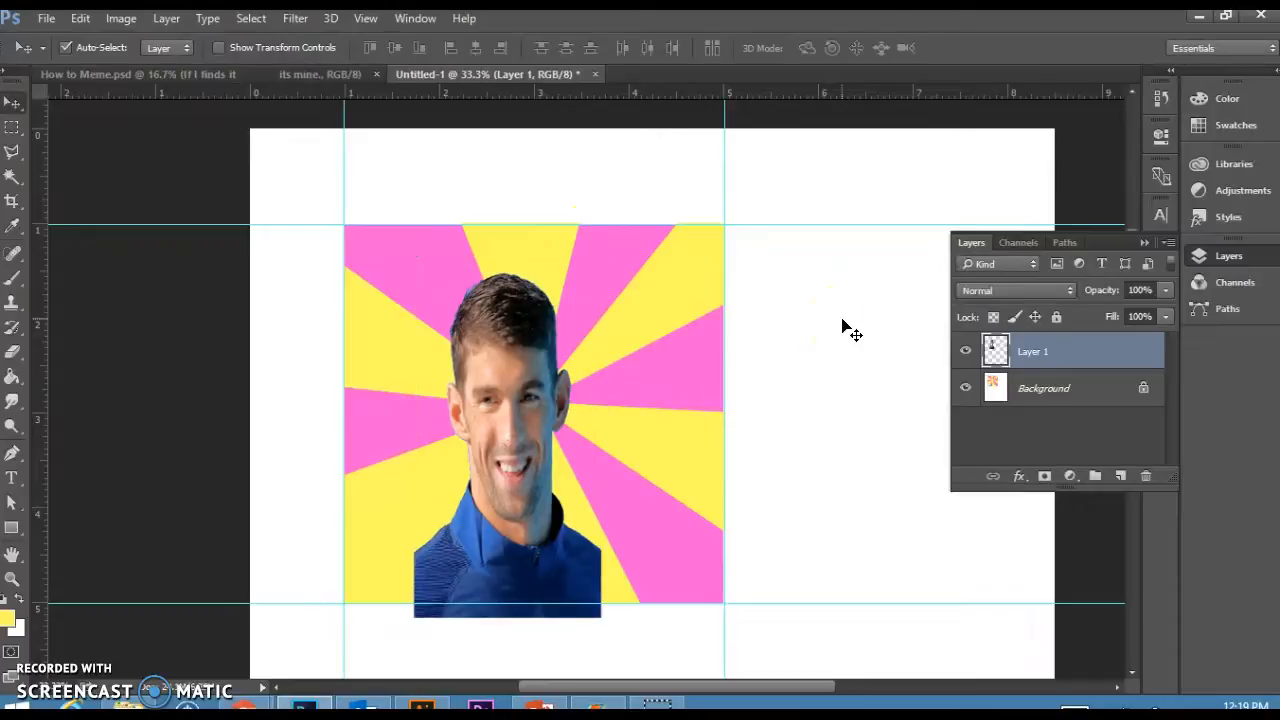
key("ctrl")
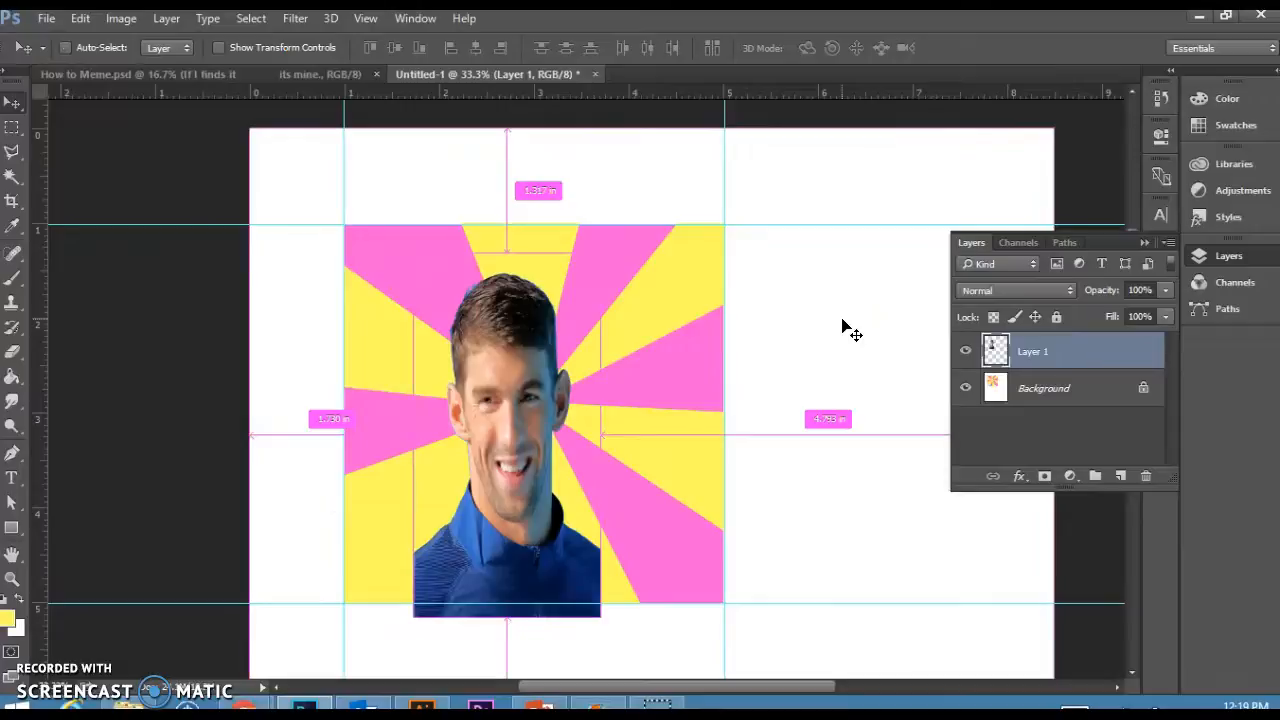
key("ctrl+z")
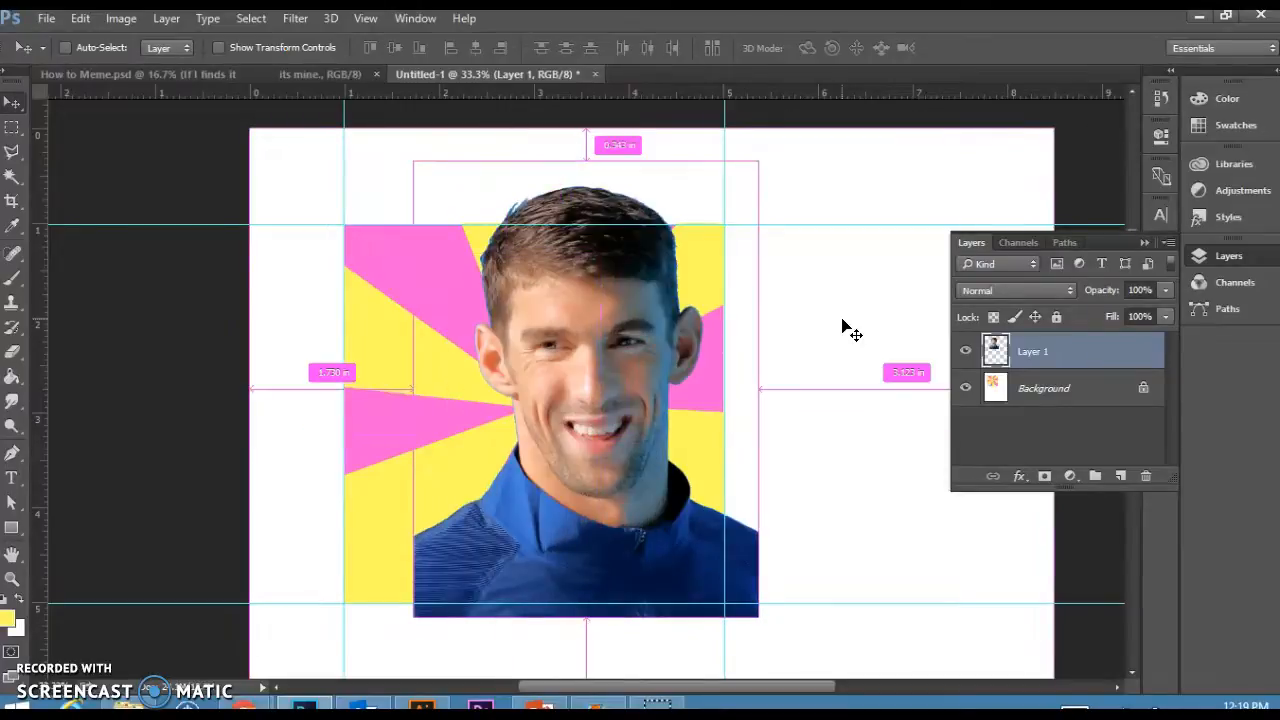
Free-transform the portrait to about 66% size and move it up inside the pinwheel square.
key("ctrl+t")
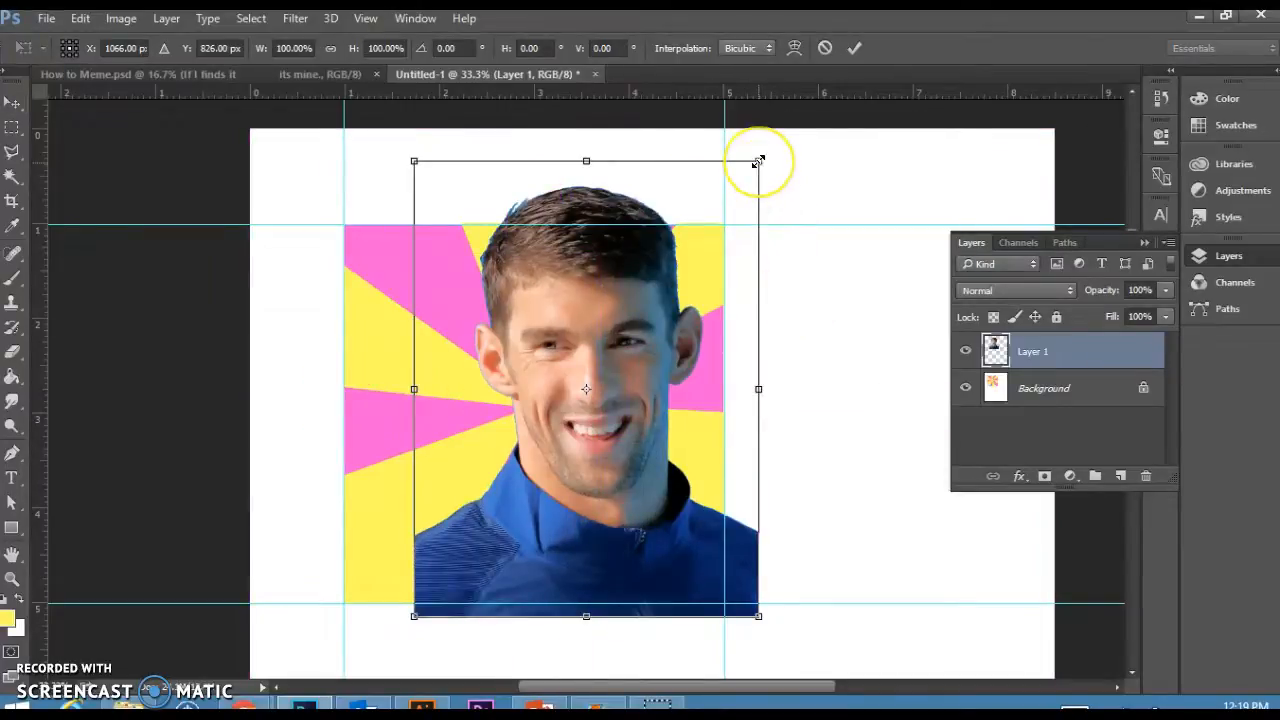
left_click_drag(758, 161, 662, 336)
left_click_drag(528, 366, 527, 334)
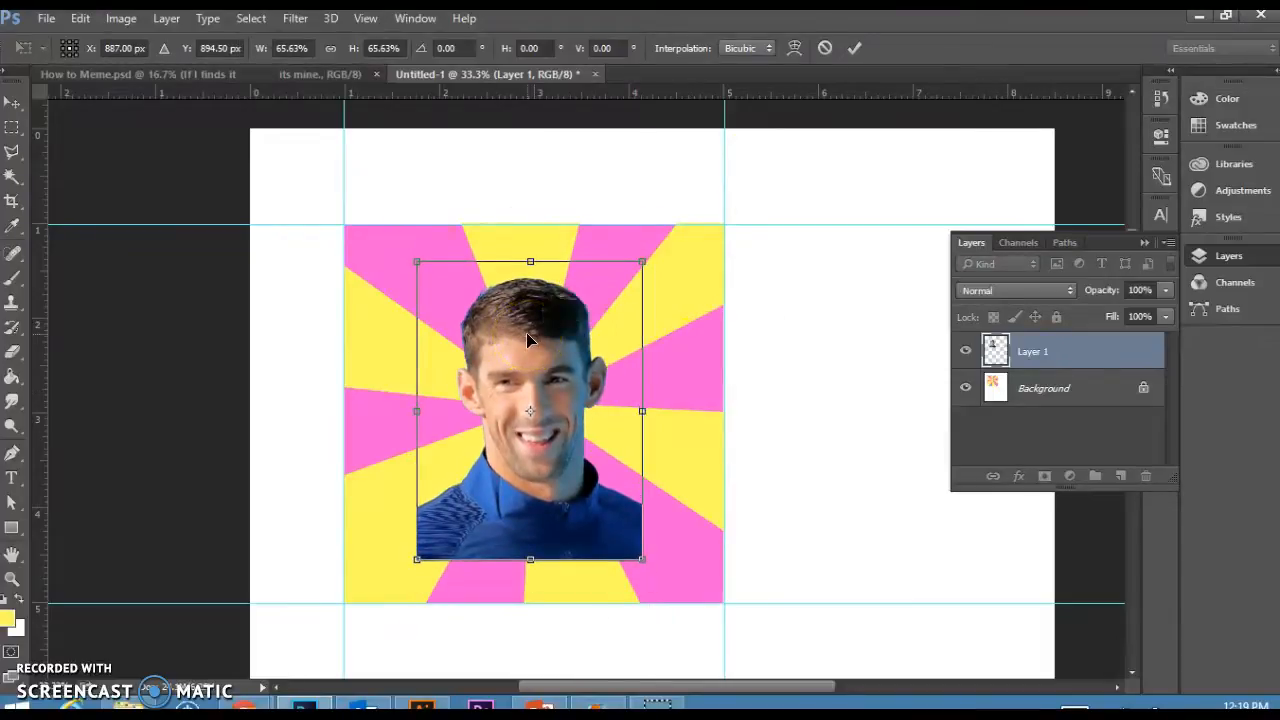
key("Return")
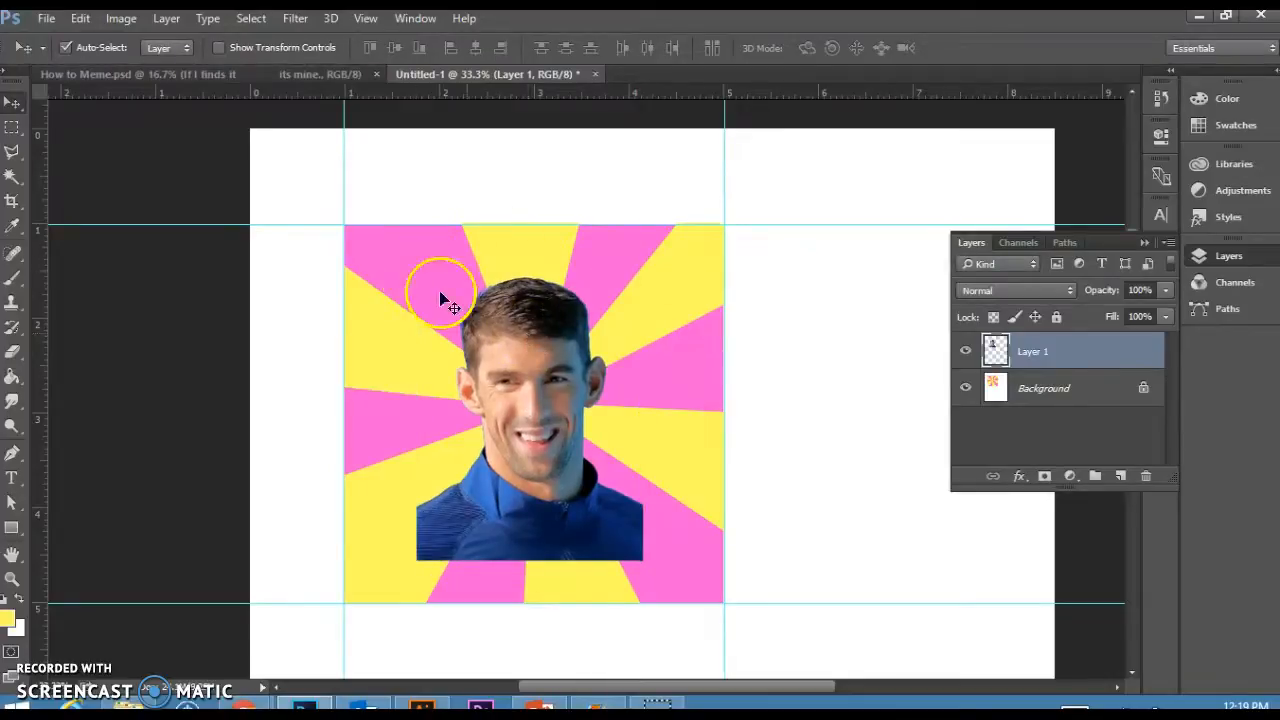
Compare the layout with the example meme document.
left_click(204, 76)
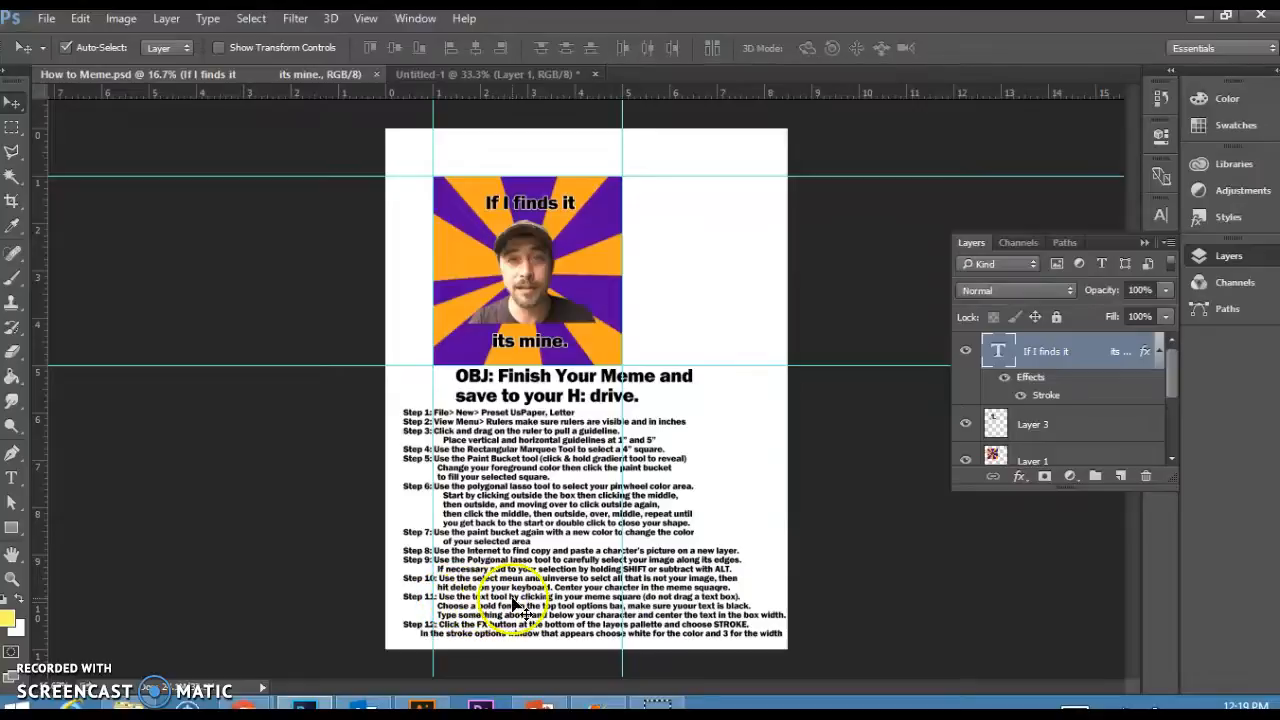
left_click(446, 75)
Add a trial text box in the square's lower-left corner, colour its text black and set the size to 60 pt.
left_click(12, 478)
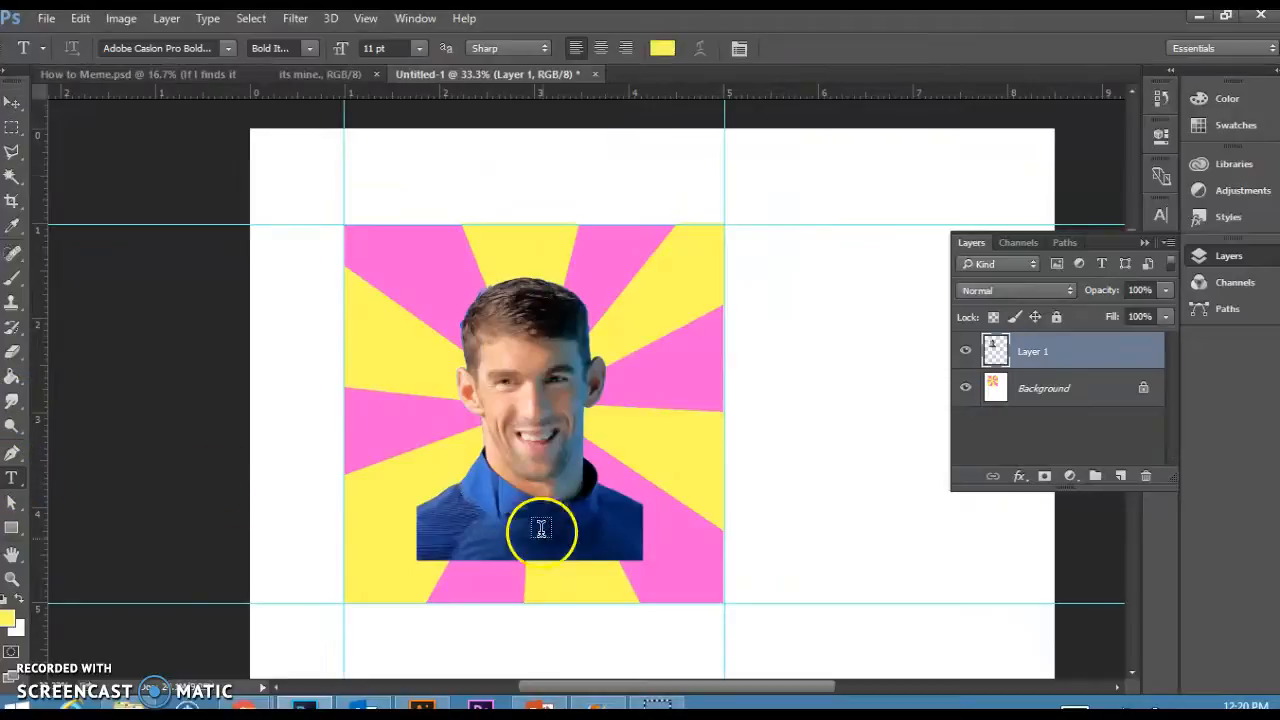
mouse_move(382, 576)
left_mouse_down()
mouse_move(443, 528)
mouse_move(499, 545)
left_mouse_up()
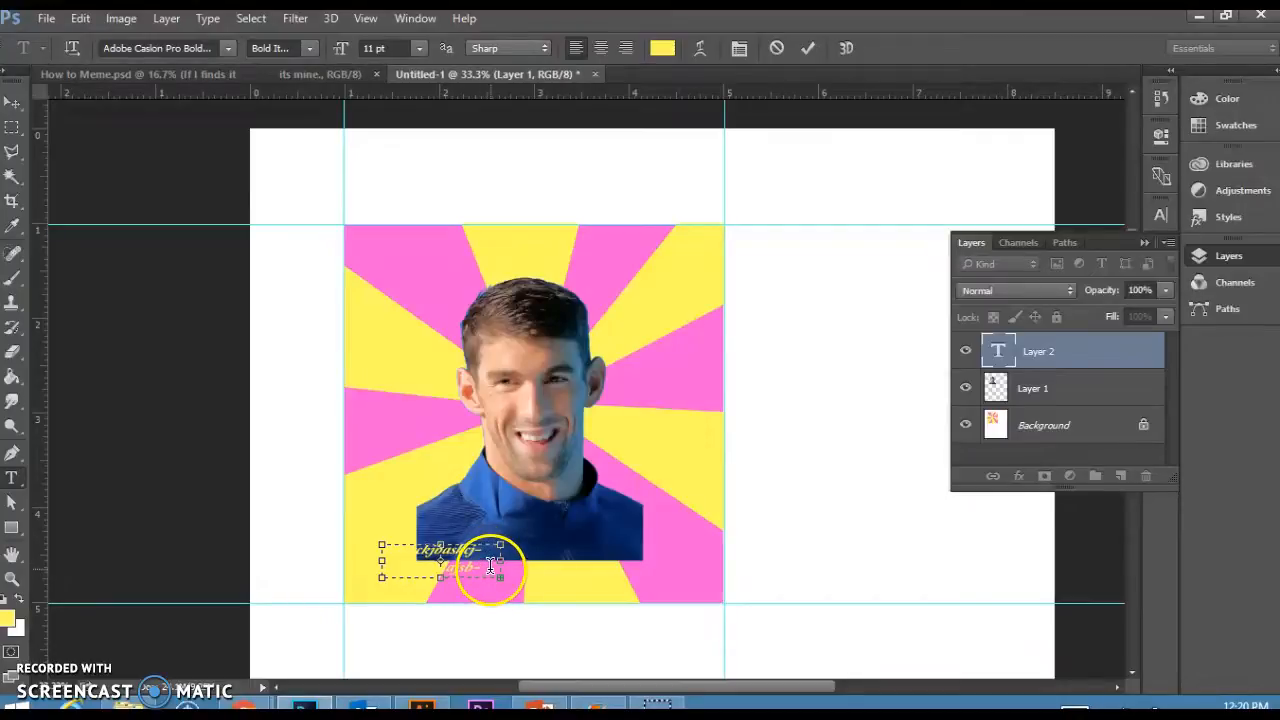
left_click_drag(490, 567, 398, 549)
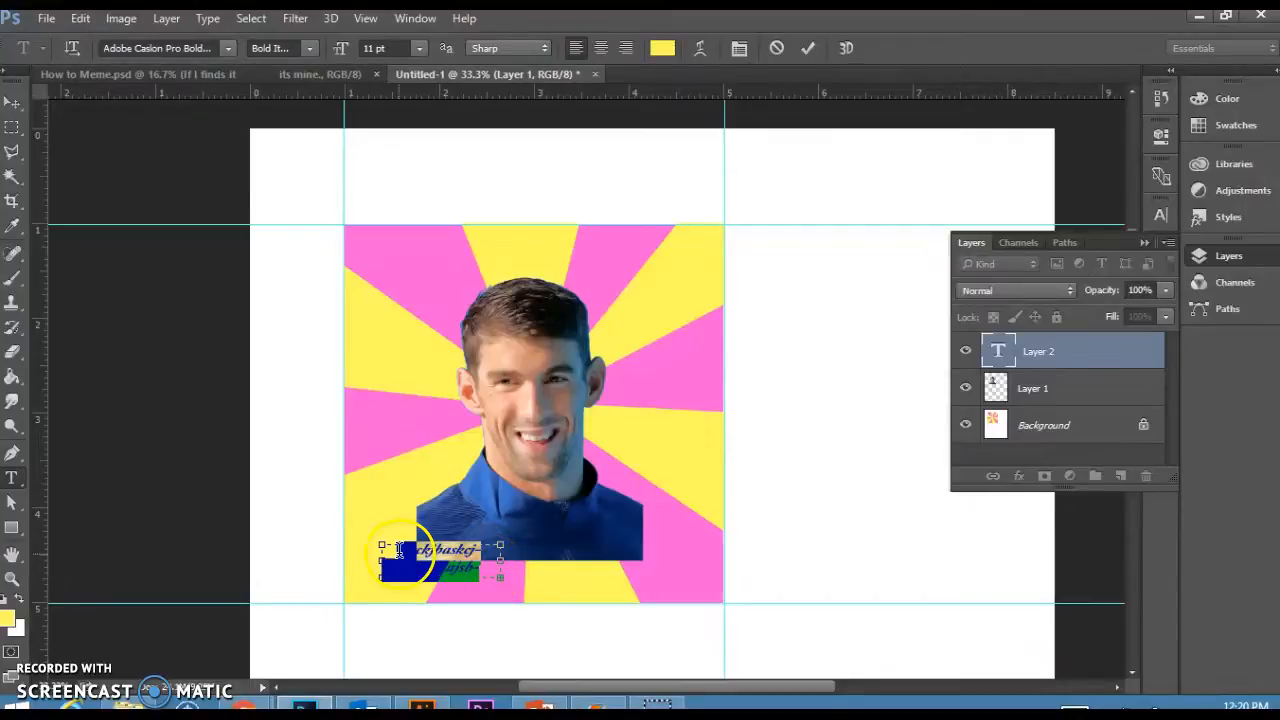
left_click(662, 48)
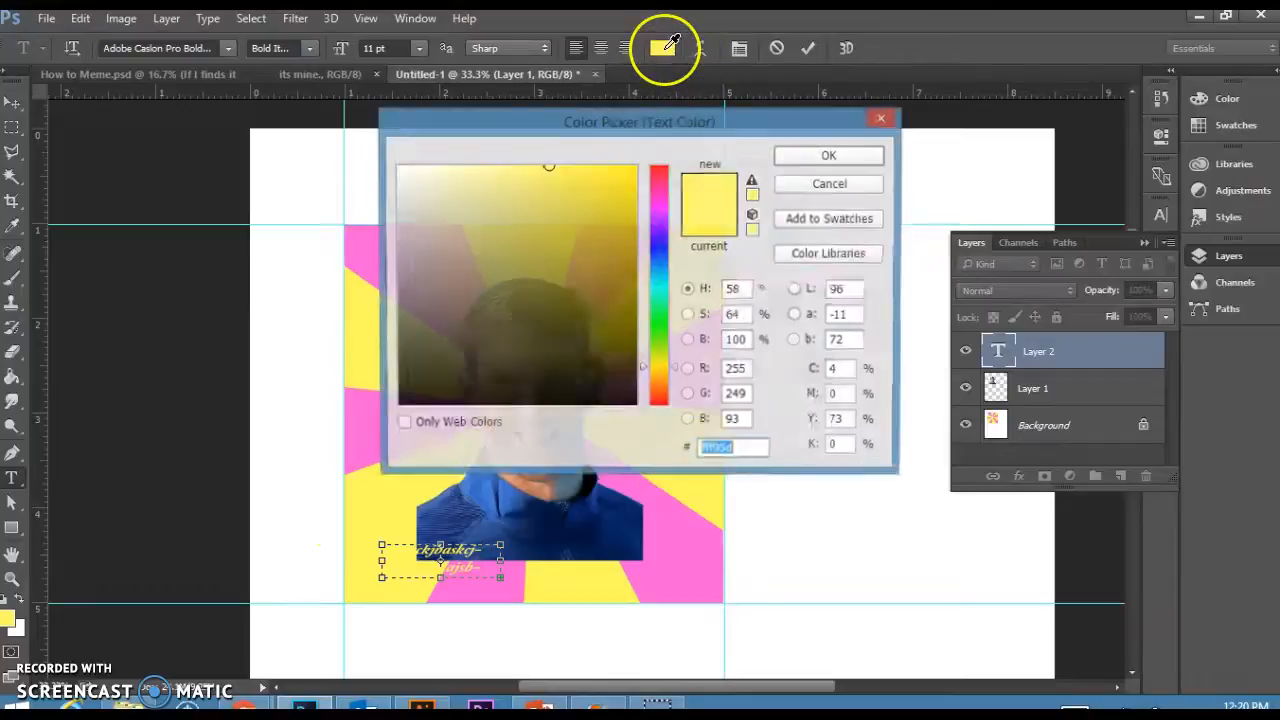
mouse_move(542, 211)
left_mouse_down()
mouse_move(400, 166)
mouse_move(400, 409)
mouse_move(382, 466)
left_mouse_up()
left_click(831, 156)
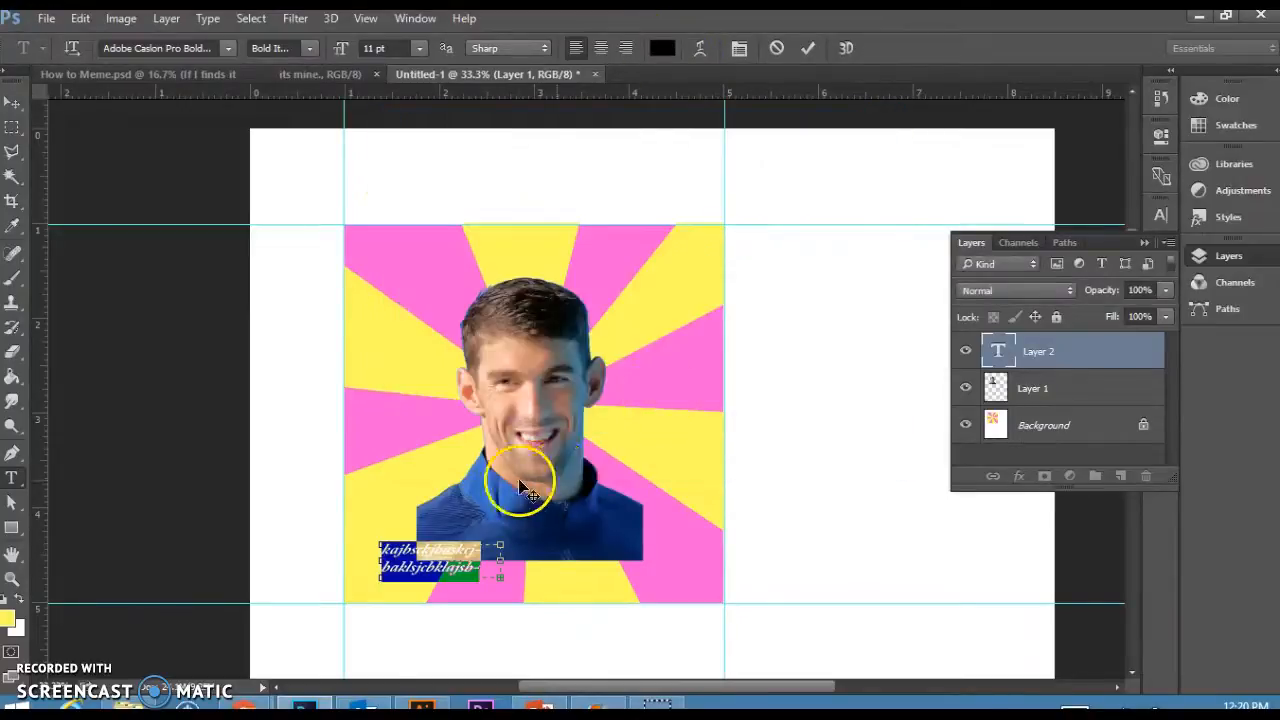
left_click(420, 48)
left_click(391, 310)
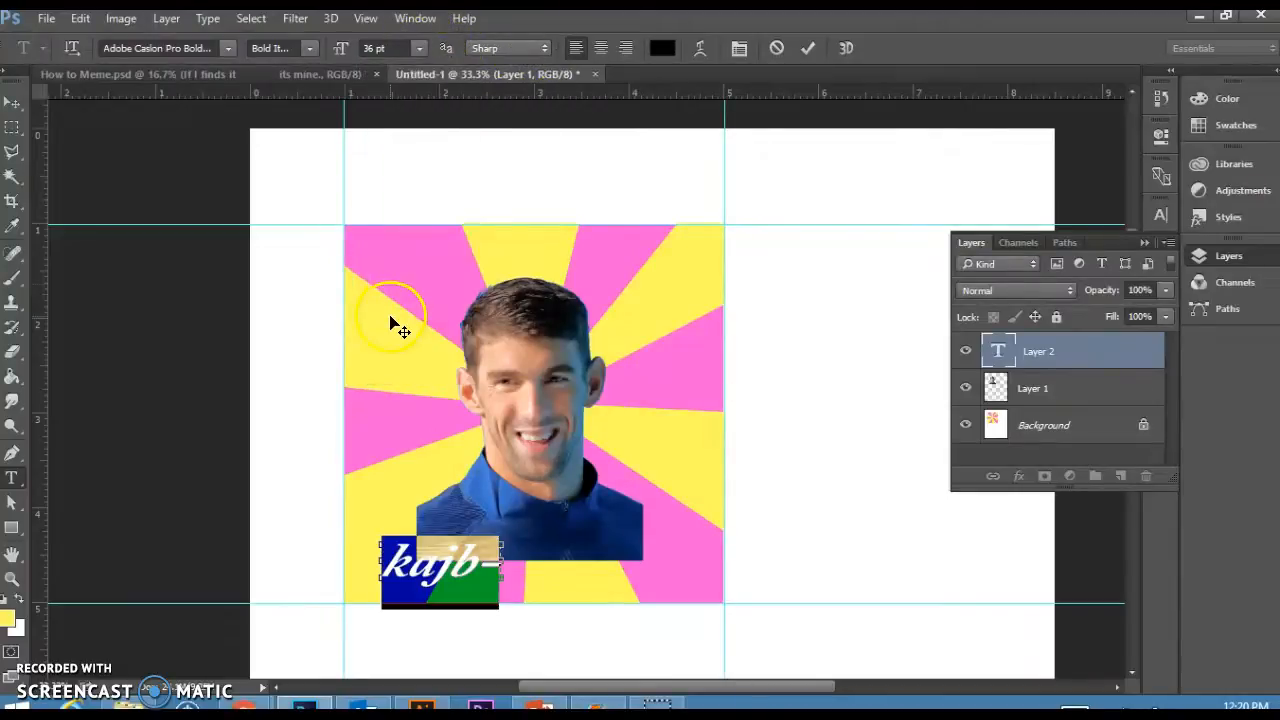
left_click(421, 48)
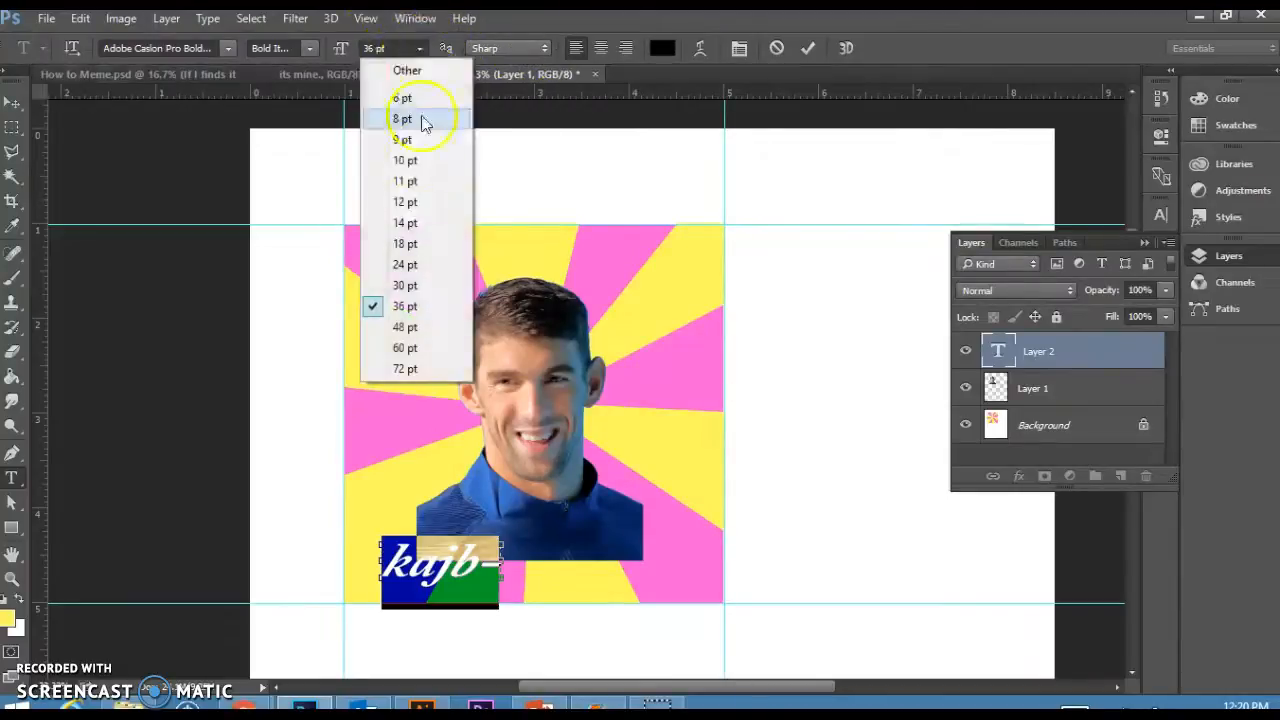
left_click(435, 348)
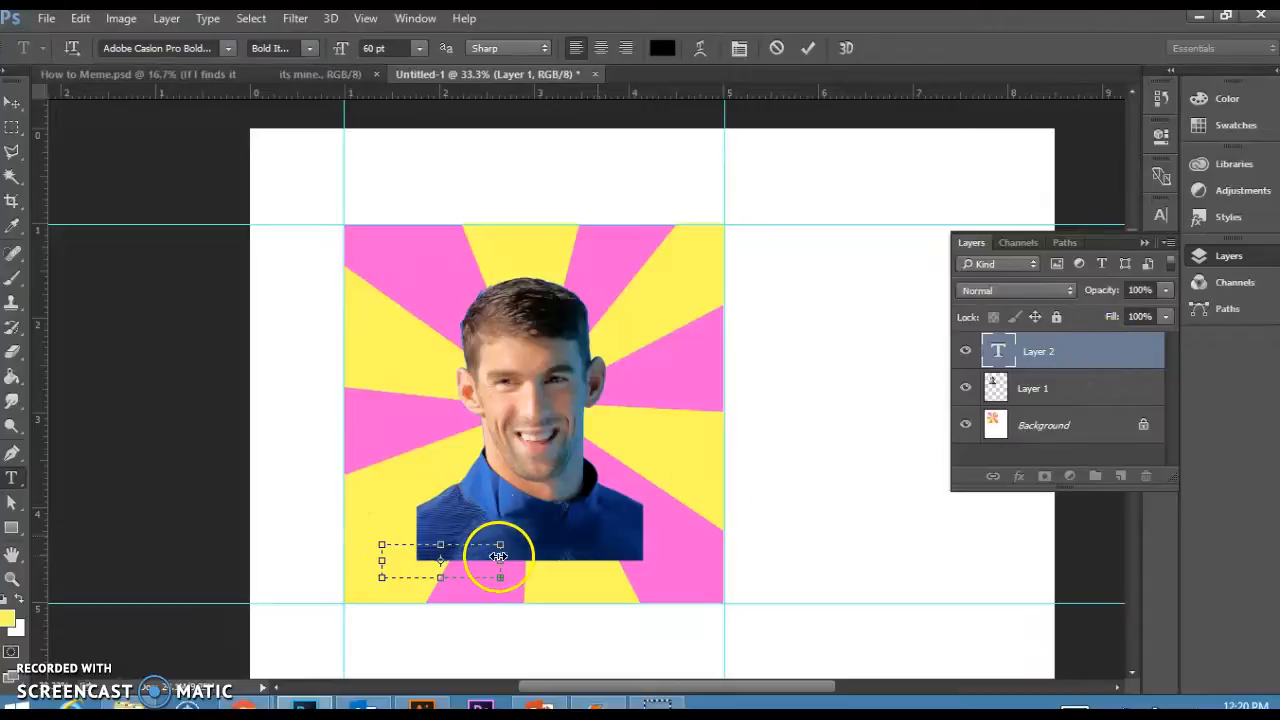
Delete the trial text layer and add placeholder text "as" in the square's lower-left corner.
left_click_drag(1040, 355, 1146, 476)
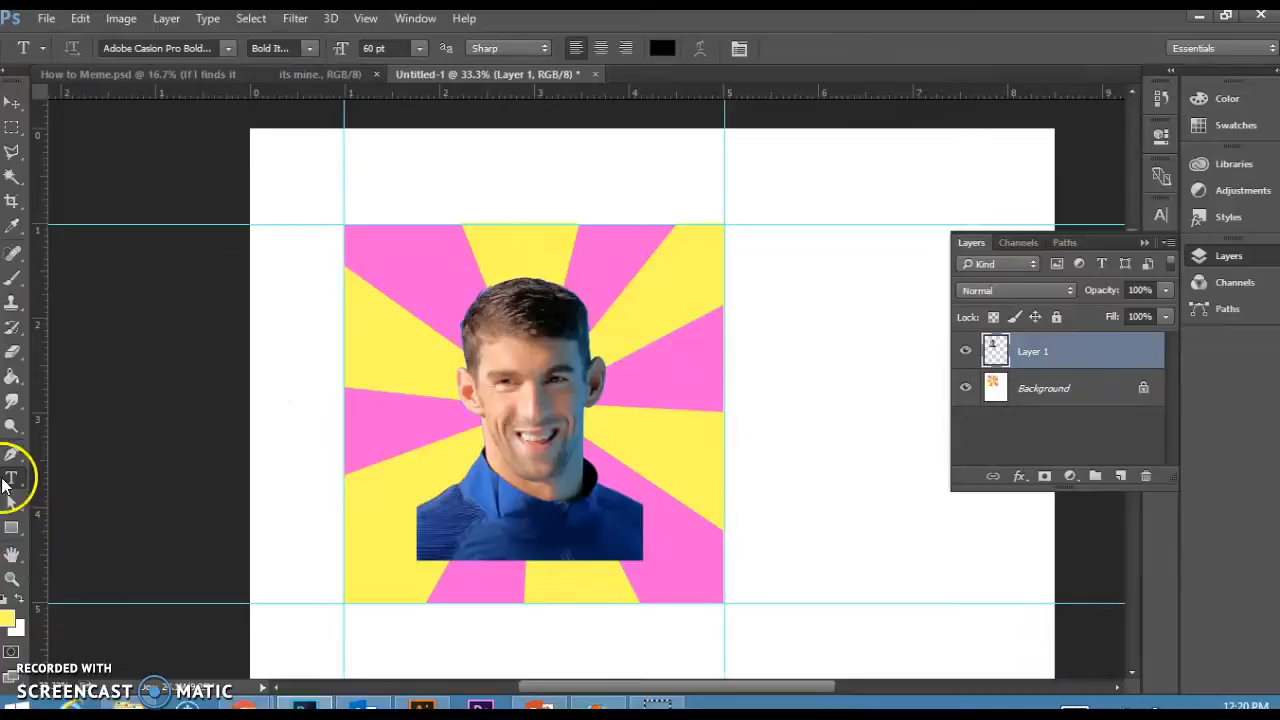
left_click(367, 588)
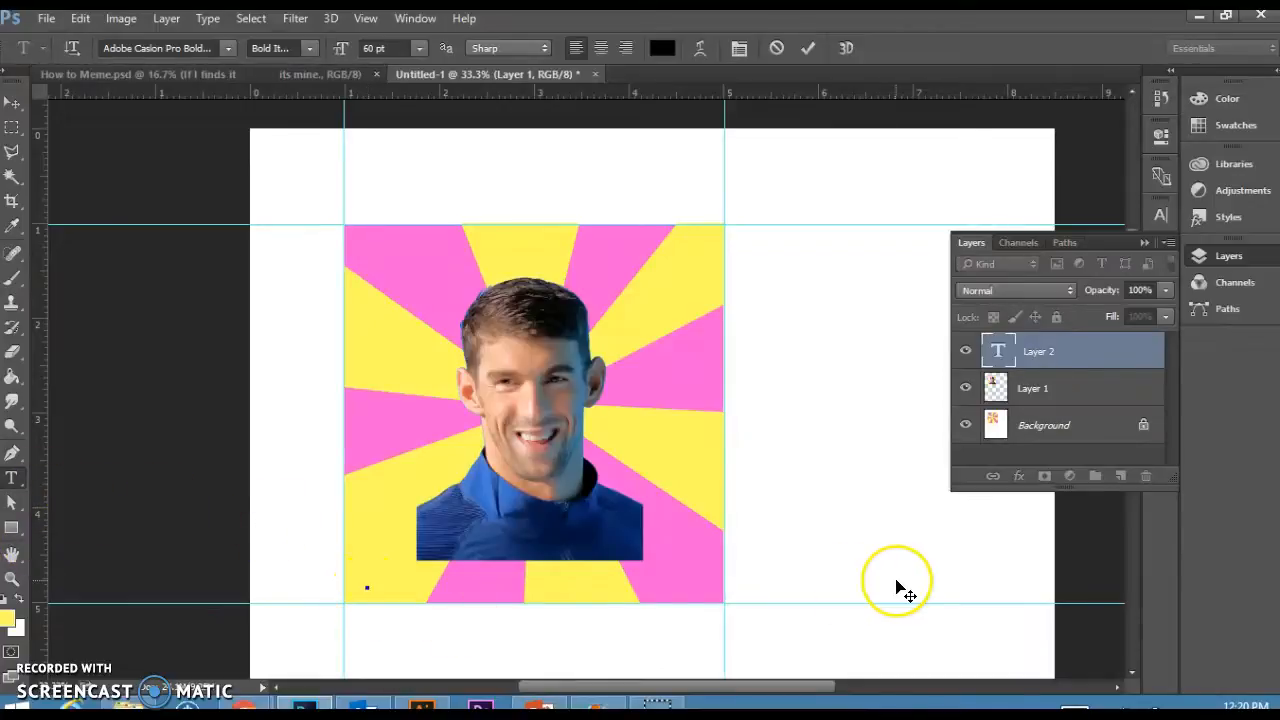
type("asjklfnalk")
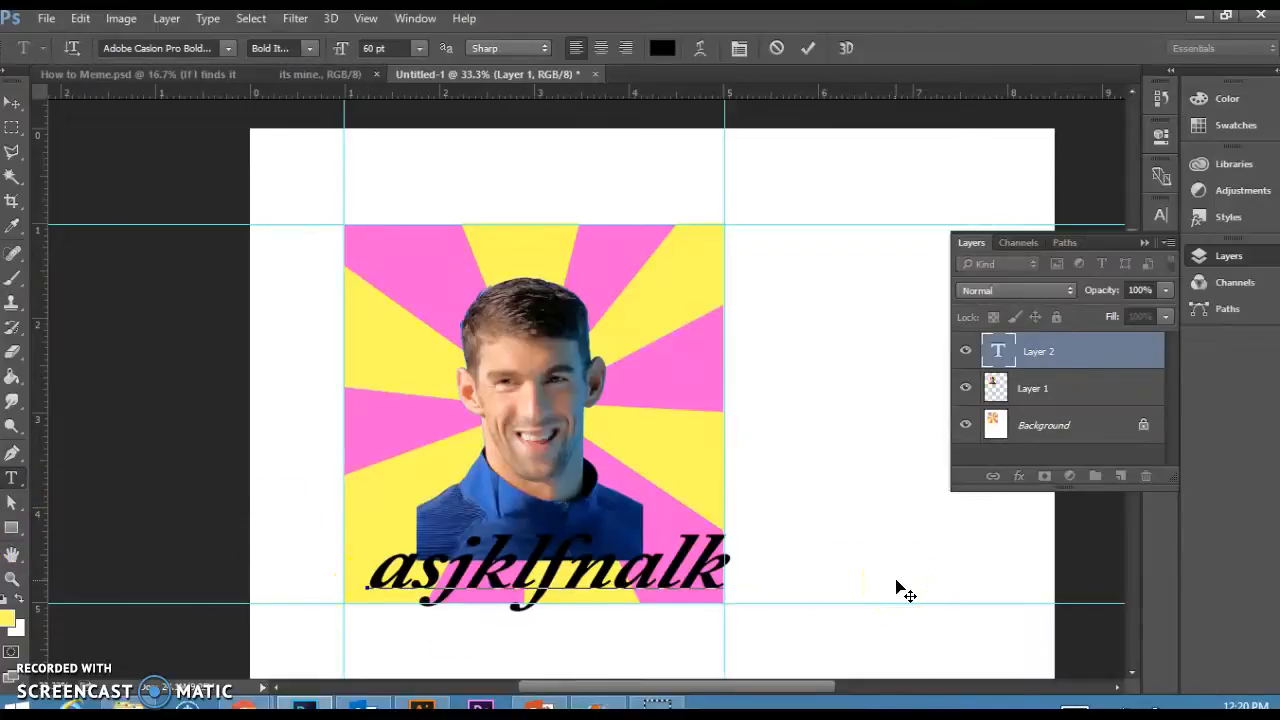
key("BackSpace")
key("BackSpace")
key("BackSpace")
key("BackSpace")
key("BackSpace")
key("BackSpace")
key("BackSpace")
key("BackSpace")
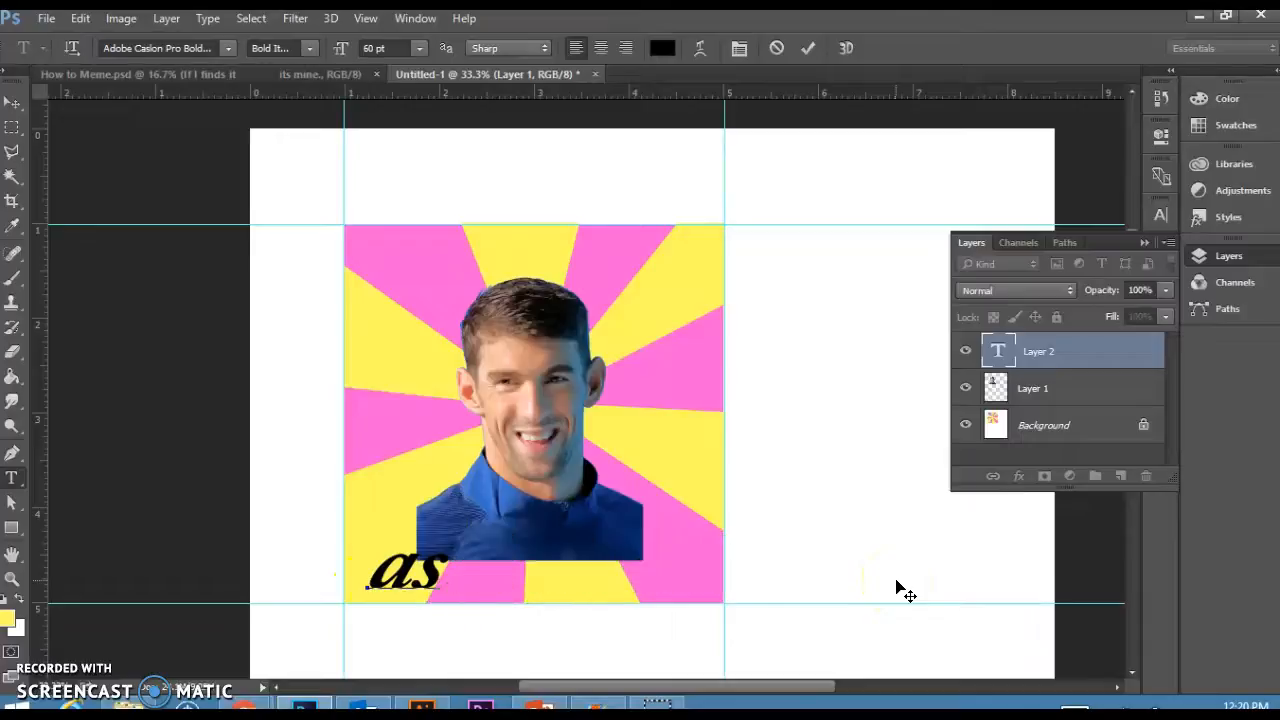
Select the placeholder text and set its size to 36 pt.
left_click_drag(457, 537, 365, 556)
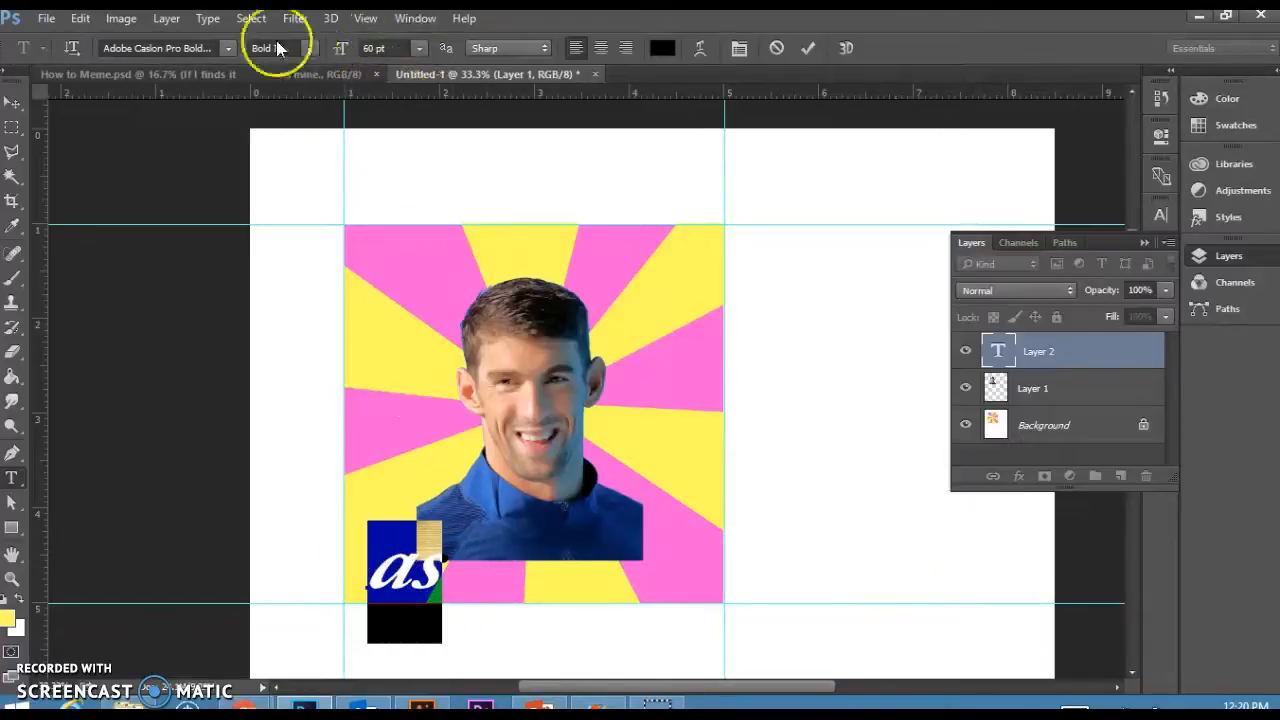
left_click(419, 48)
left_click(410, 306)
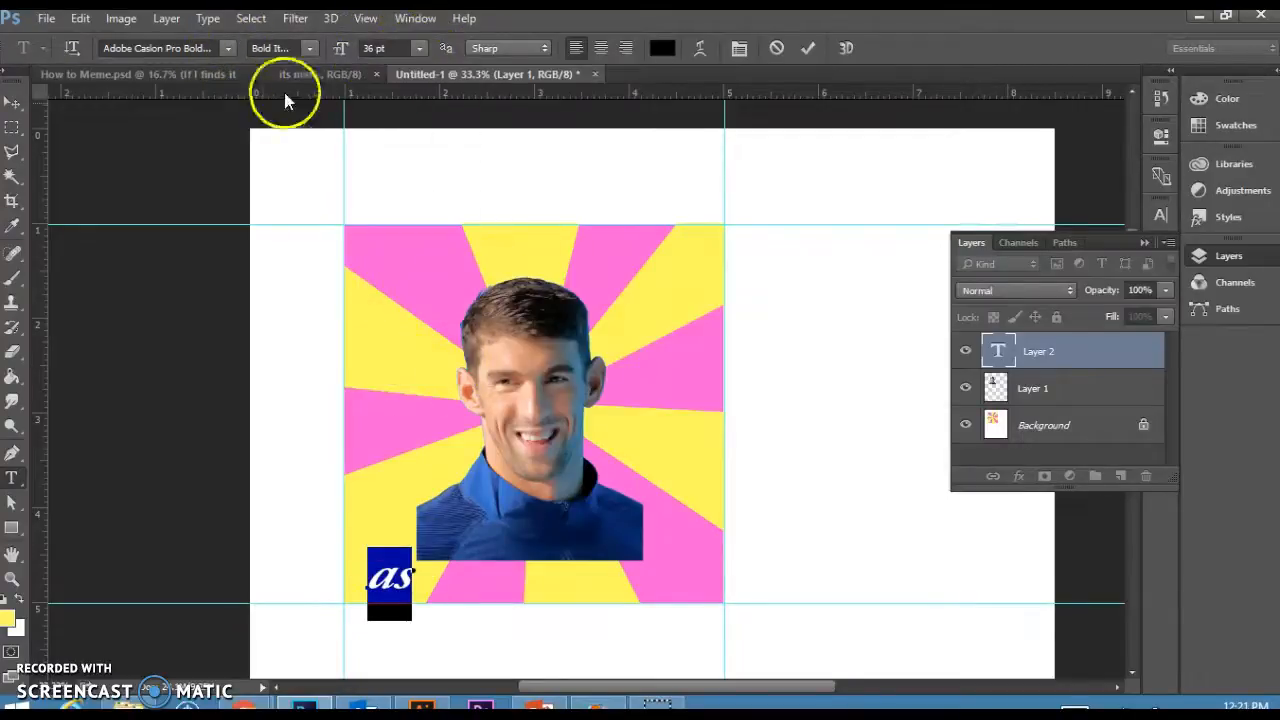
Change the placeholder text's font to Berlin Sans FB Bold.
left_click(227, 48)
scroll(305, 310, "up", 1)
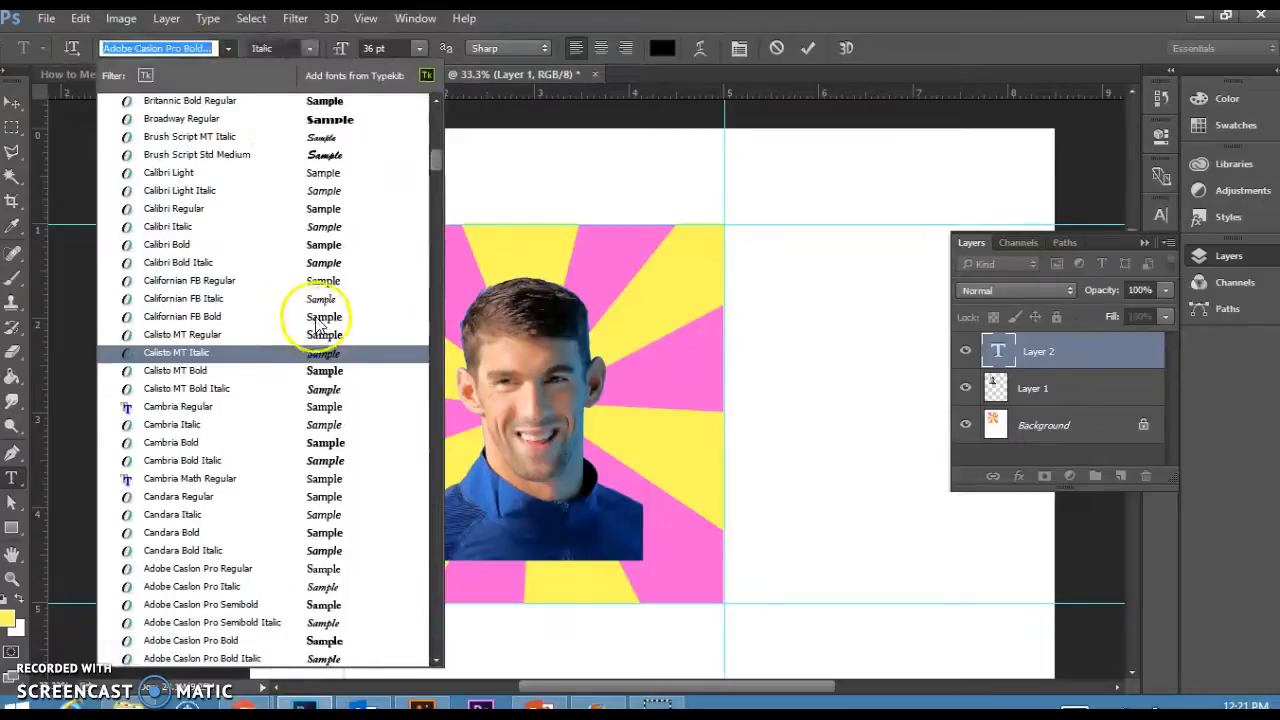
scroll(305, 316, "up", 4)
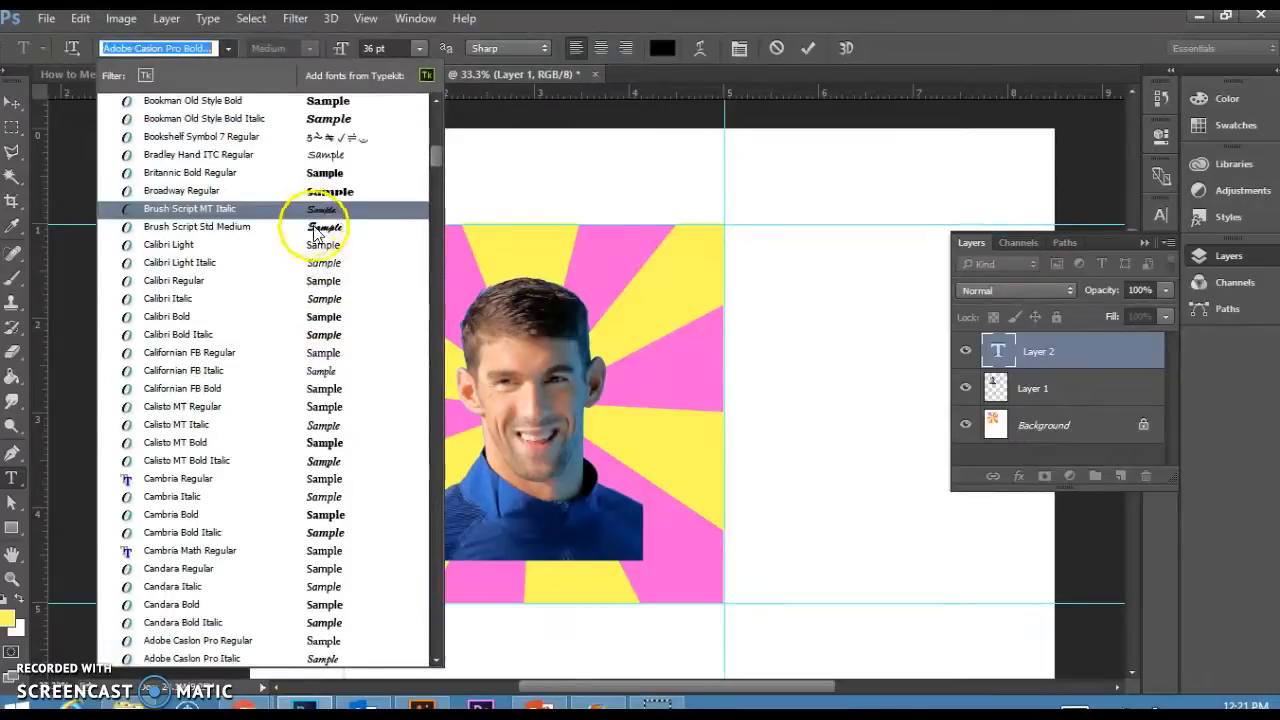
scroll(318, 230, "up", 10)
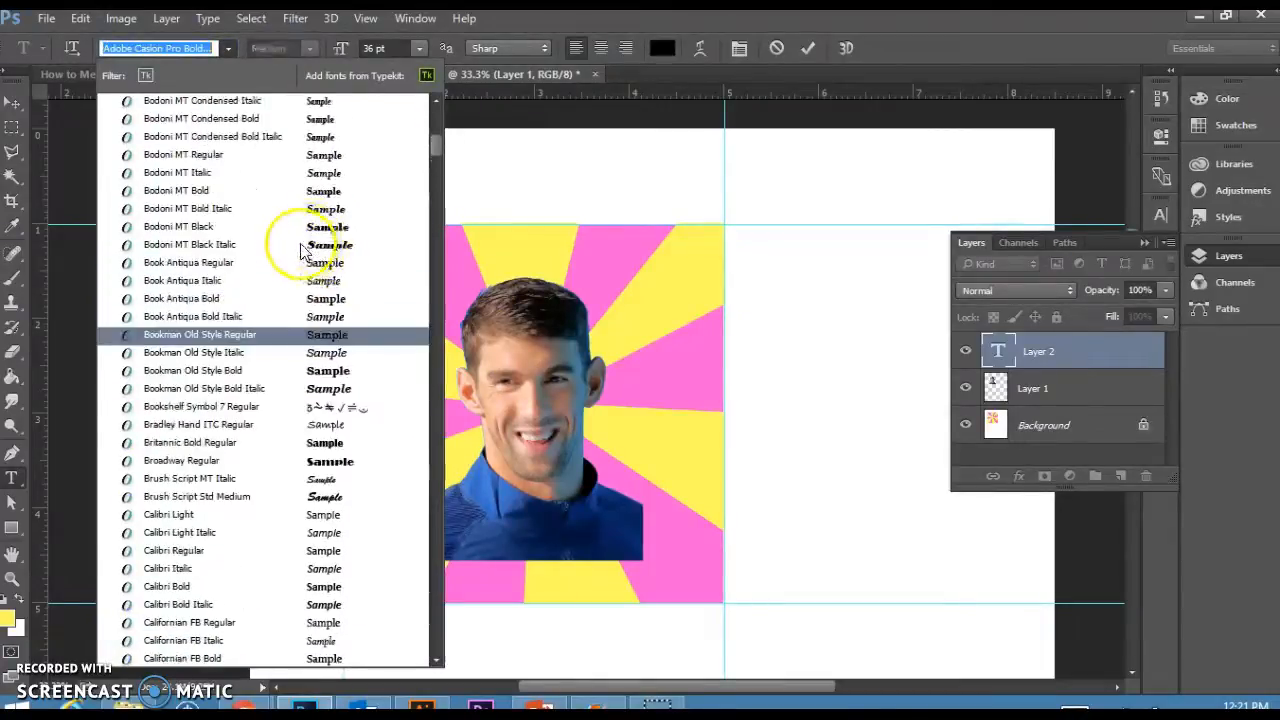
scroll(275, 307, "up", 6)
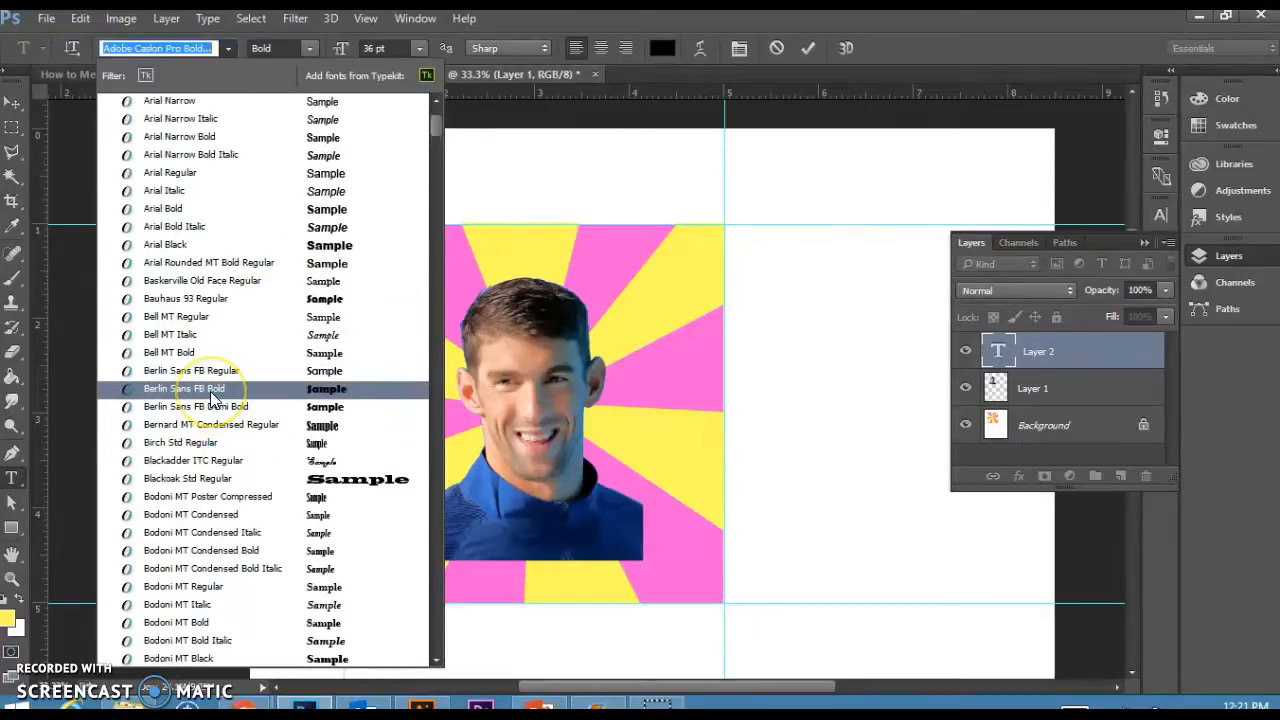
left_click(211, 393)
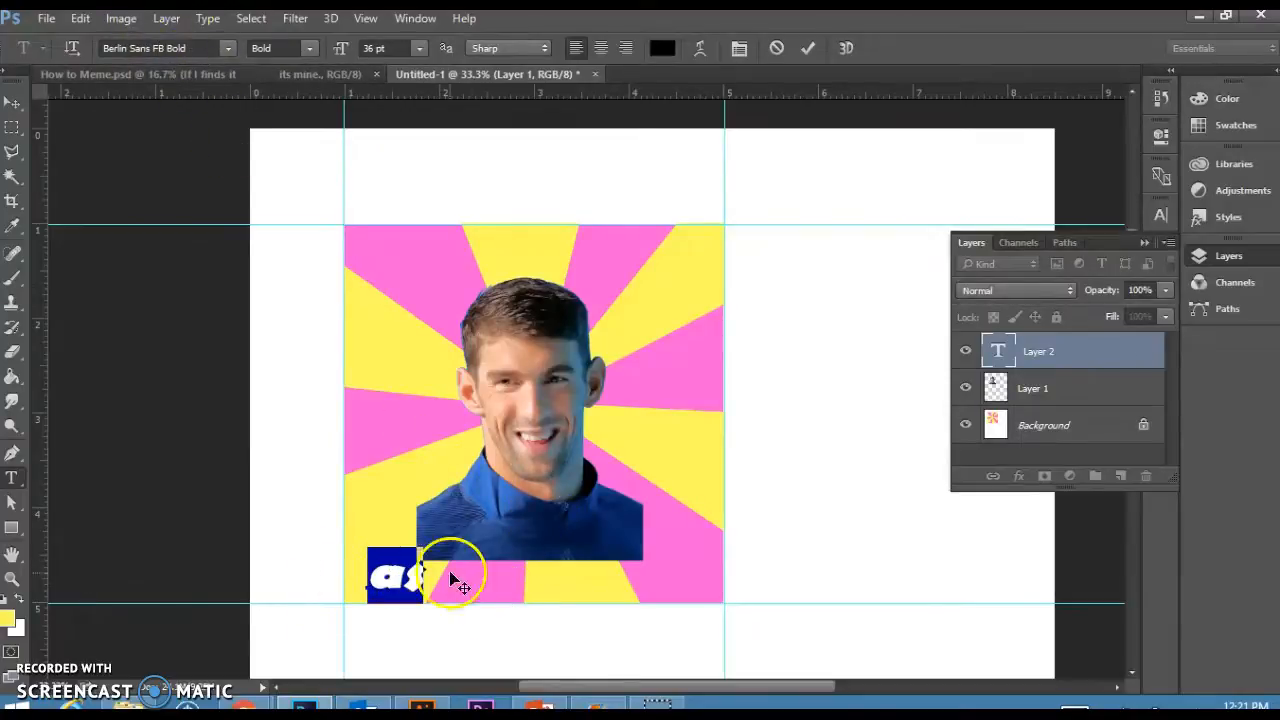
left_click_drag(417, 563, 378, 553)
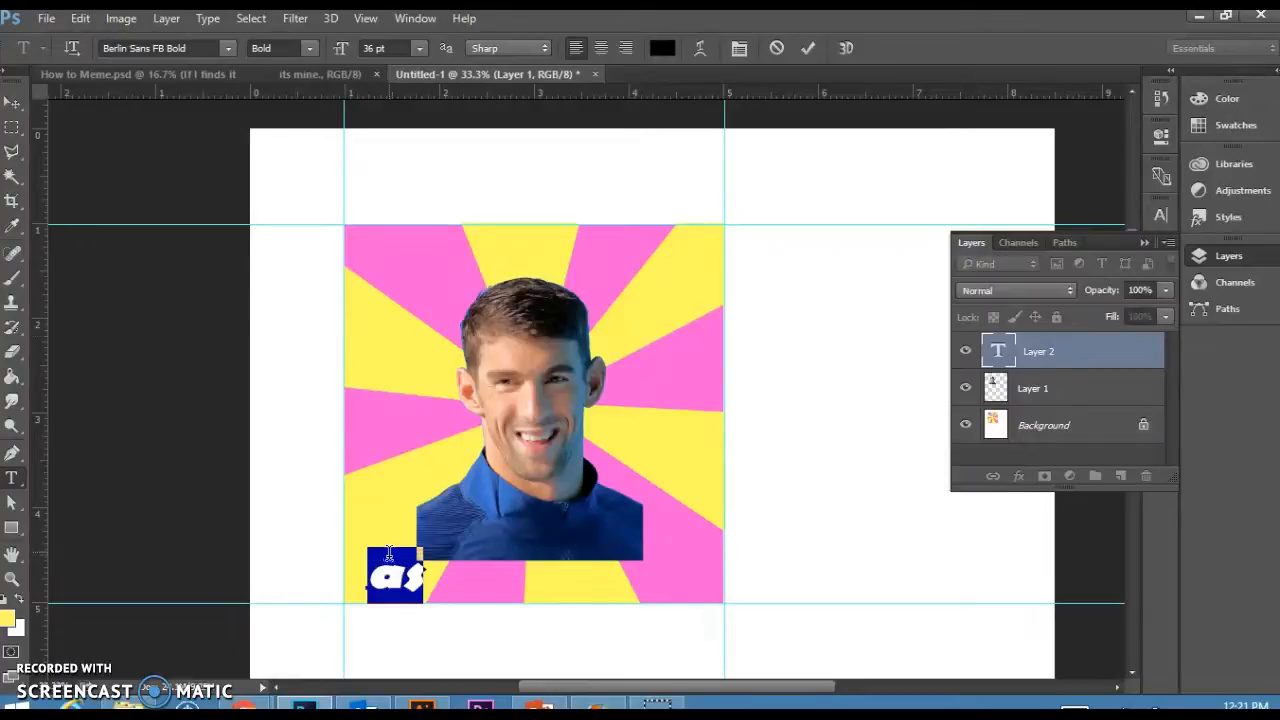
Move the placeholder text to the square's top-left and retype it as "More Gold".
left_click(11, 103)
left_click_drag(395, 575, 413, 266)
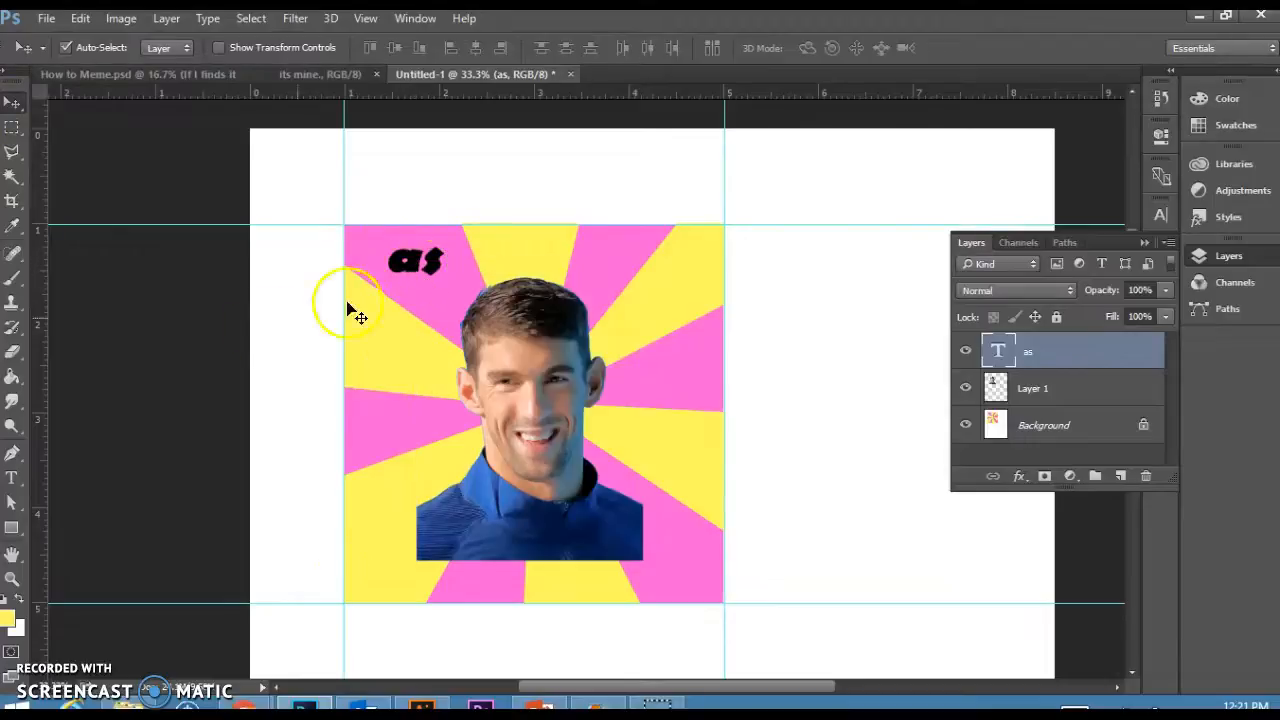
left_click(12, 478)
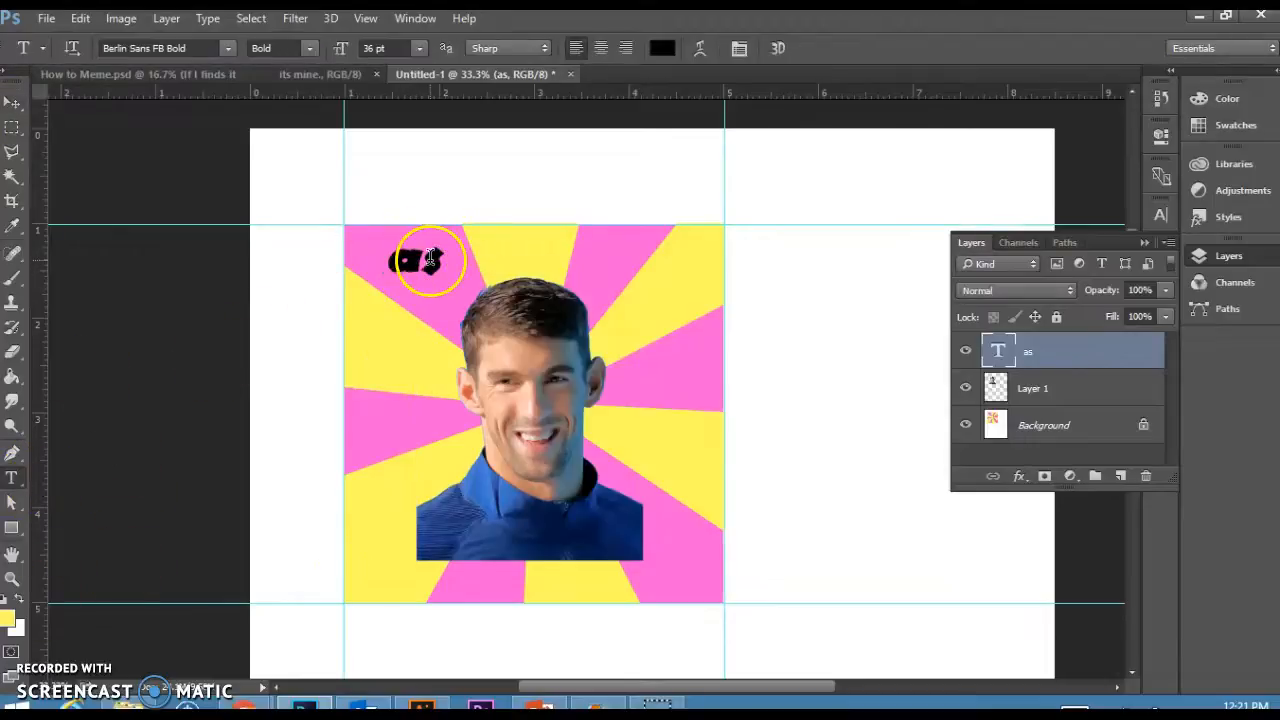
double_click(432, 260)
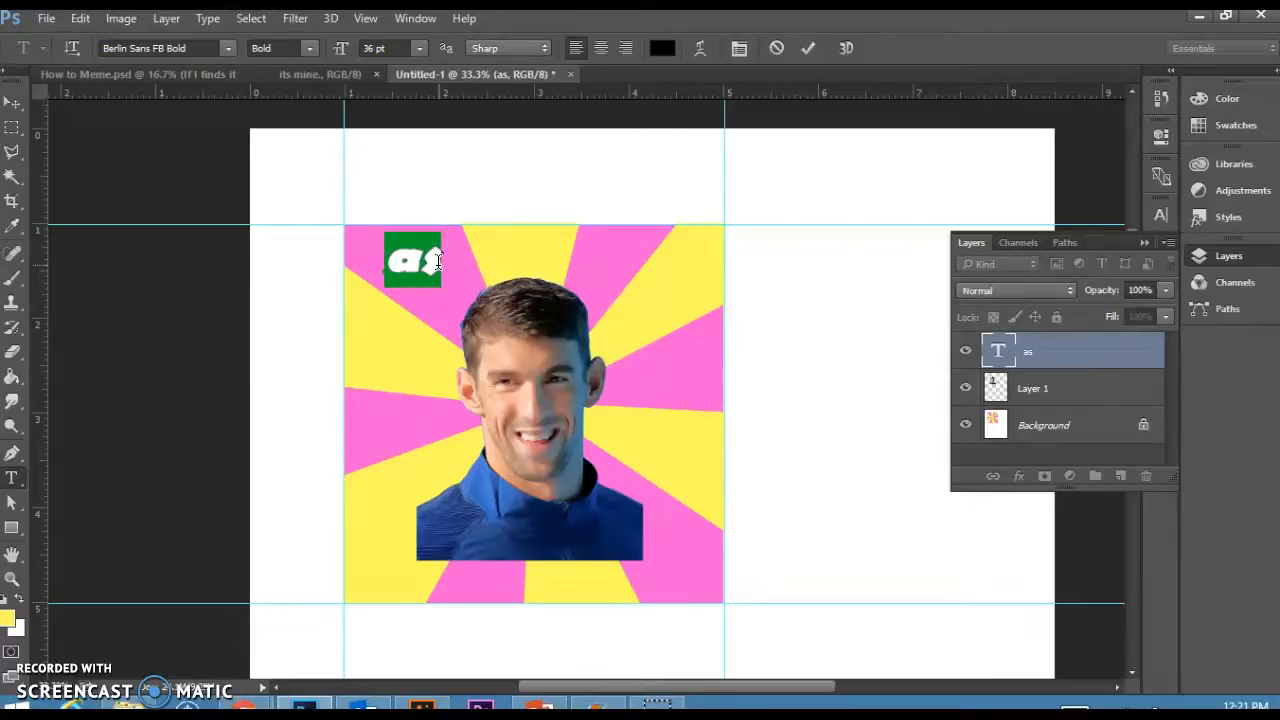
type("More Gold")
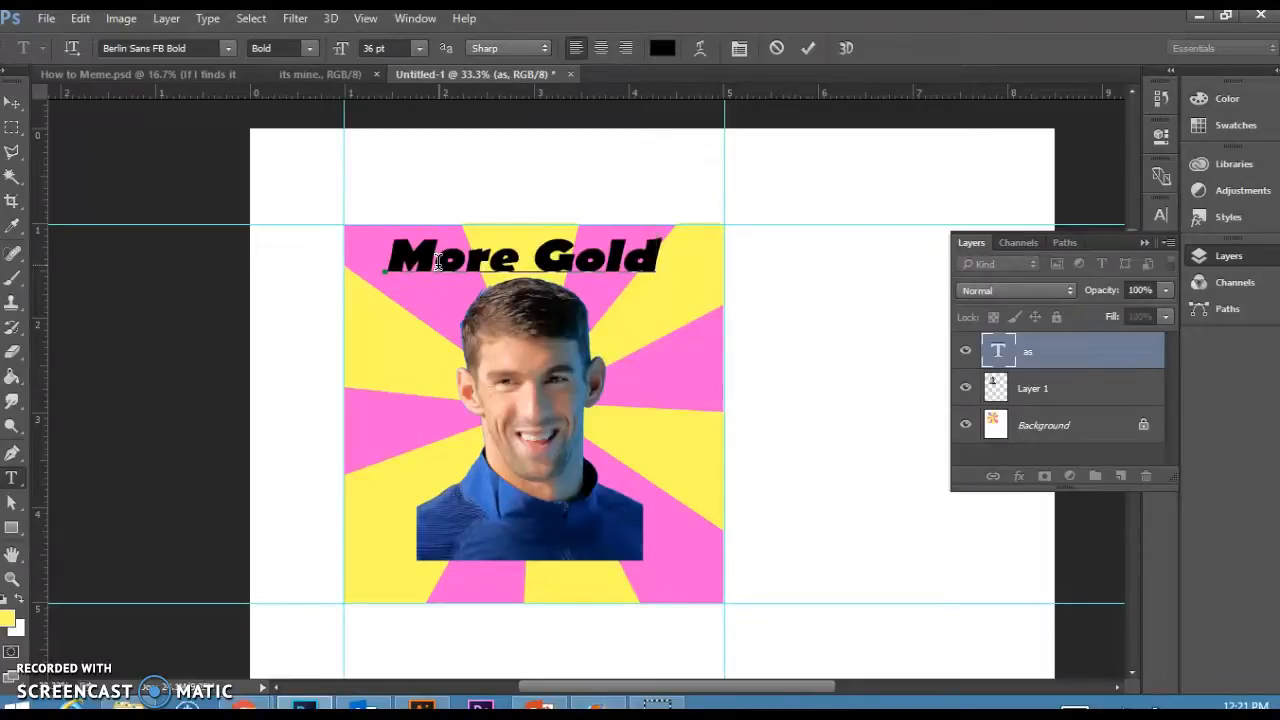
left_click(13, 104)
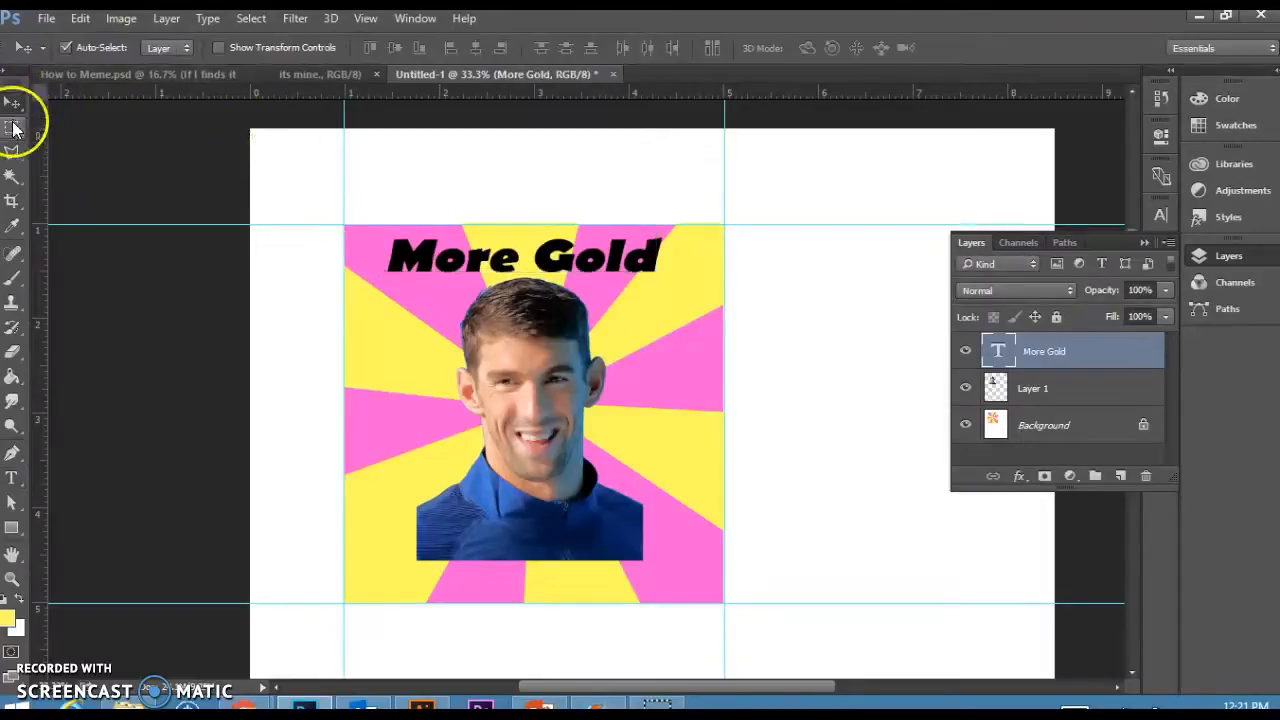
Add a second caption reading "Yeah I got More" in the square's lower-left corner.
left_click(13, 478)
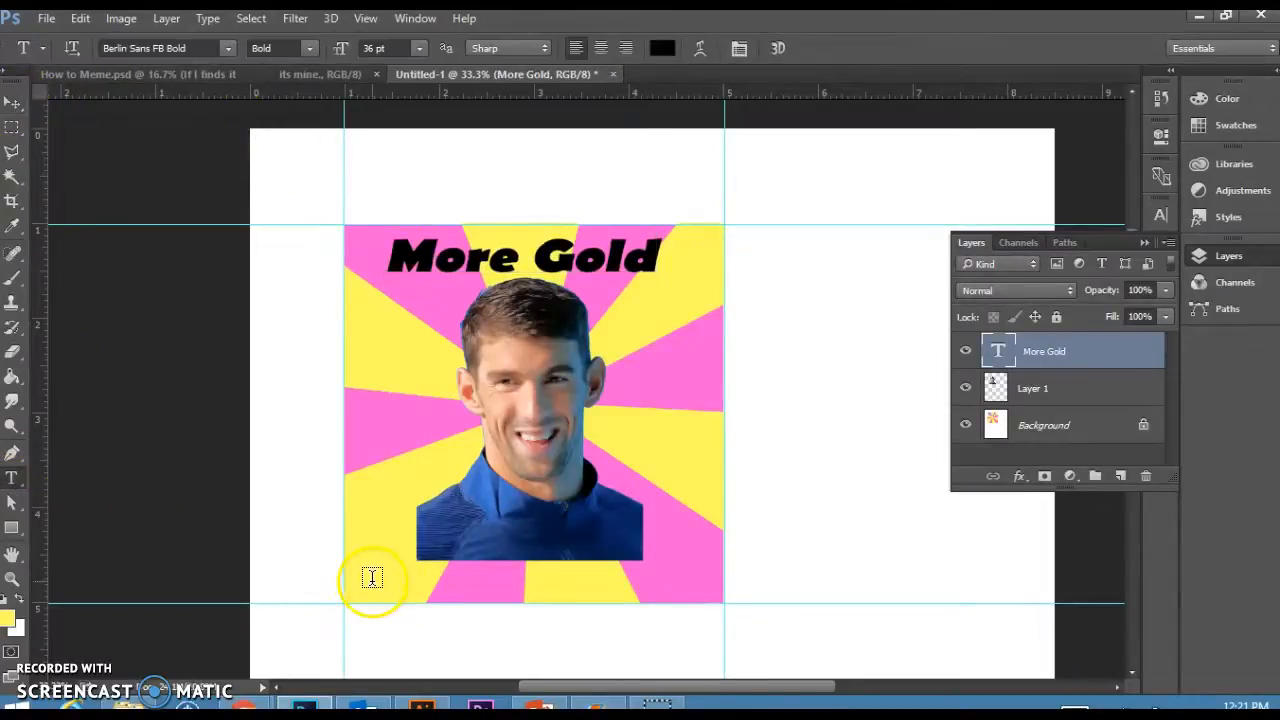
left_click(382, 579)
type("Ye")
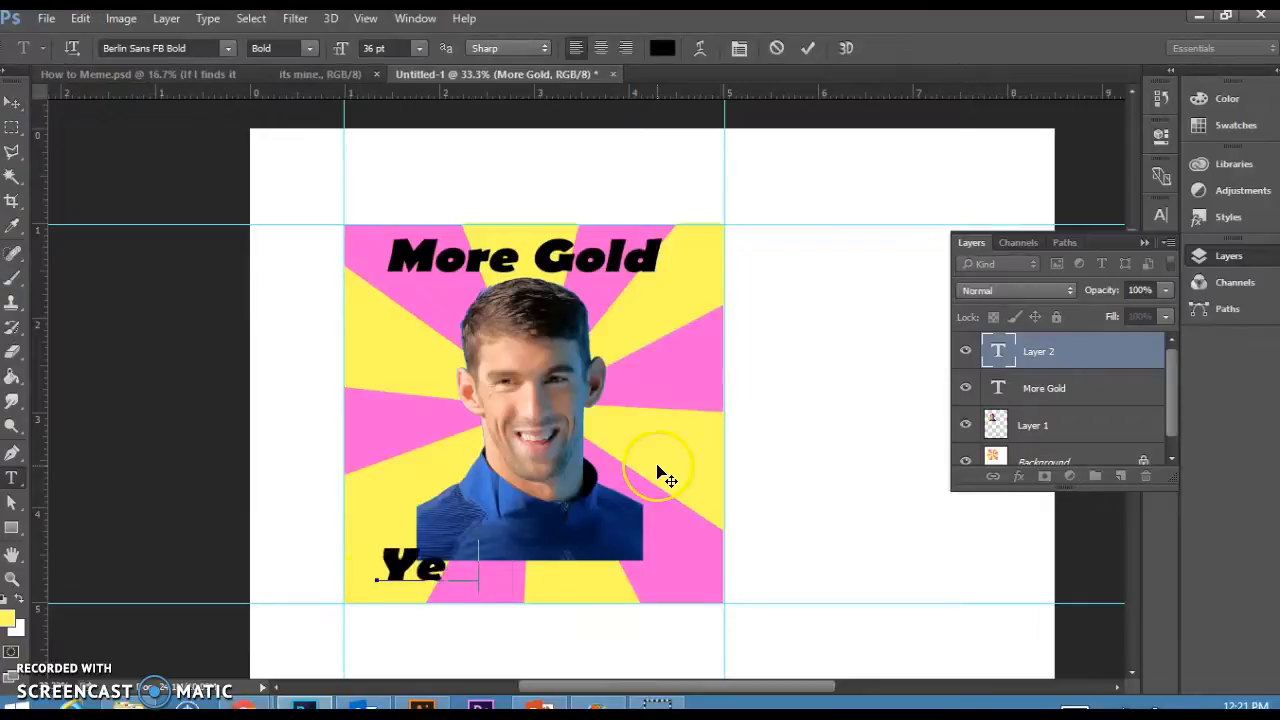
type("ah I go")
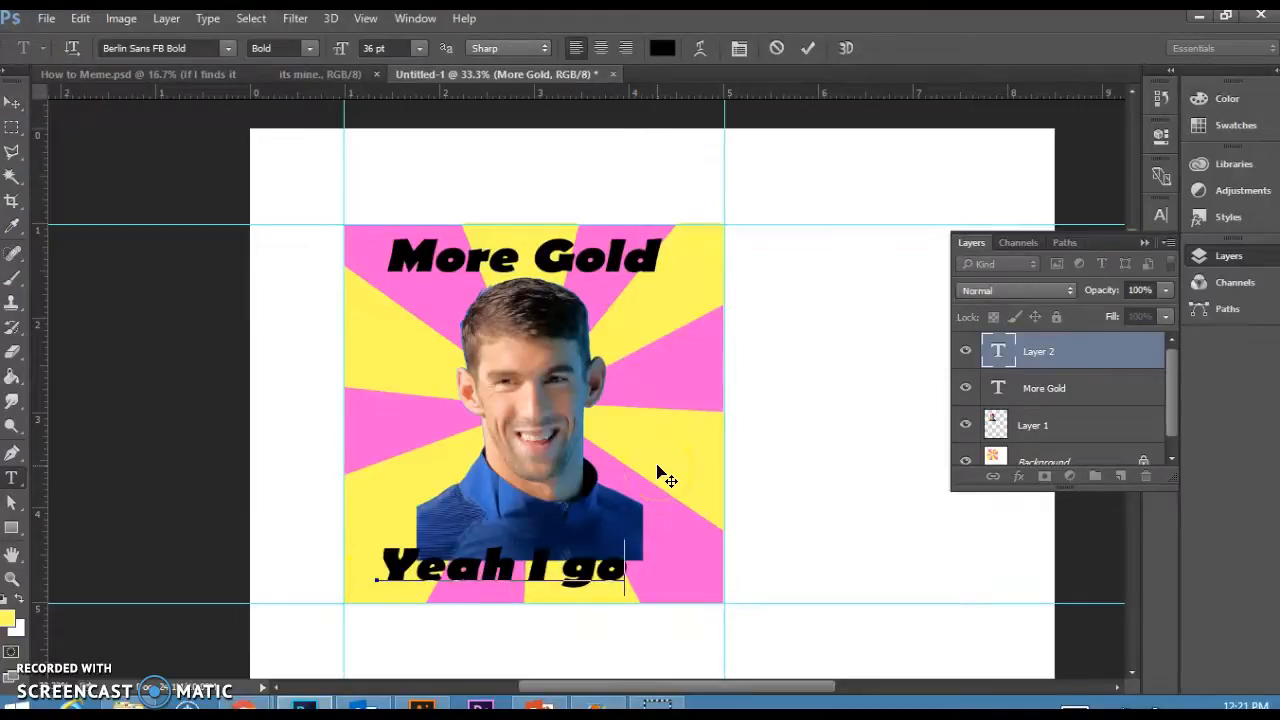
type("t More")
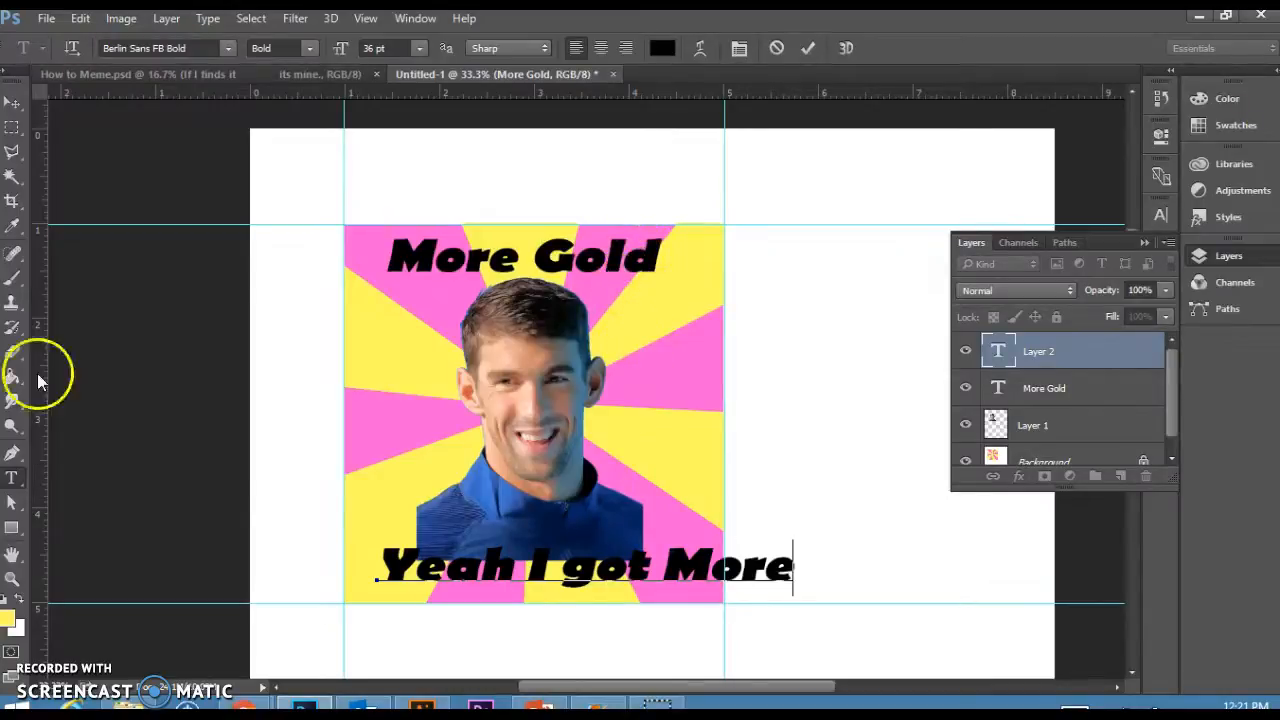
Set the bottom caption's size to 30 pt and shift it slightly left.
left_click_drag(795, 572, 383, 587)
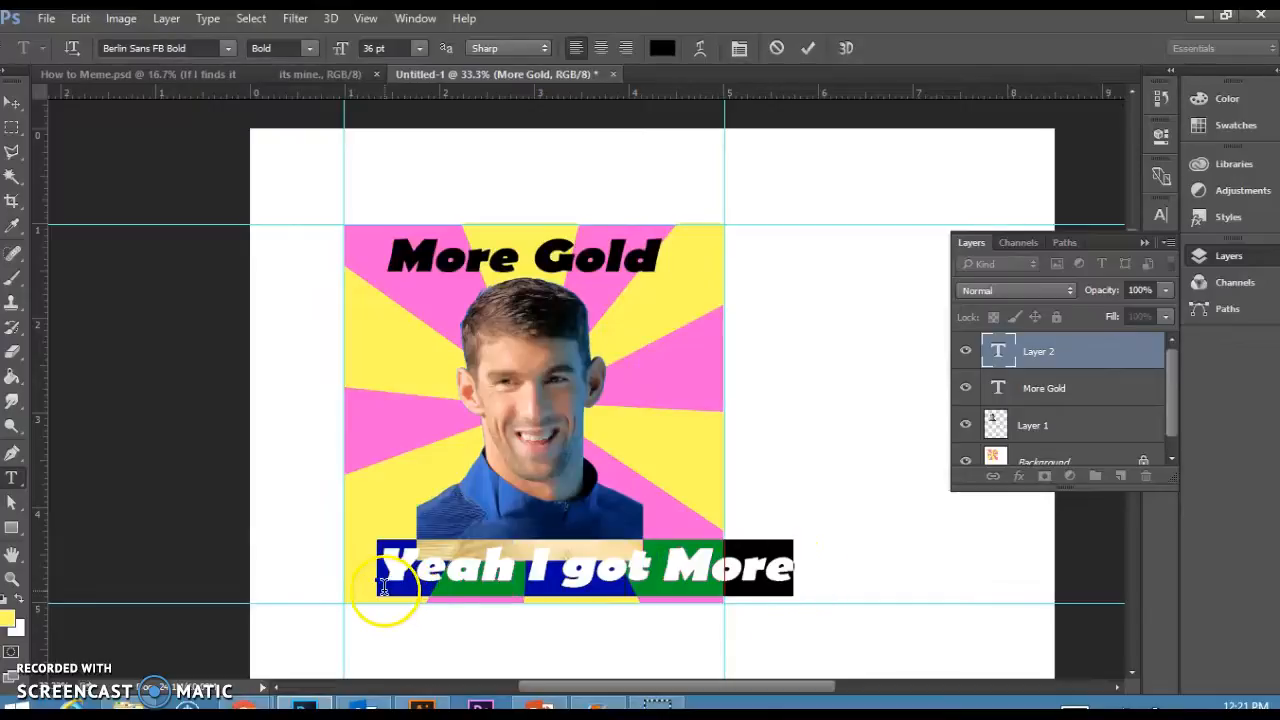
left_click(420, 48)
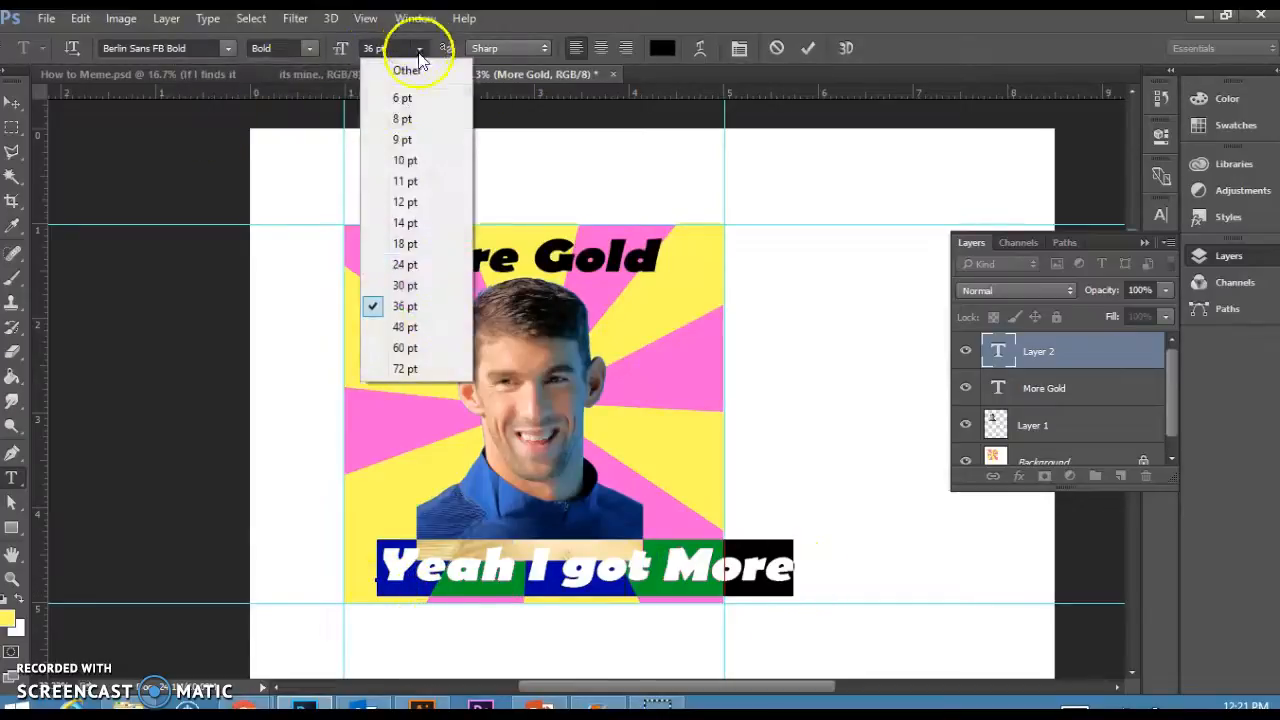
left_click(435, 290)
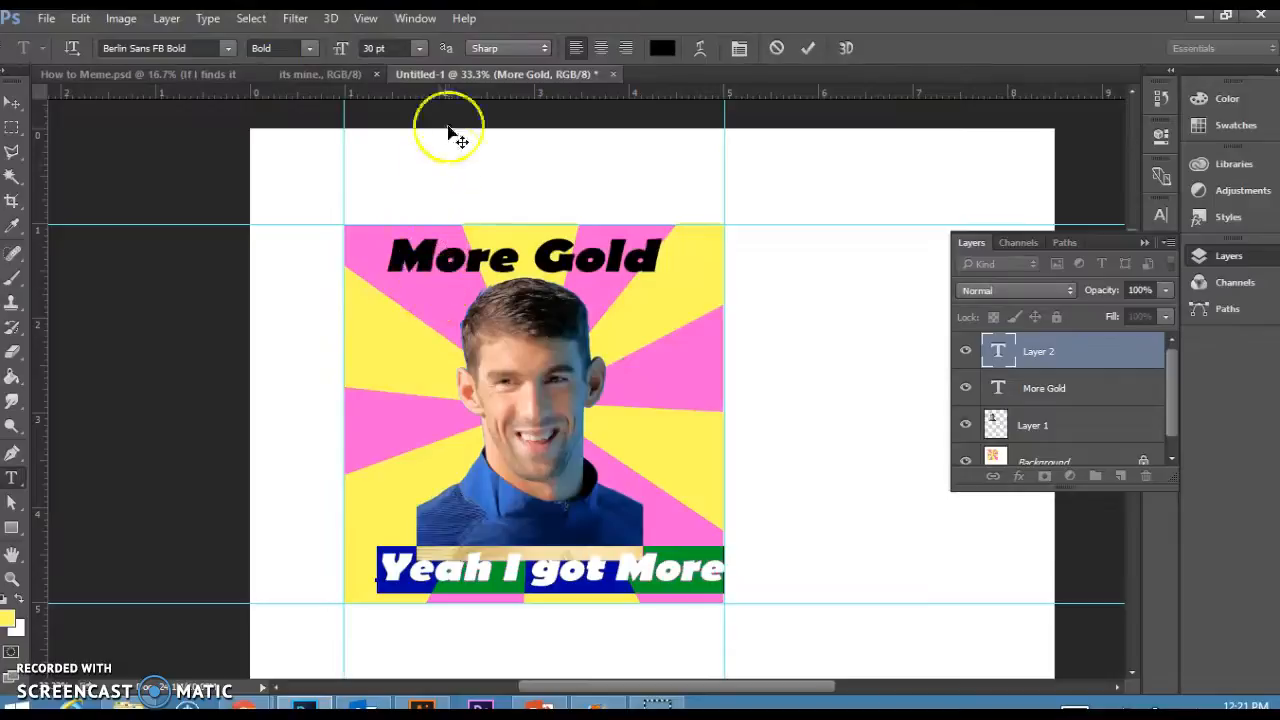
left_click_drag(403, 461, 406, 461)
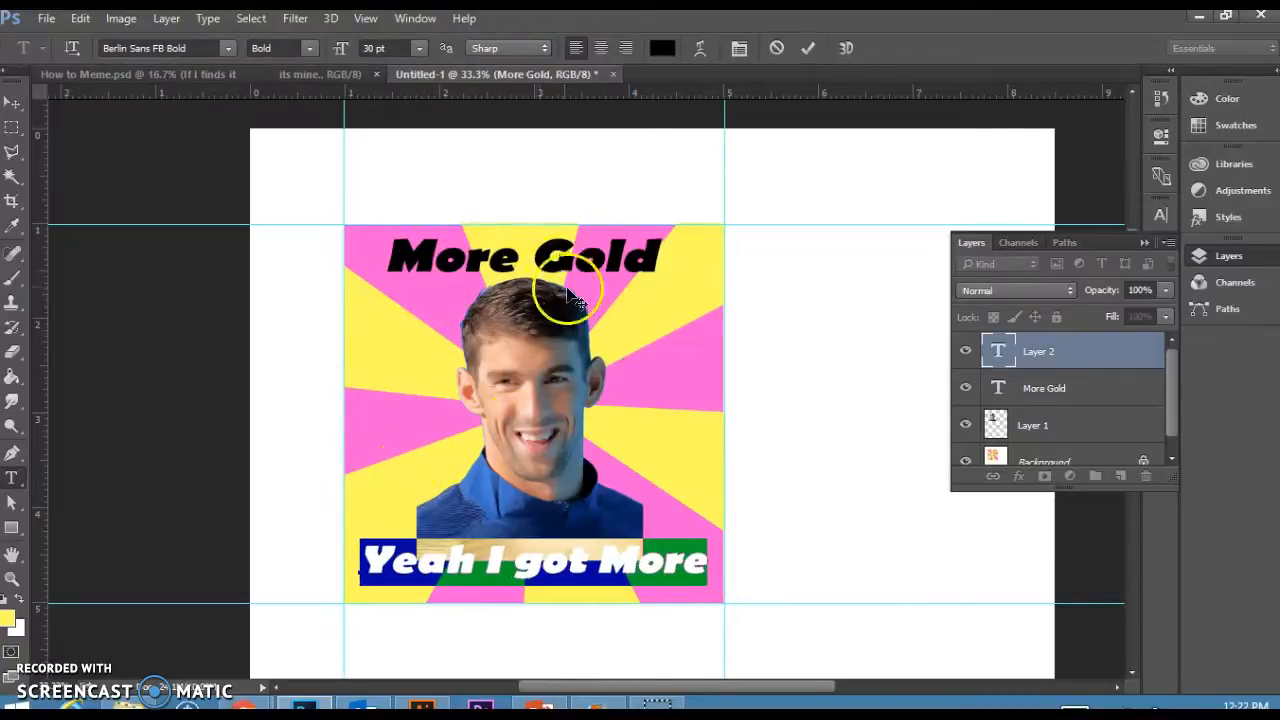
left_click_drag(560, 263, 563, 263)
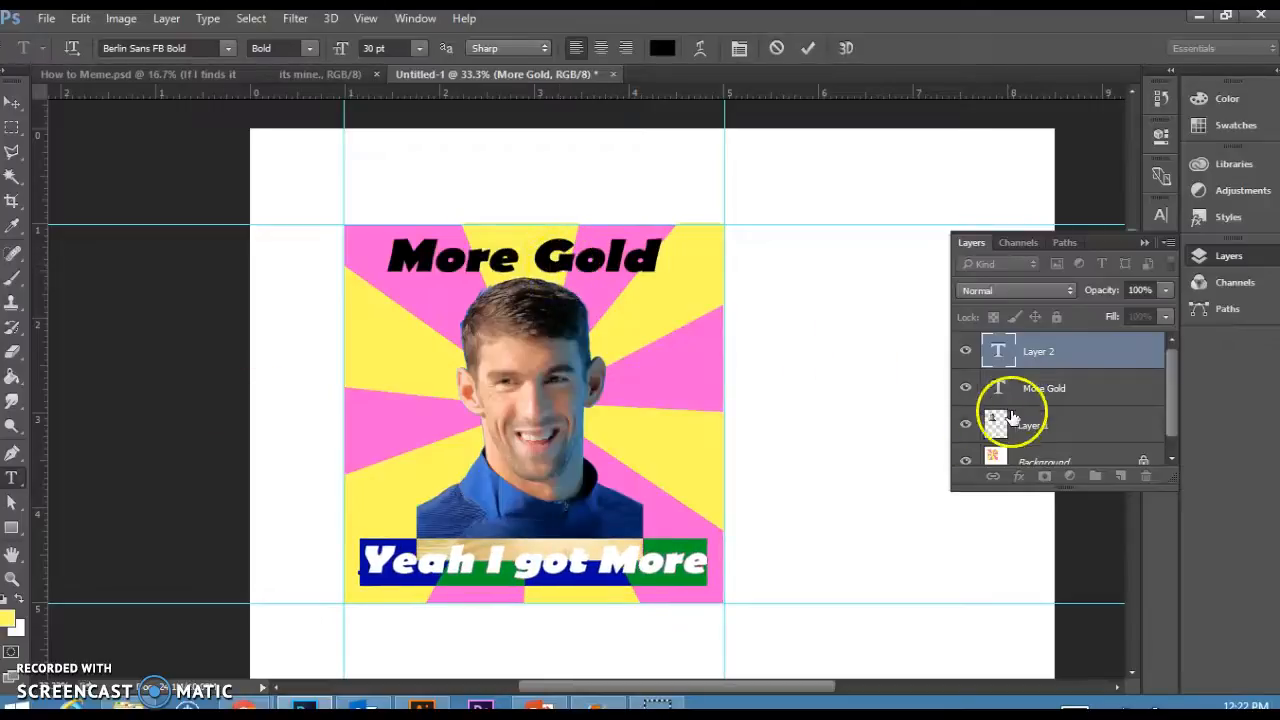
Select both caption layers and align their horizontal centres.
left_click(1052, 387)
left_click(1052, 387)
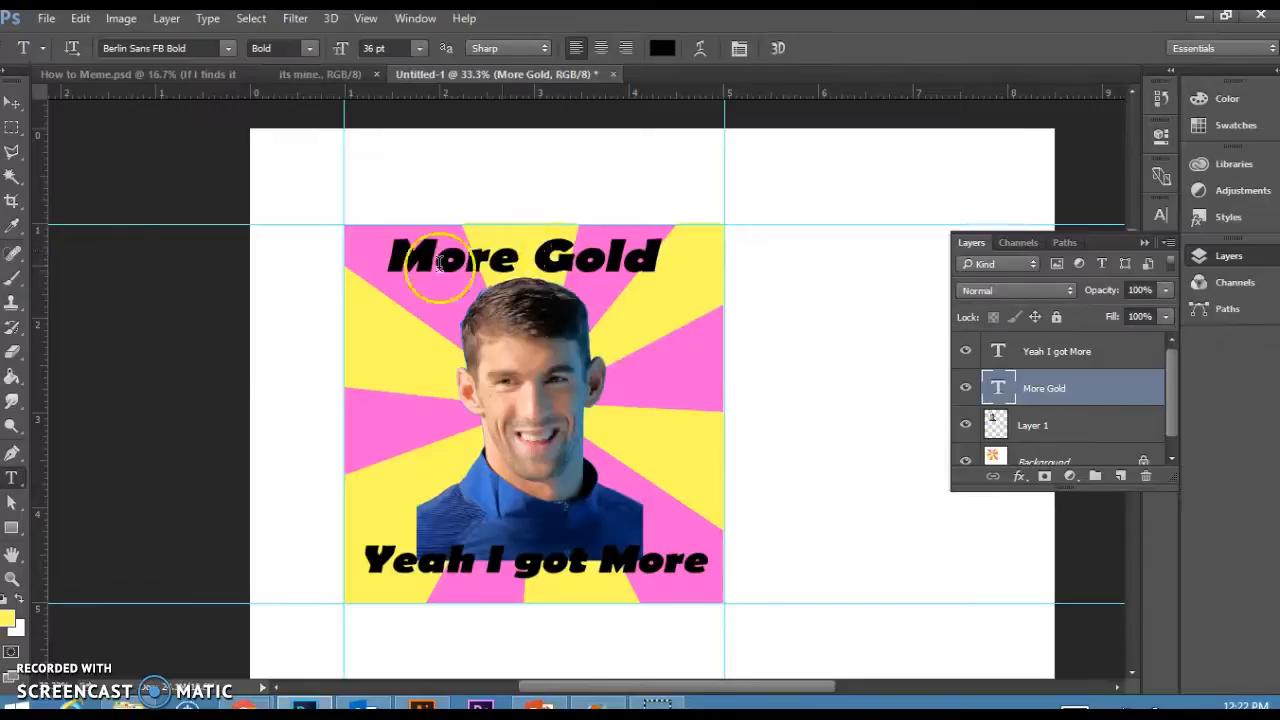
left_click(12, 102)
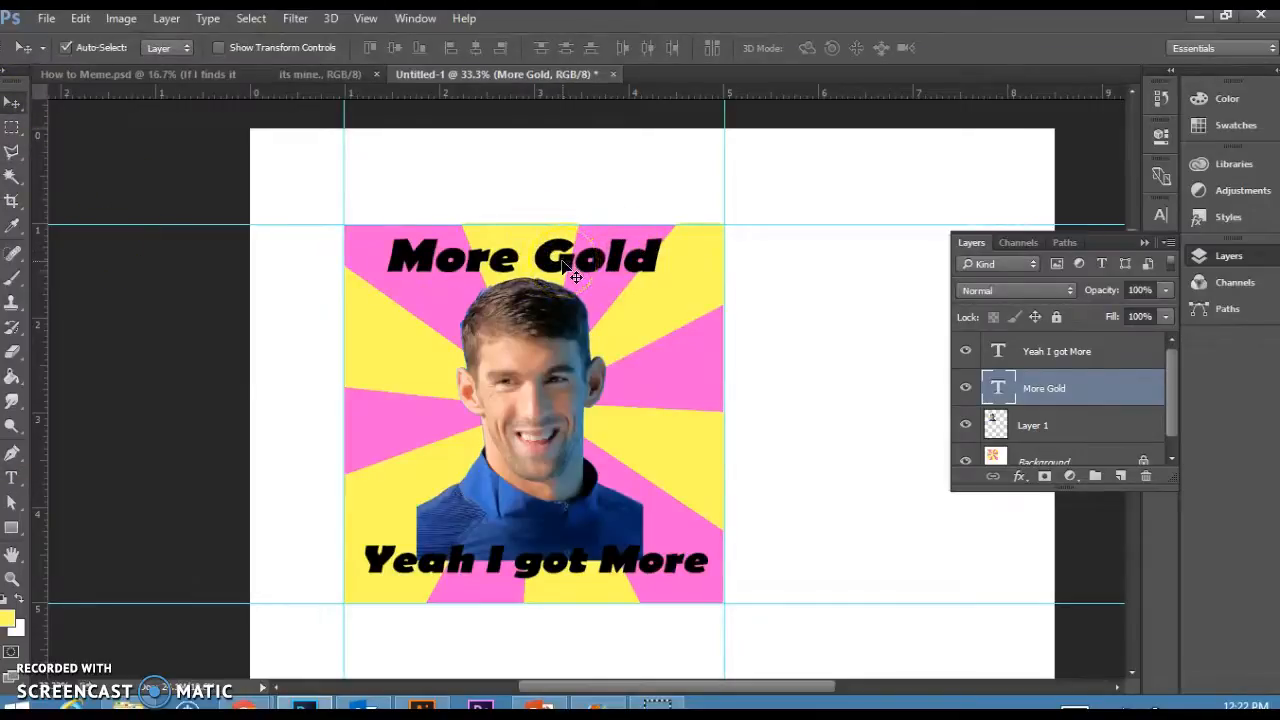
left_click(1045, 352, "shift")
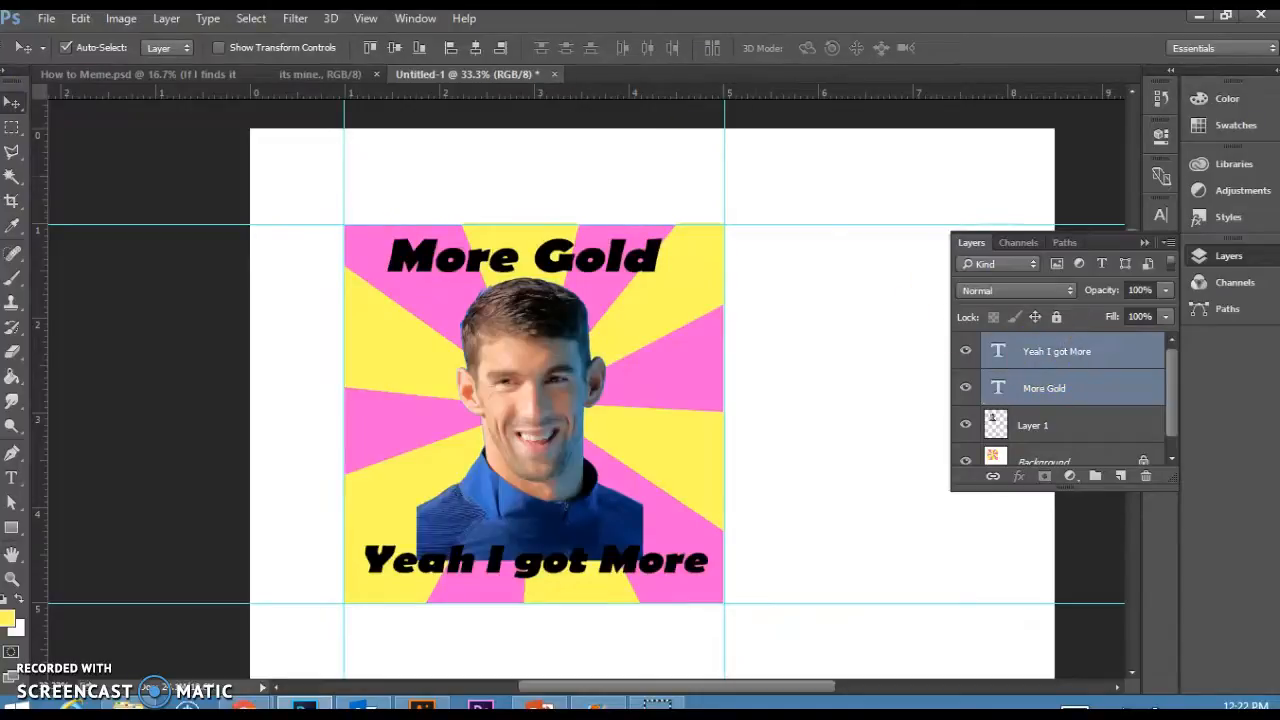
left_click(474, 49)
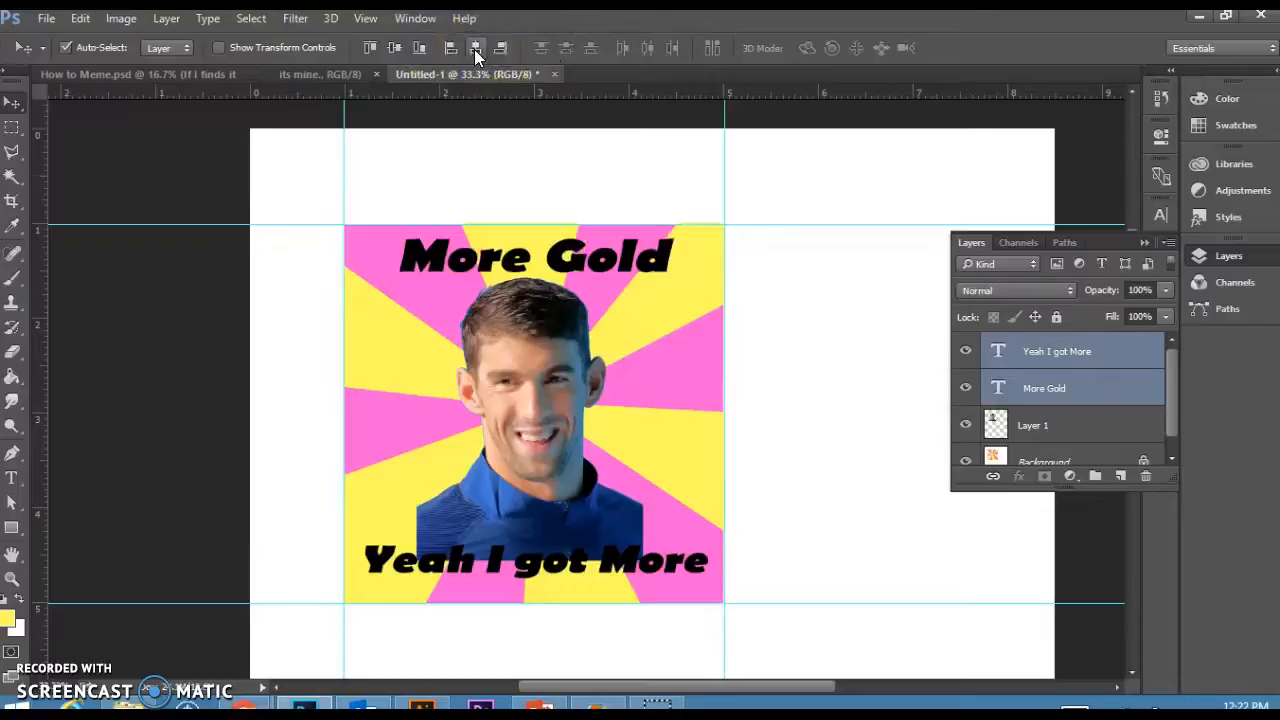
Expand the Layers panel and check each layer of the meme.
left_click(544, 452)
key("ctrl")
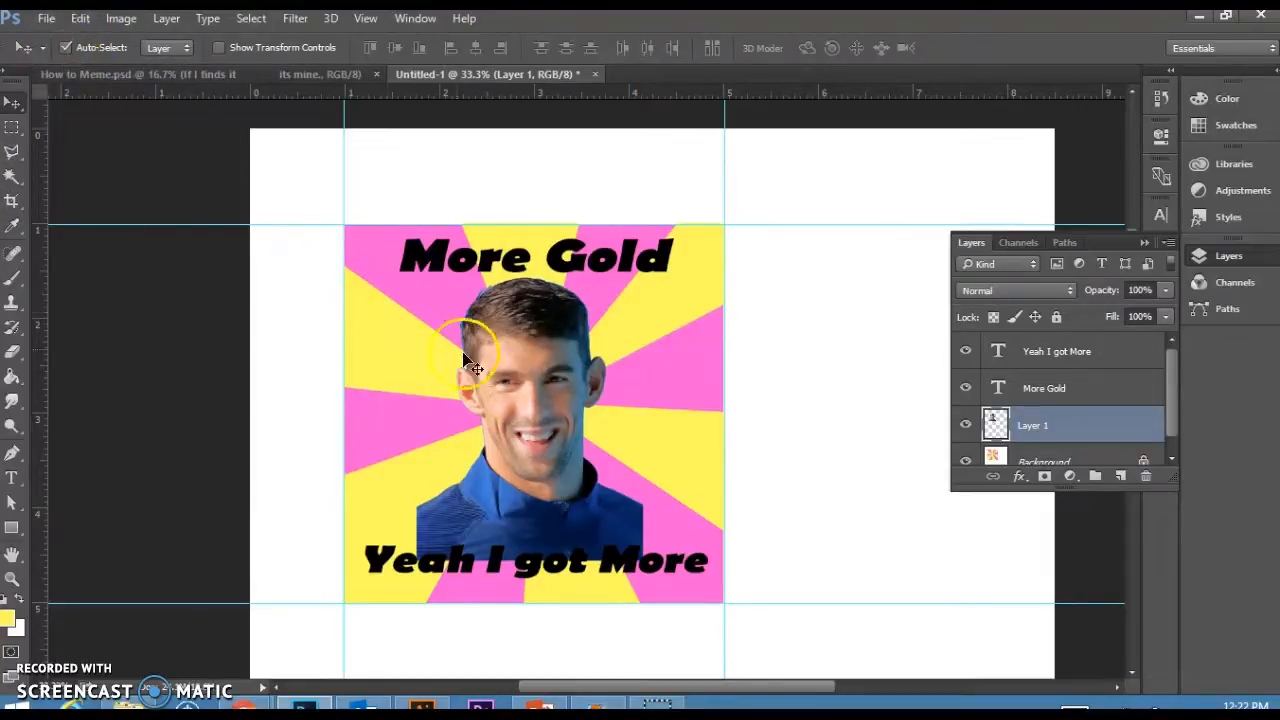
left_click(371, 371)
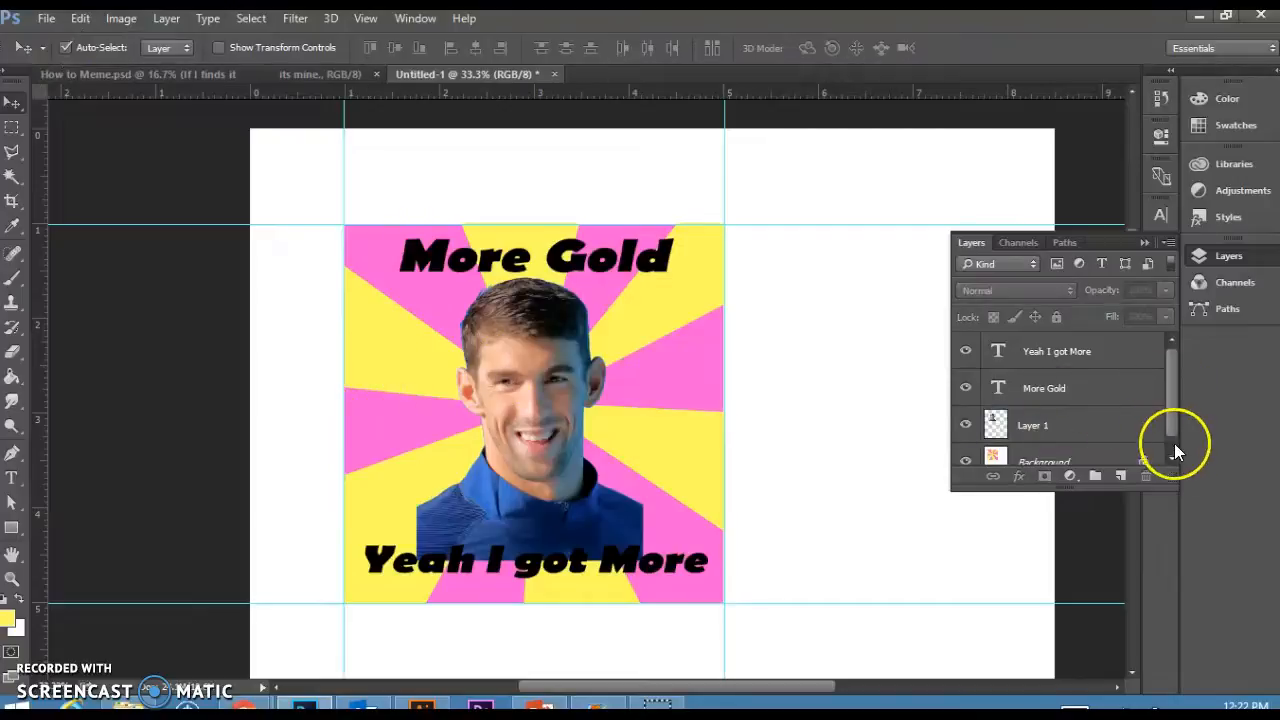
left_click_drag(1174, 486, 1174, 665)
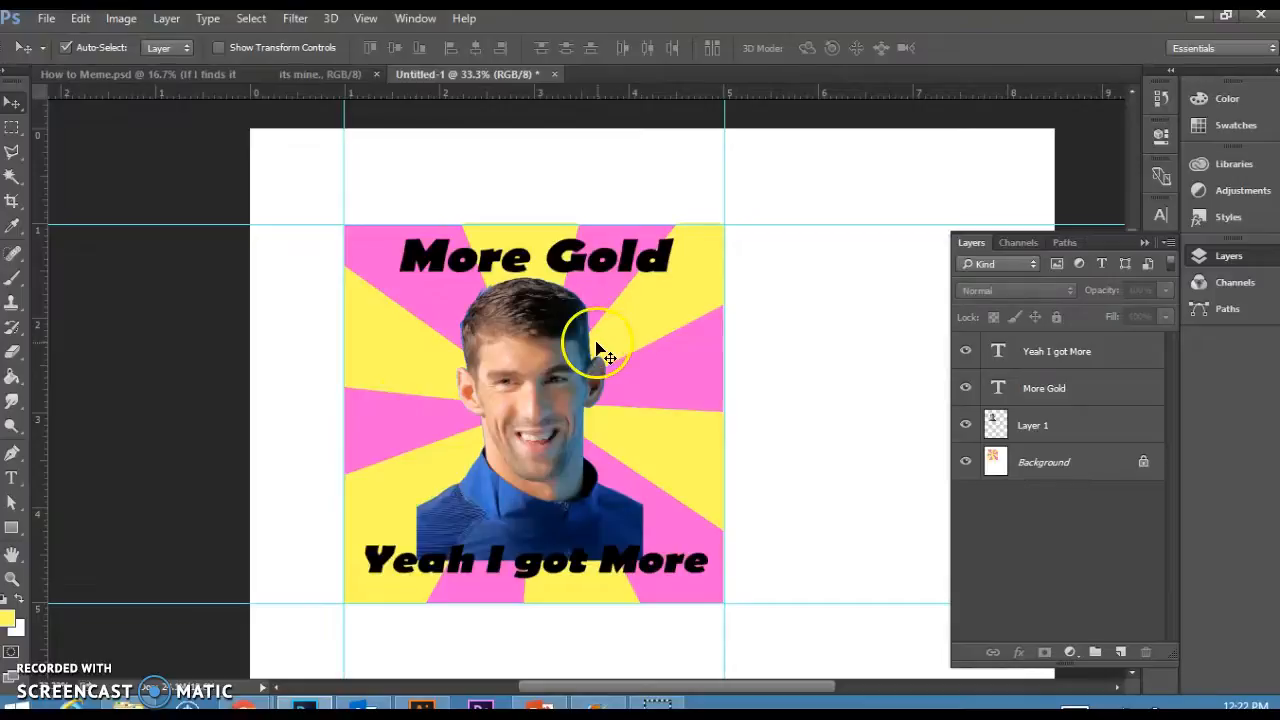
left_click(530, 382)
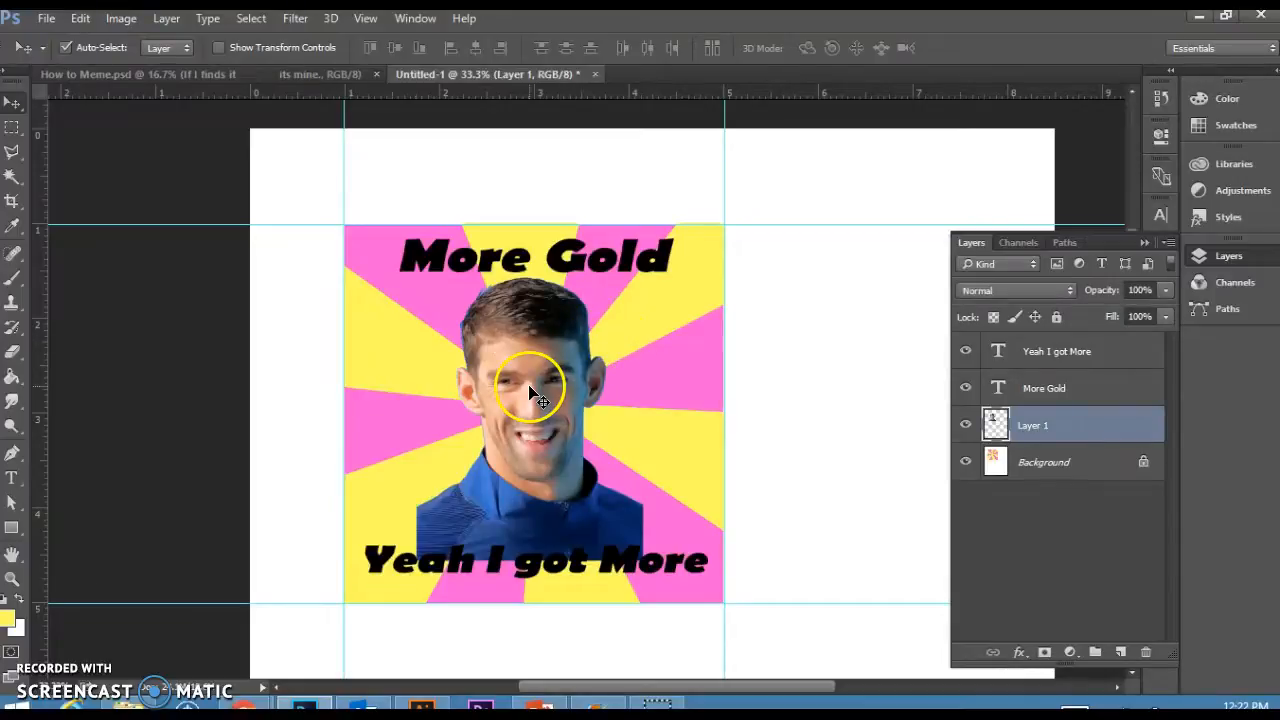
left_click(620, 283)
left_click(622, 545)
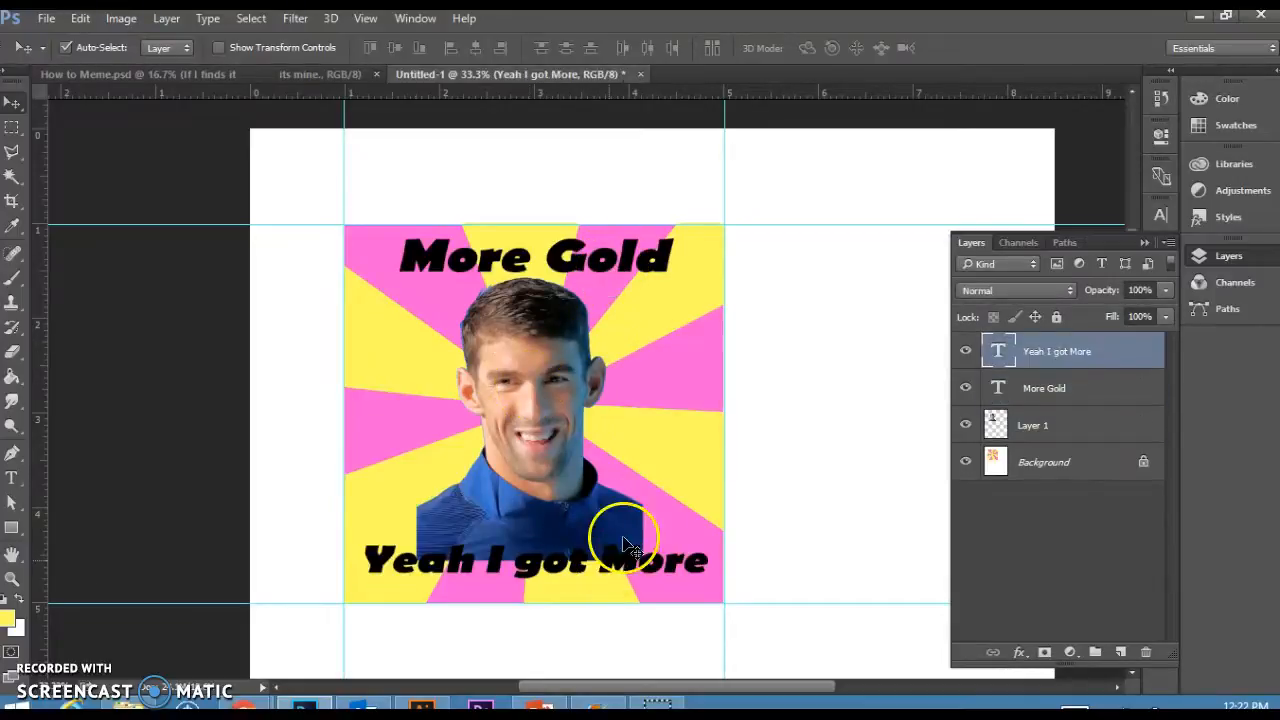
Scale the Phelps photo down to about 88% and reposition it between the two captions.
left_click(688, 420)
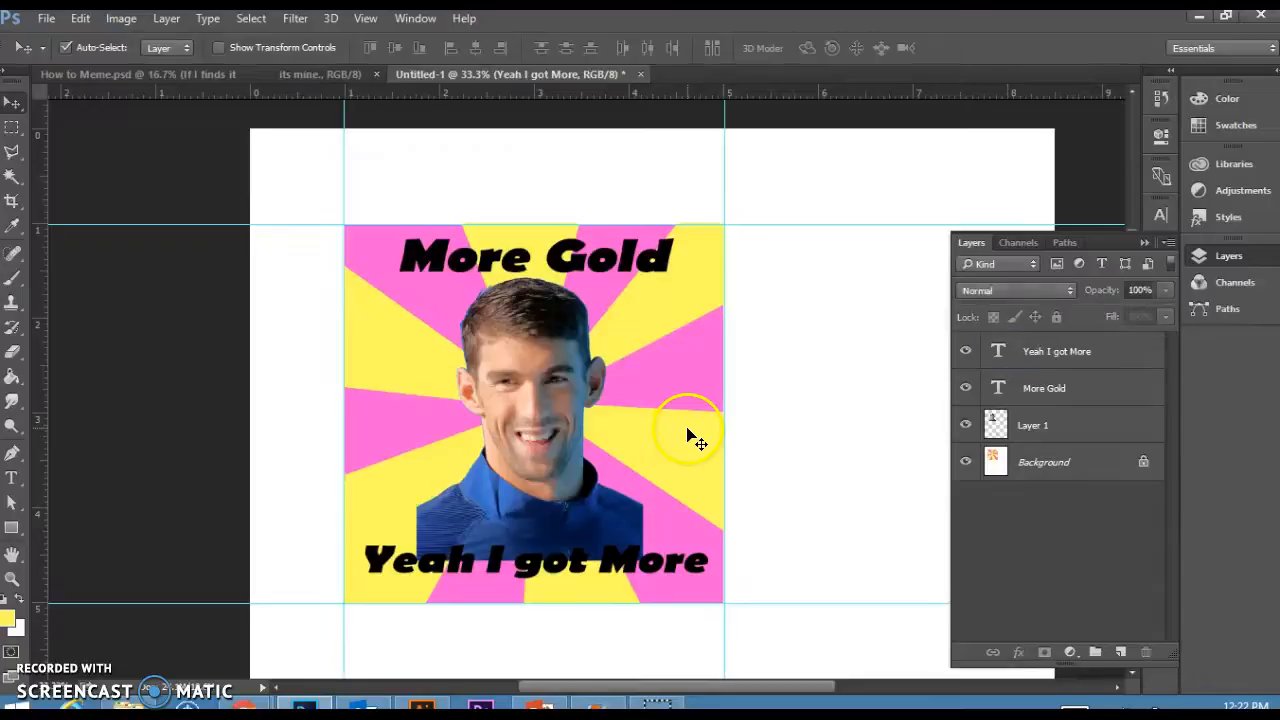
left_click(563, 390)
left_click_drag(466, 320, 500, 345)
key("ctrl+t")
left_click_drag(416, 560, 443, 523)
left_click_drag(560, 429, 560, 435)
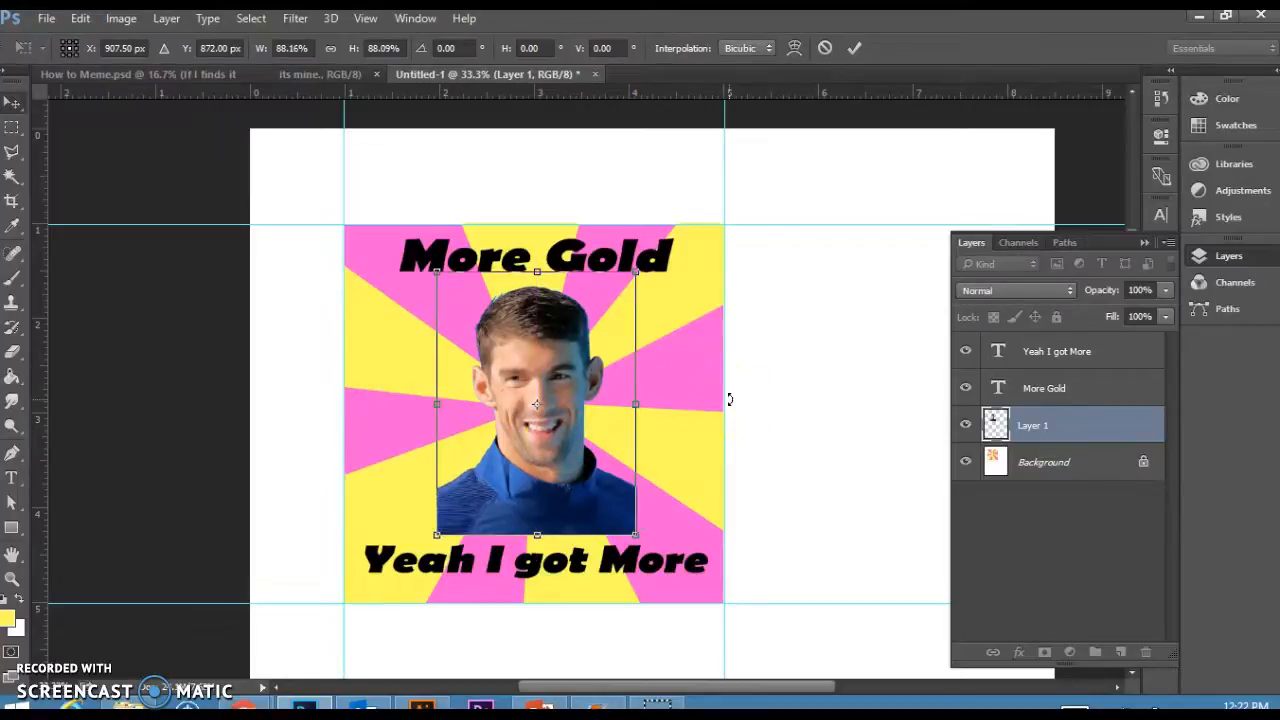
key("Return")
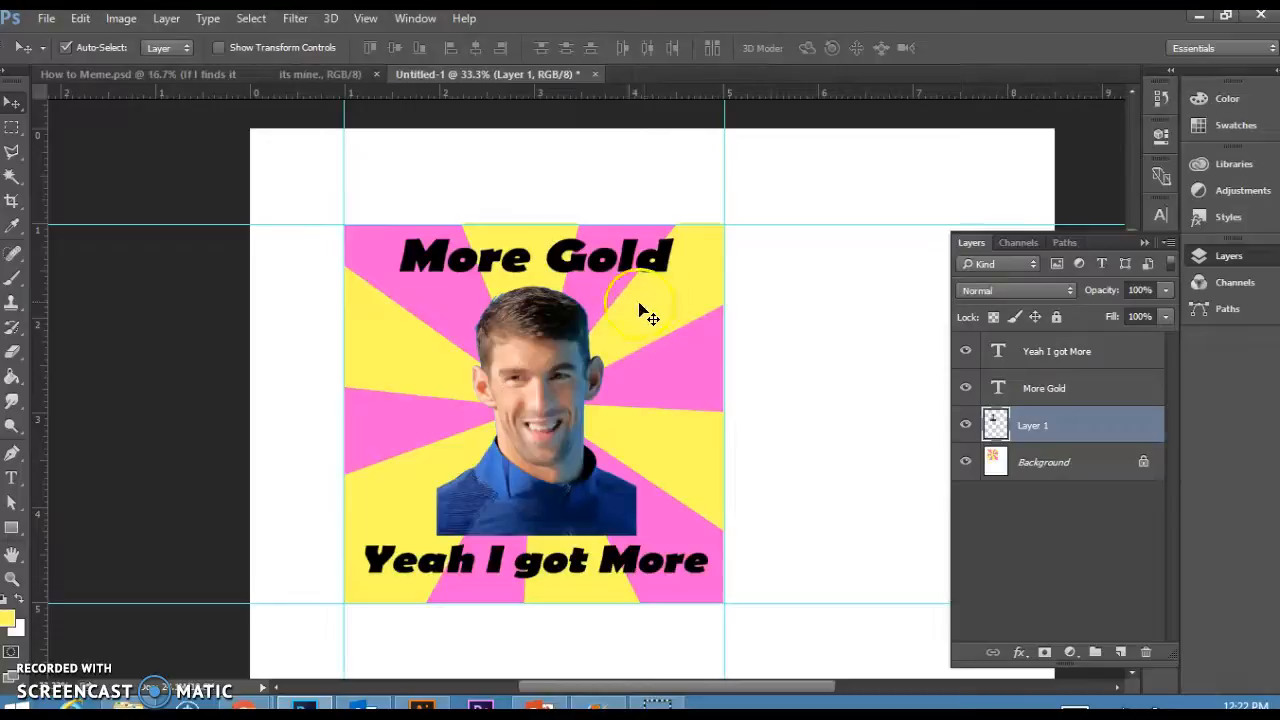
Add a 6 px white Stroke positioned Outside to the "Yeah I got More" caption layer.
left_click(1110, 363)
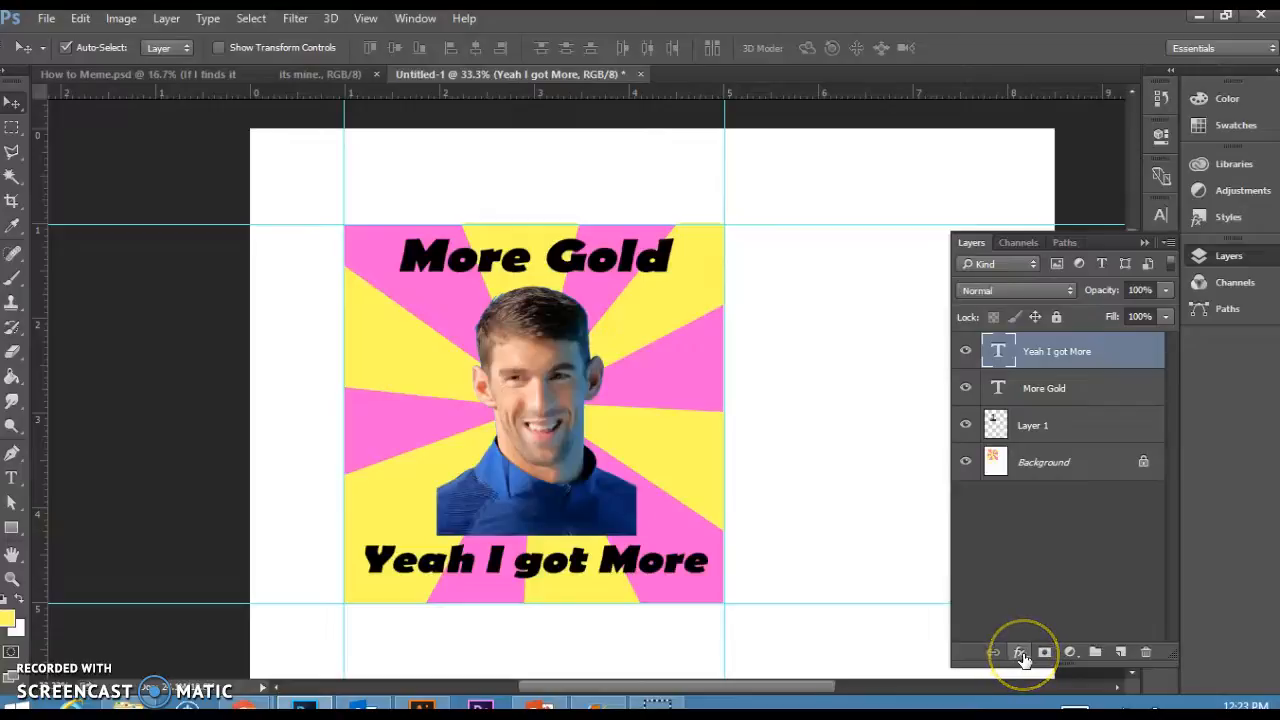
left_click(1020, 653)
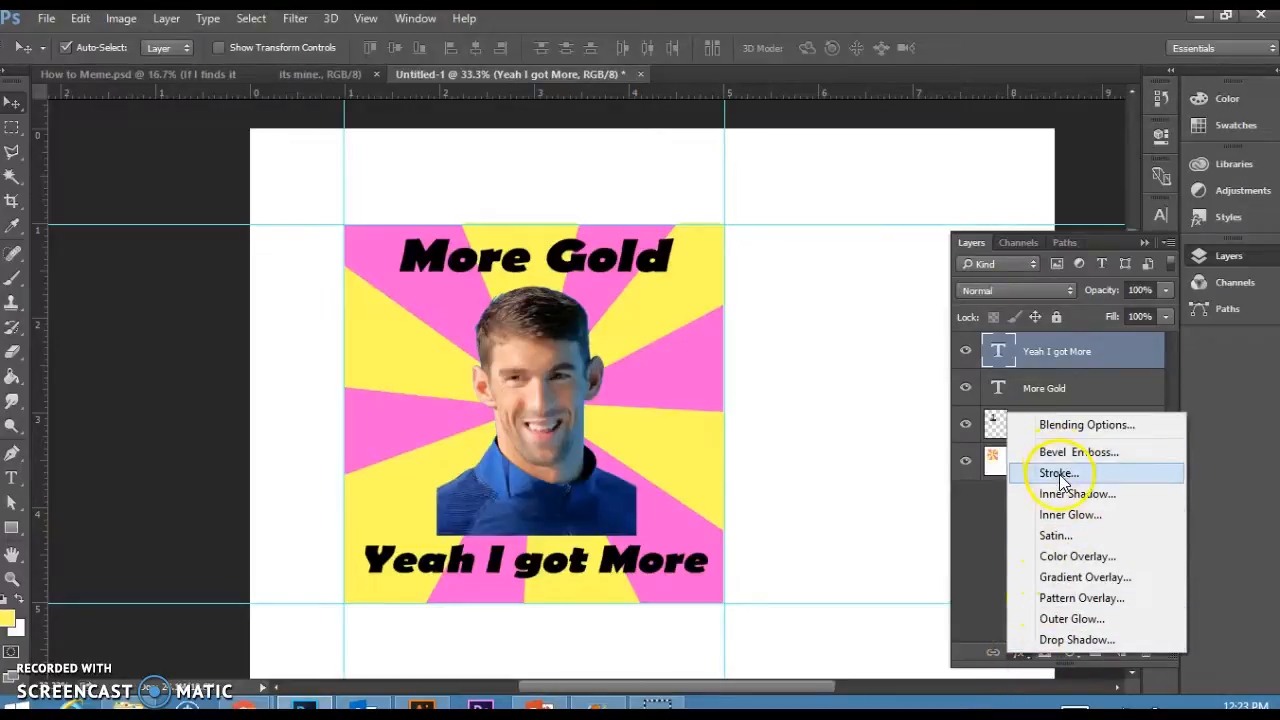
key("Escape")
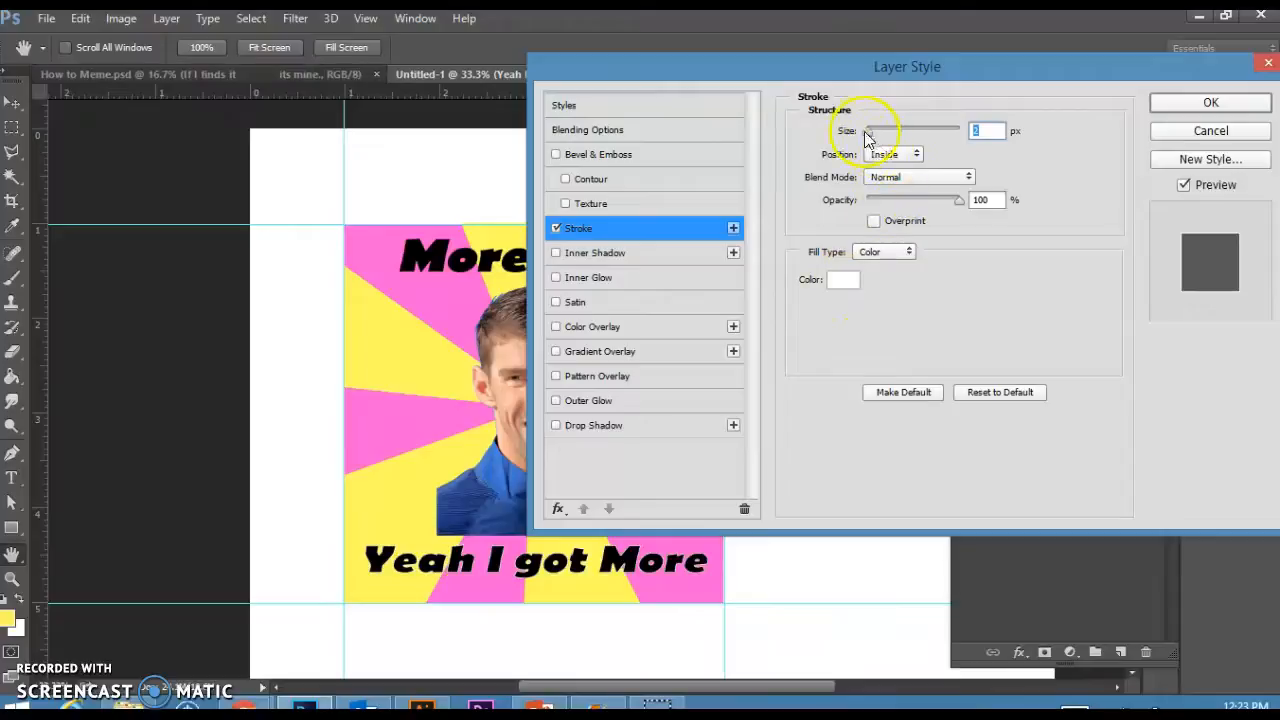
left_click_drag(870, 138, 873, 138)
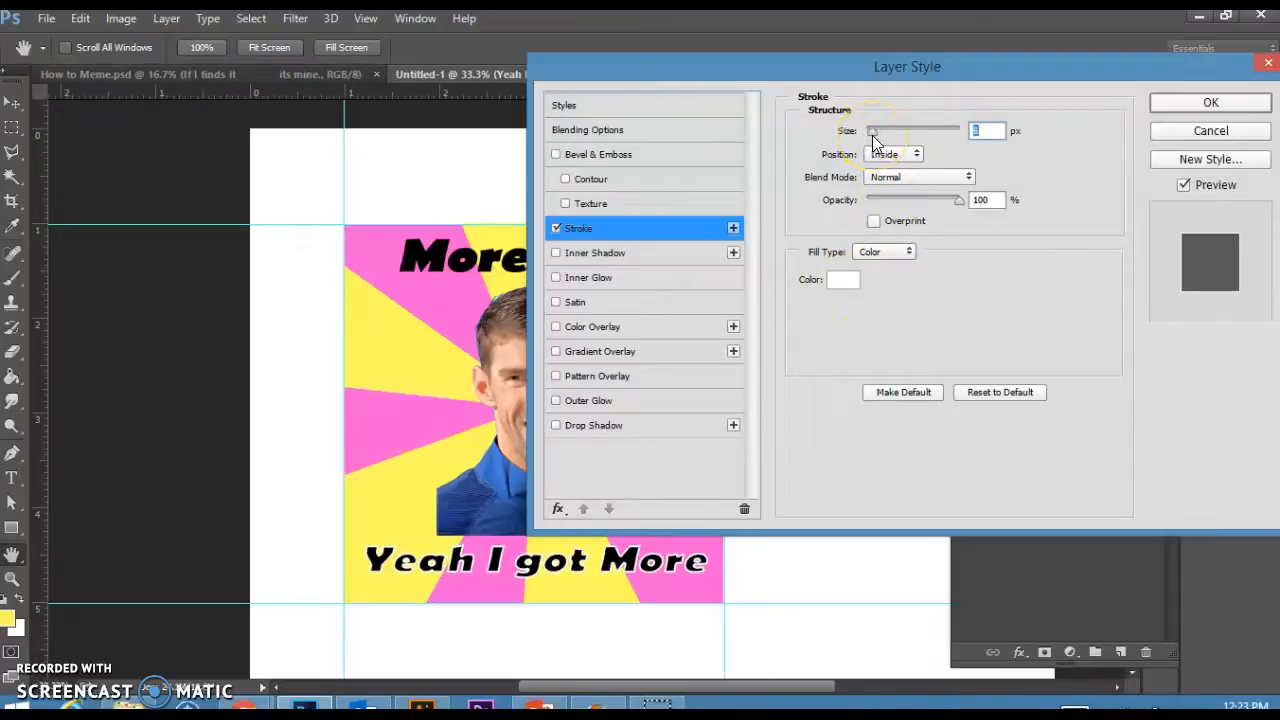
left_click(912, 158)
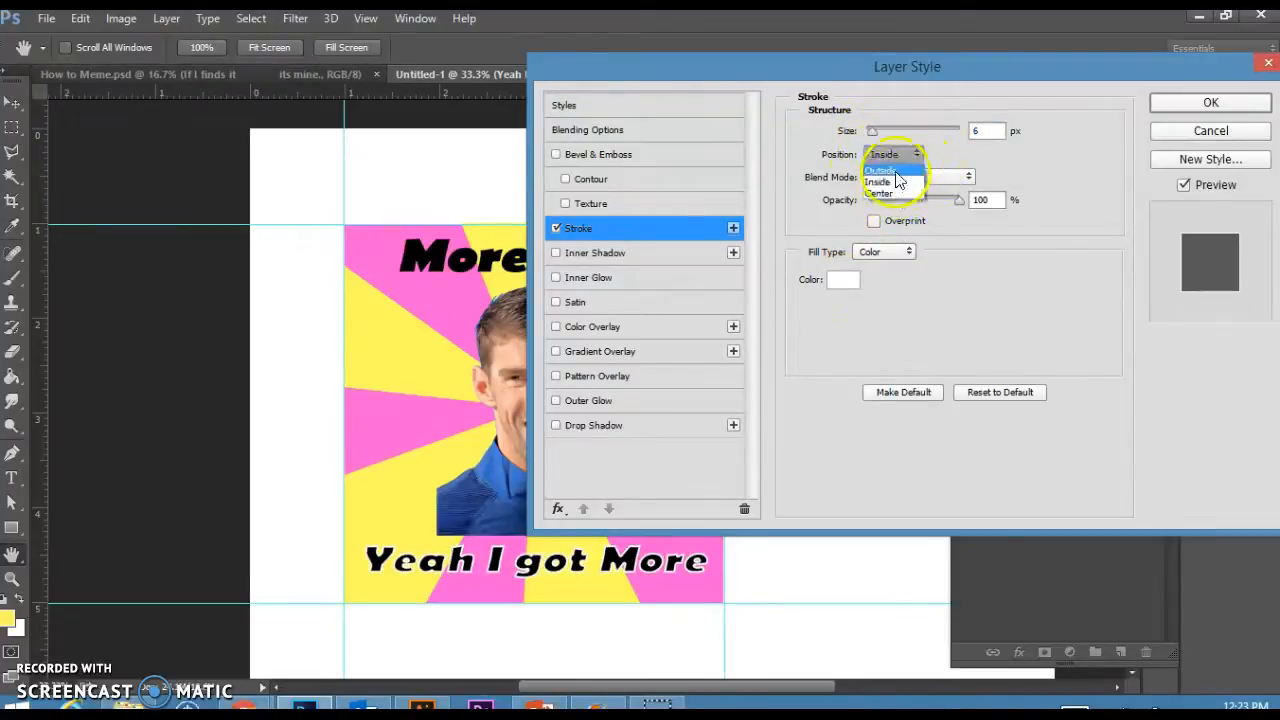
left_click(898, 177)
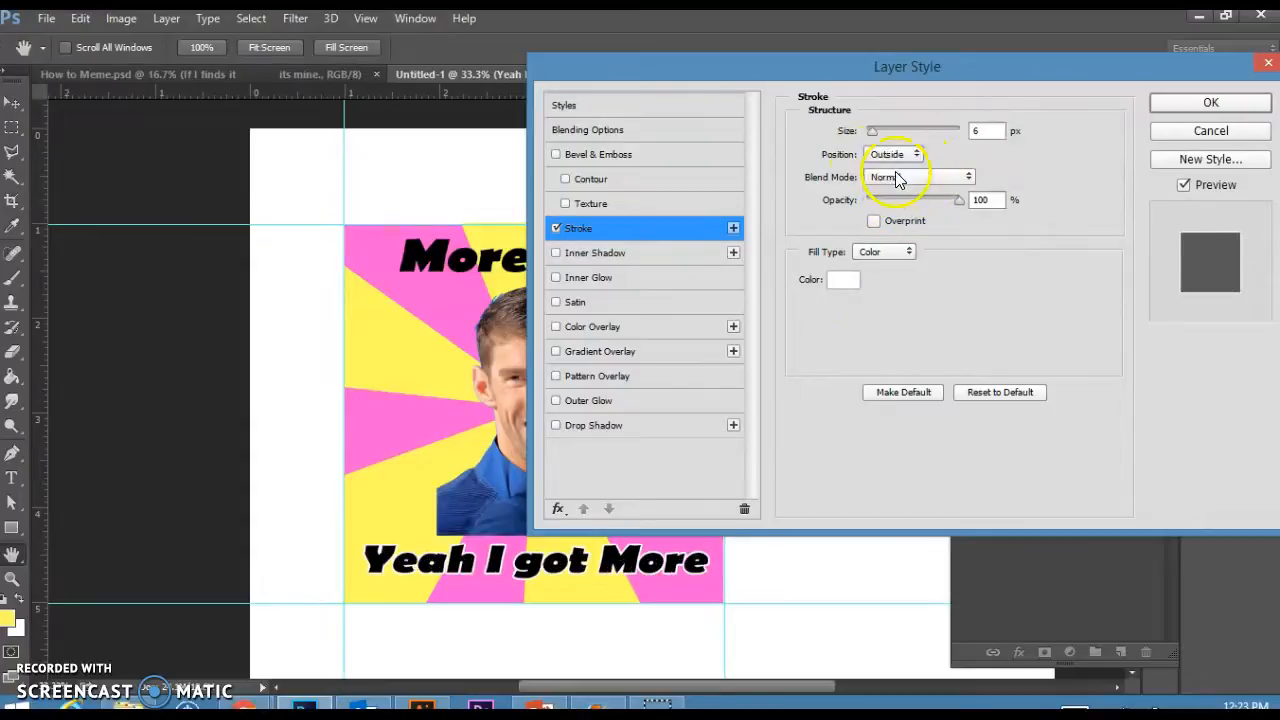
left_click(1208, 104)
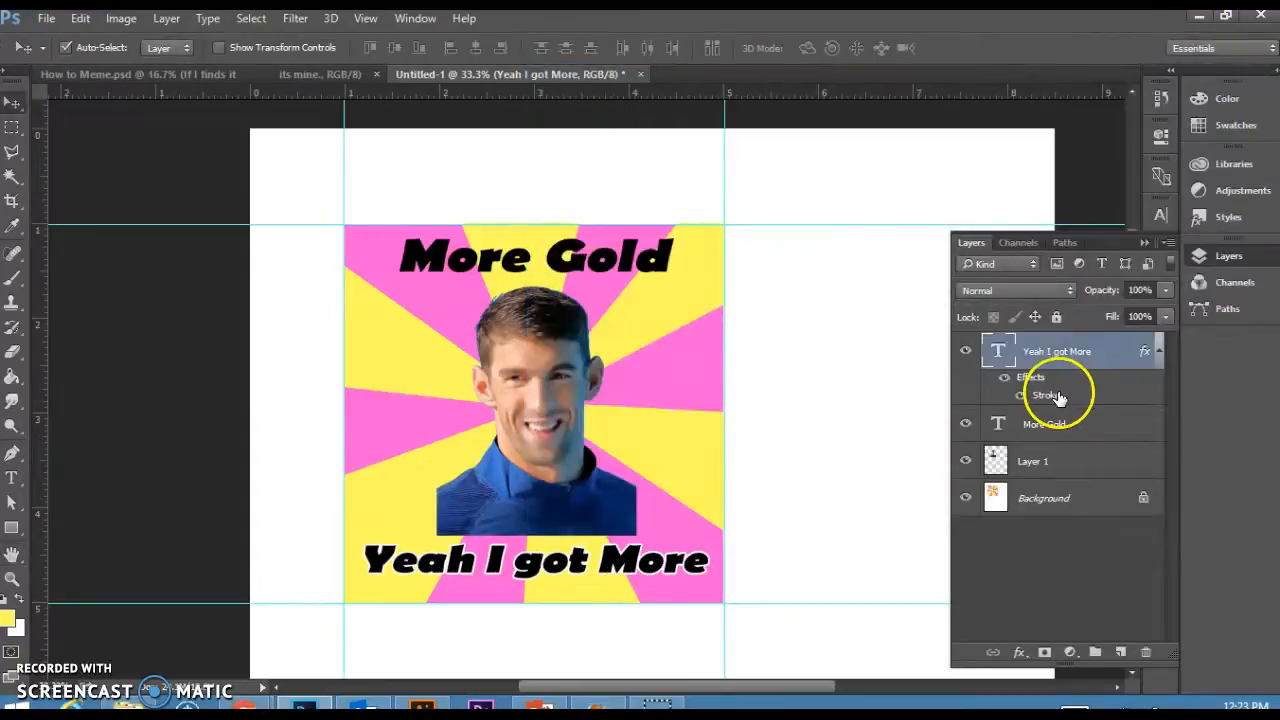
Copy the bottom caption's layer style and paste it onto the "More Gold" caption layer.
right_click(1086, 388)
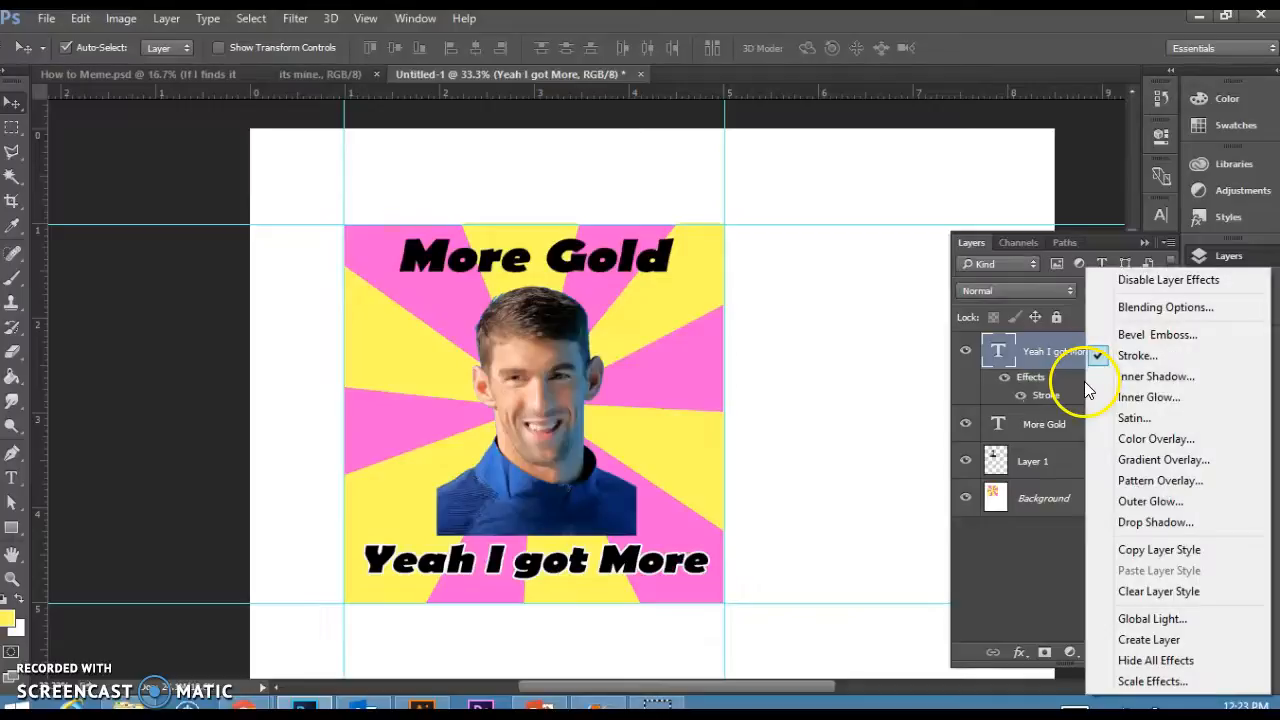
left_click(1166, 551)
left_click(1096, 428)
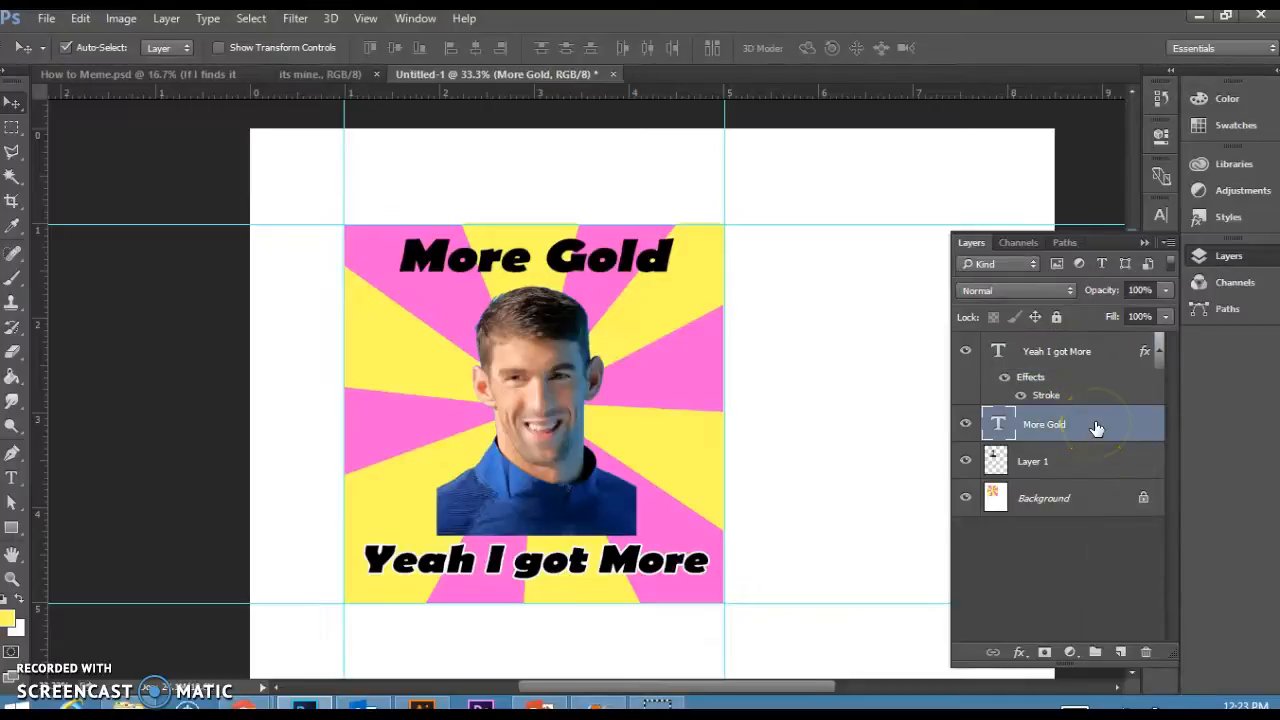
right_click(1096, 428)
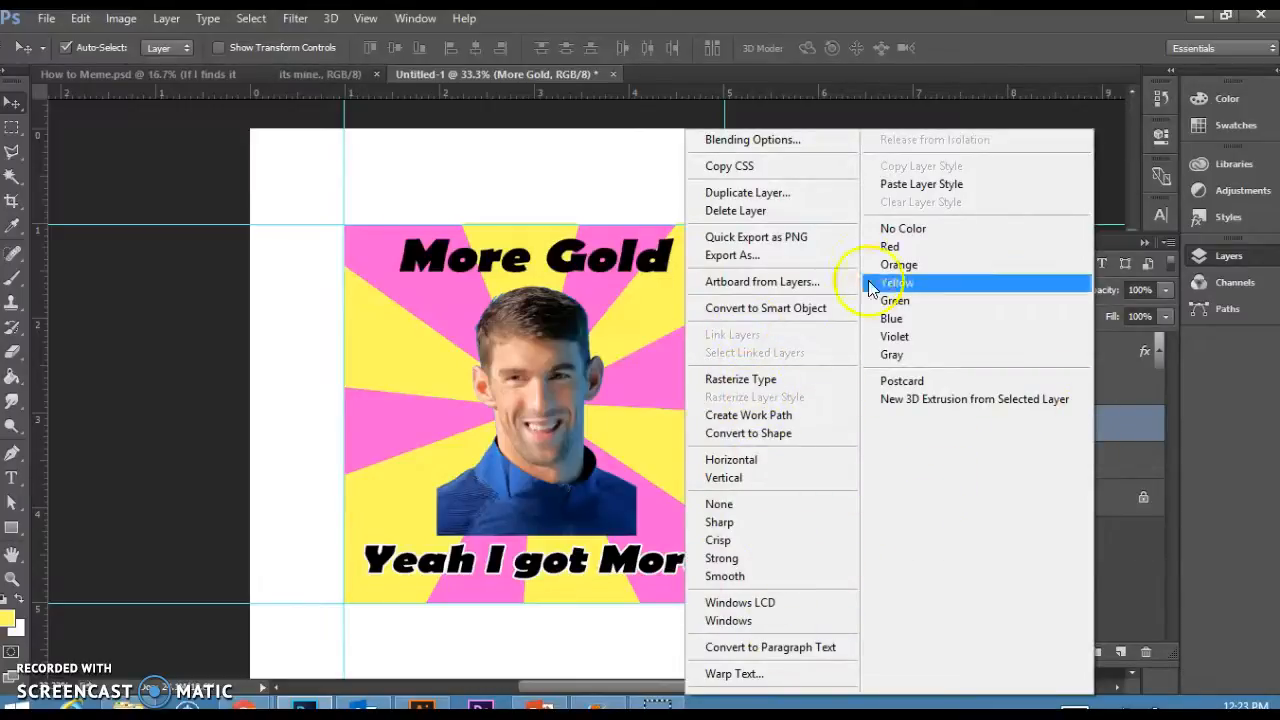
left_click(888, 185)
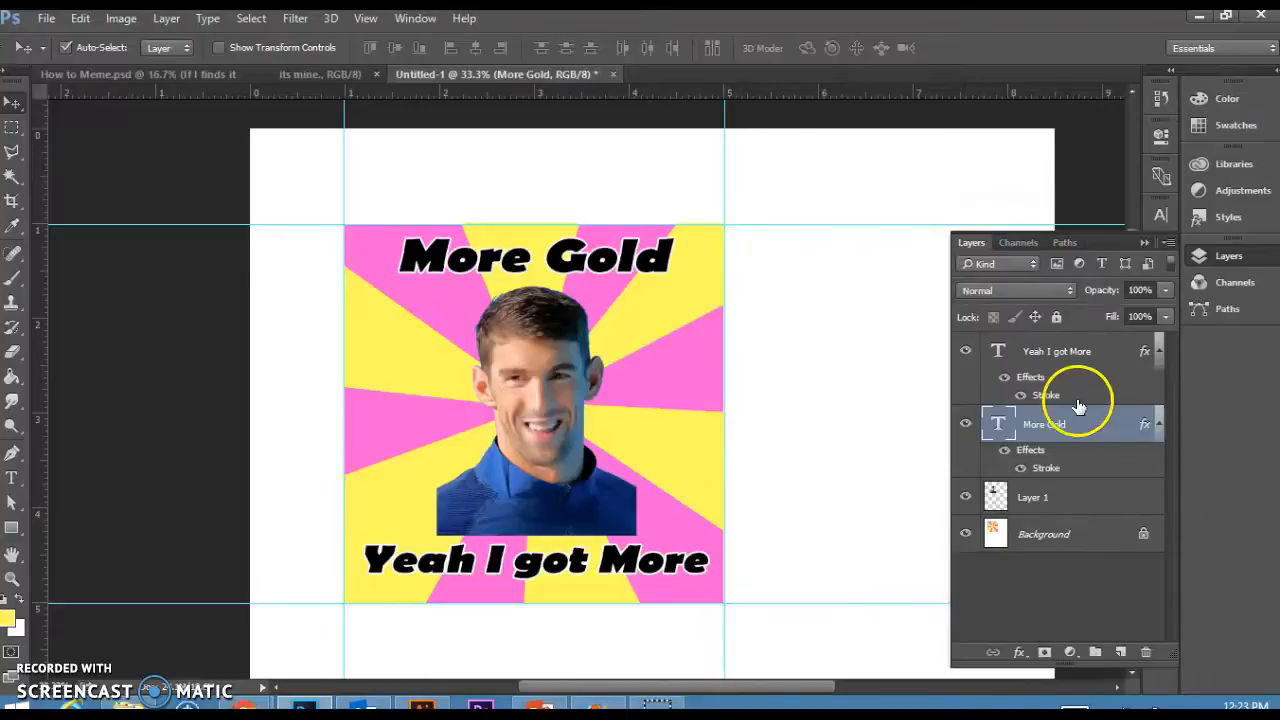